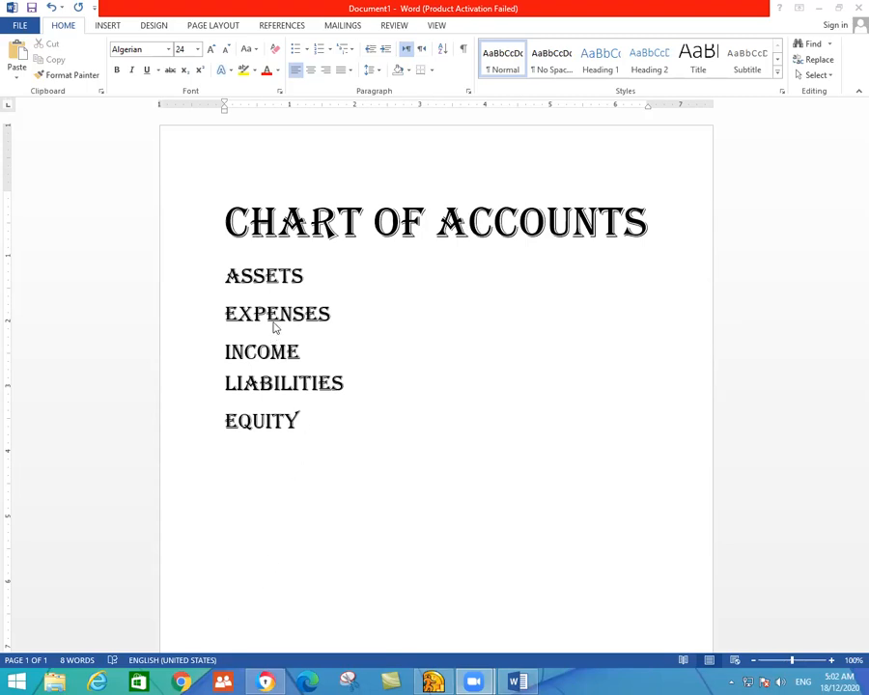
# - Replace the ASSETS line under the title with the entries BANK and A/R on separate lines
pyautogui.click(309, 276)
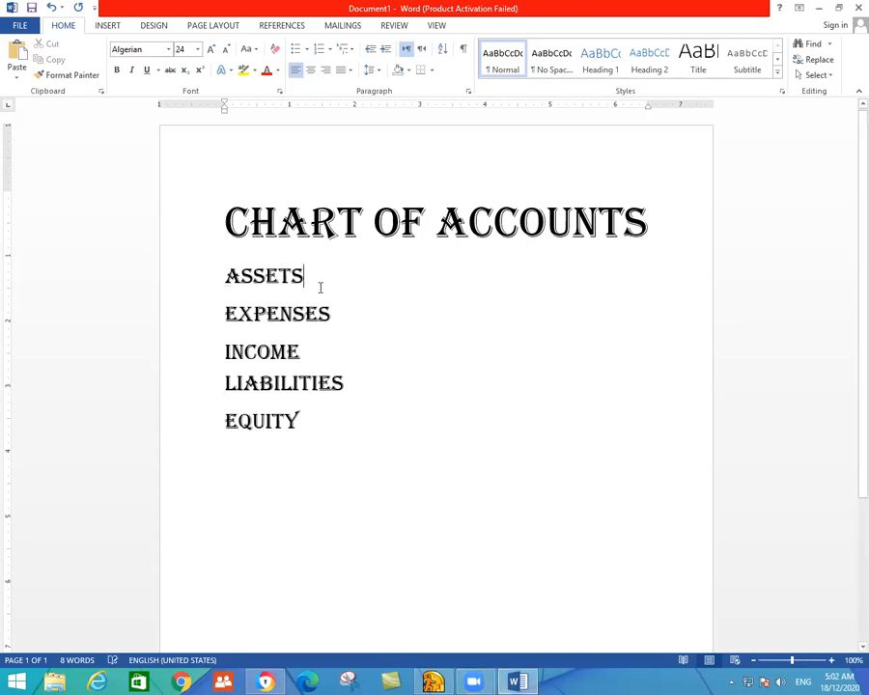
pyautogui.press('BackSpace')
pyautogui.press('BackSpace')
pyautogui.press('BackSpace')
pyautogui.press('BackSpace')
pyautogui.press('BackSpace')
pyautogui.press('BackSpace')
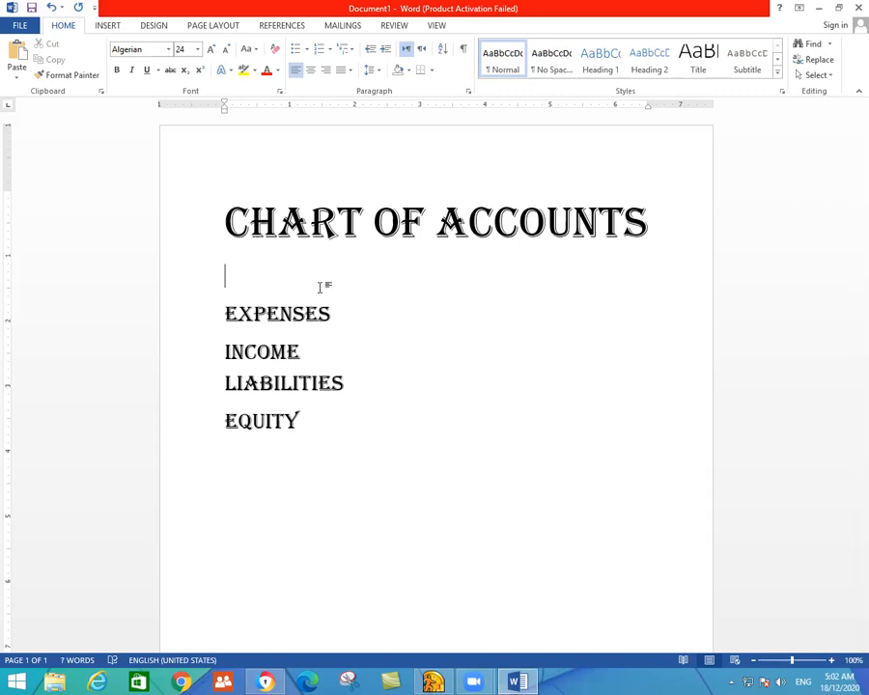
pyautogui.write('BANK')
pyautogui.press('Return')
pyautogui.write('A/R')
pyautogui.press('Return')
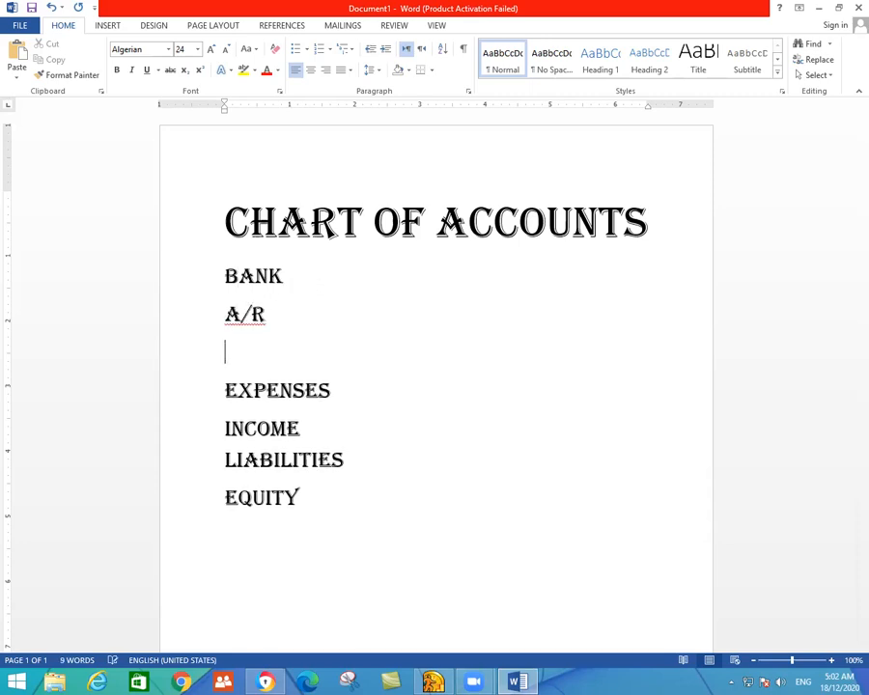
# - Add the entries OTHER CURRENT ASSET, OTHER ASSETS and FIXED ASSETS on separate lines below A/R
pyautogui.write('OTHER')
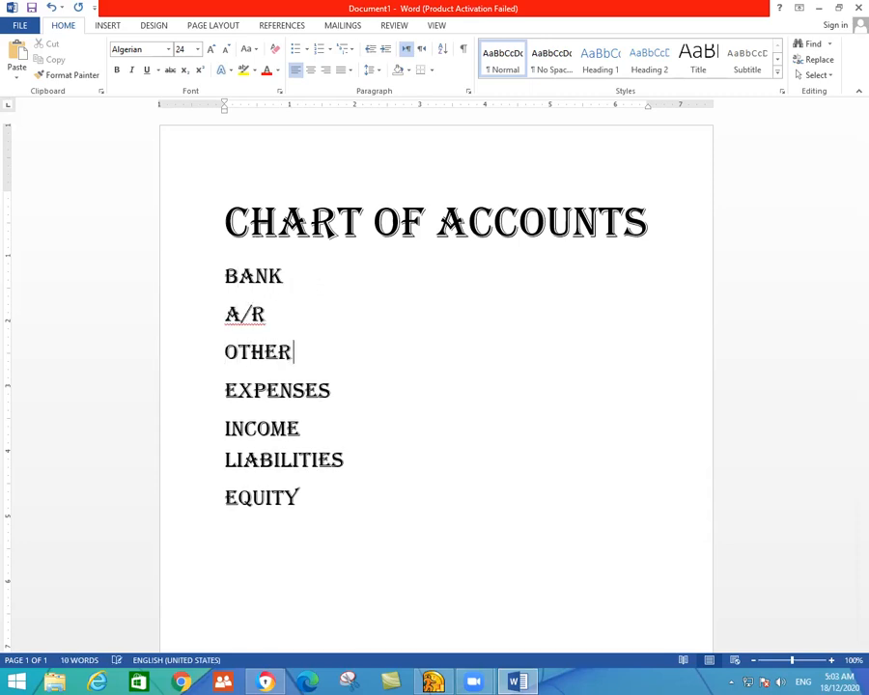
pyautogui.write(' CURRENT ASSET')
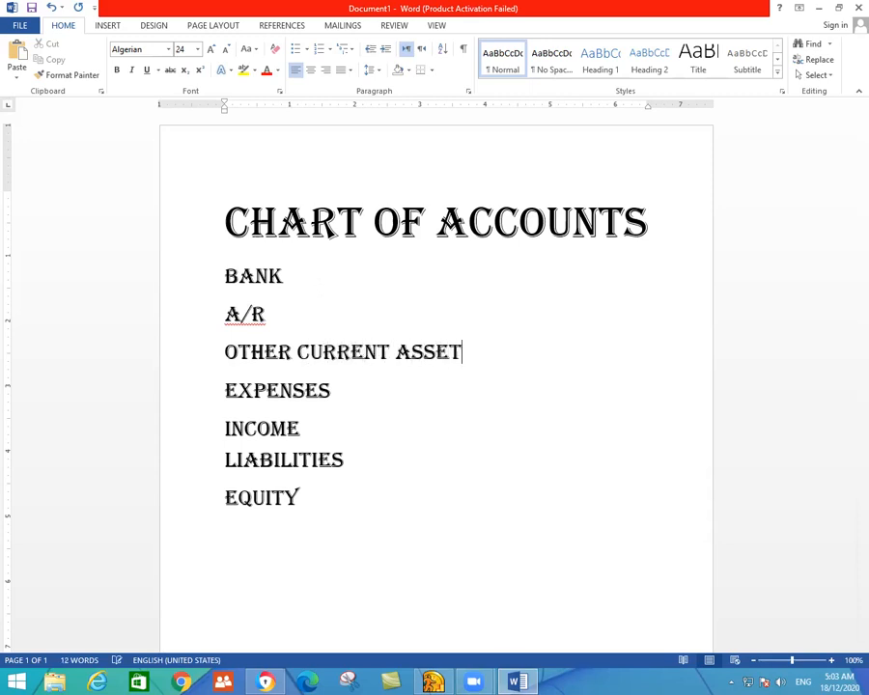
pyautogui.press('Return')
pyautogui.write('OTHE')
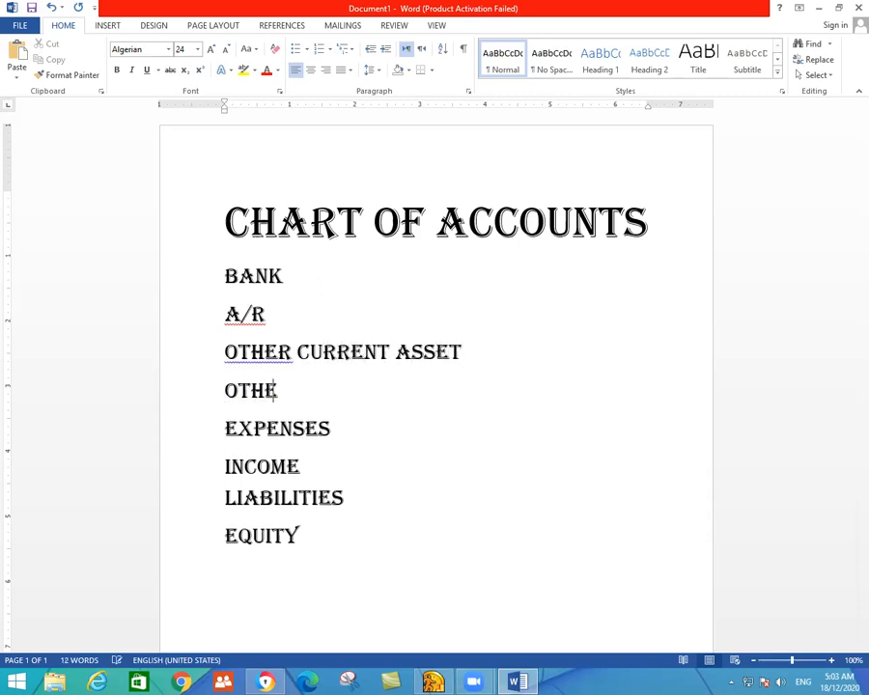
pyautogui.write('R ASSETS')
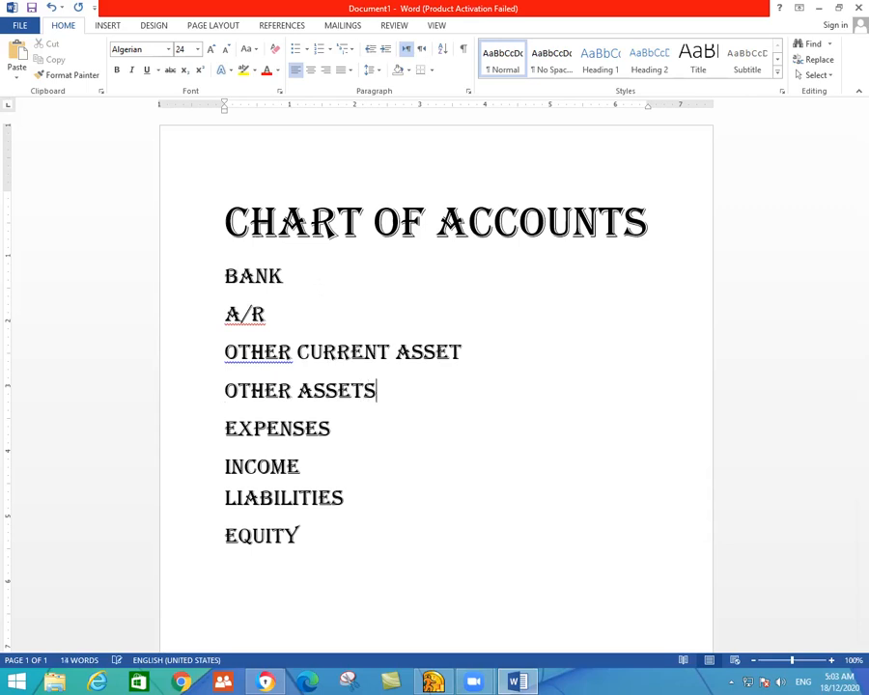
pyautogui.press('Return')
pyautogui.write('FIXED ASSETS')
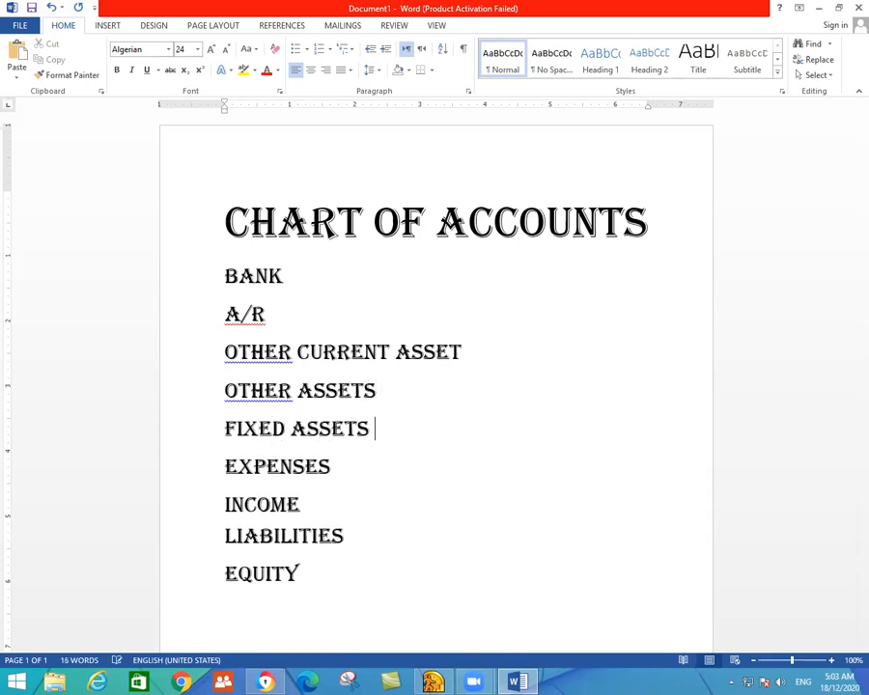
# - Add A/R to the dictionary and dismiss the proofing flags on the other current asset, other assets and fixed assets lines
pyautogui.rightClick(243, 314)
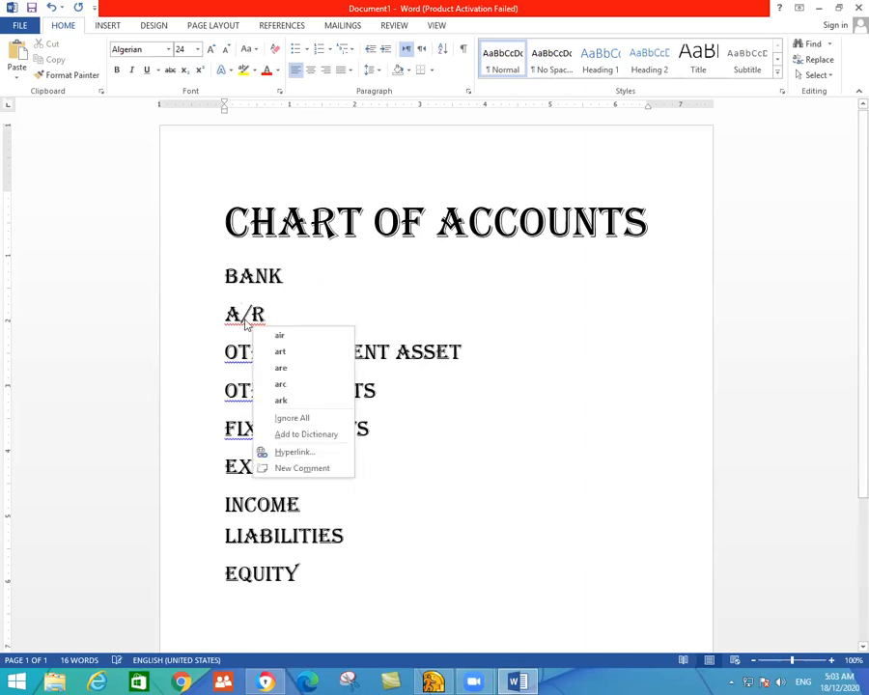
pyautogui.click(294, 433)
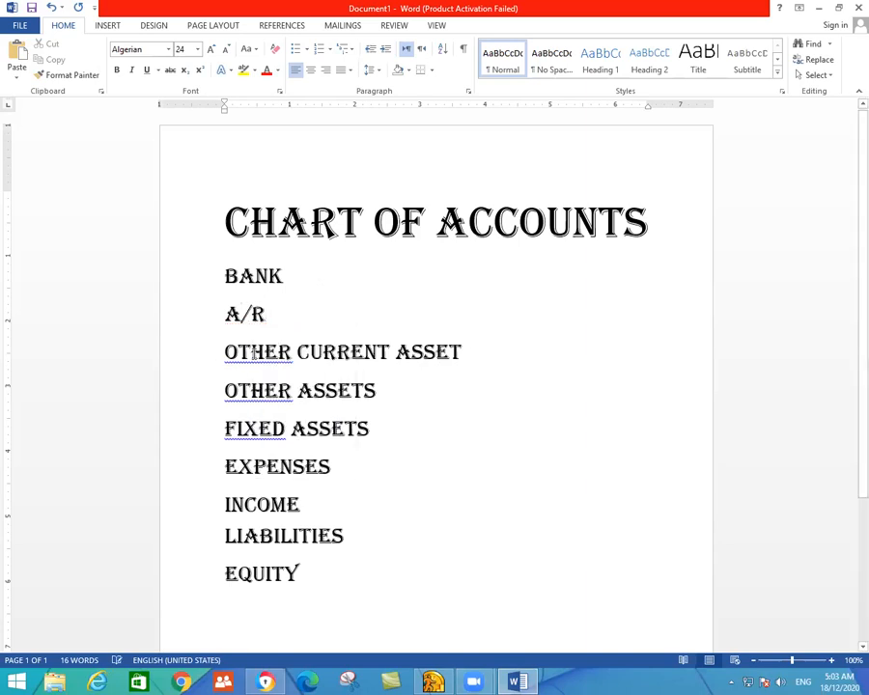
pyautogui.rightClick(287, 354)
pyautogui.click(319, 370)
pyautogui.rightClick(261, 394)
pyautogui.click(322, 410)
pyautogui.rightClick(275, 435)
pyautogui.click(315, 448)
# - Change the font of the five asset entries, from Bank to Fixed assets, to Arial (Body CS)
pyautogui.moveTo(382, 440)
pyautogui.mouseDown()
pyautogui.moveTo(249, 365)
pyautogui.moveTo(207, 287)
pyautogui.moveTo(203, 304)
pyautogui.mouseUp()
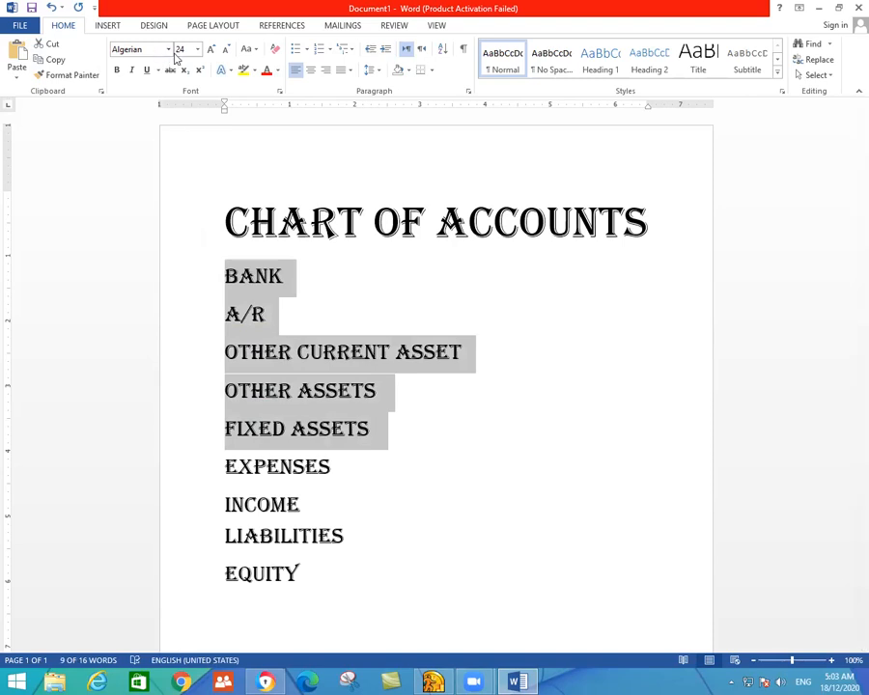
pyautogui.click(168, 49)
pyautogui.click(150, 135)
pyautogui.click(427, 461)
pyautogui.moveTo(356, 409); pyautogui.dragTo(227, 274)
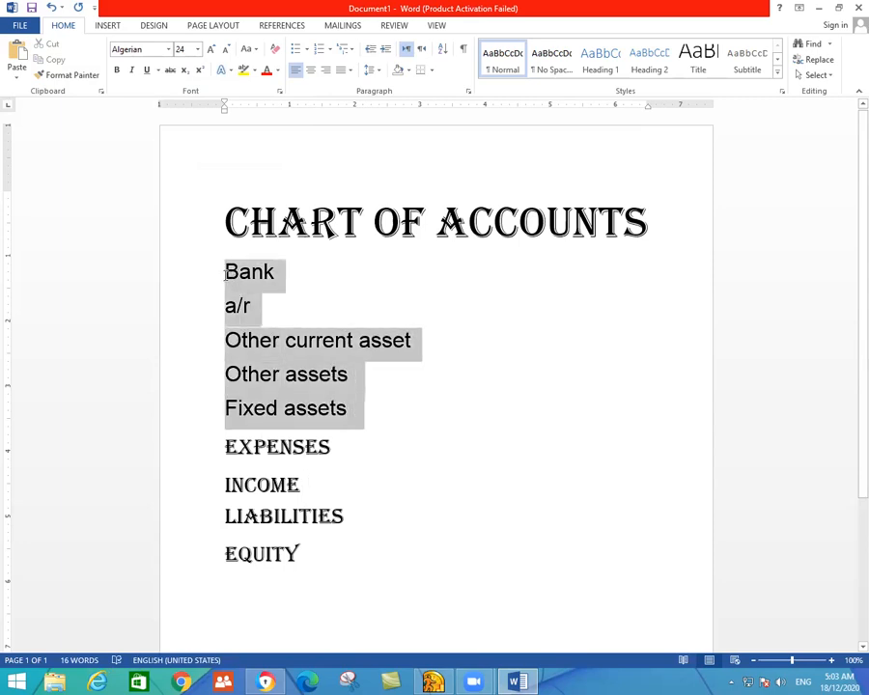
# - Capitalize both letters of the second entry so that it reads A/R
pyautogui.click(237, 305)
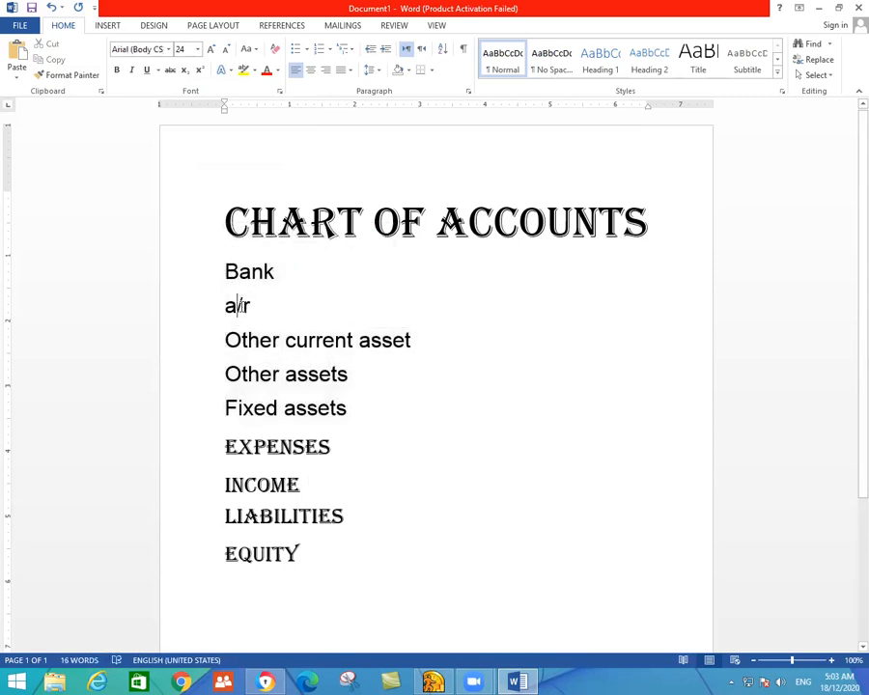
pyautogui.press('BackSpace')
pyautogui.write('A')
pyautogui.press('BackSpace')
pyautogui.write('R')
# - Save the document to the Desktop as Chart of Accounts.docx
pyautogui.hotkey('ctrl', 's')
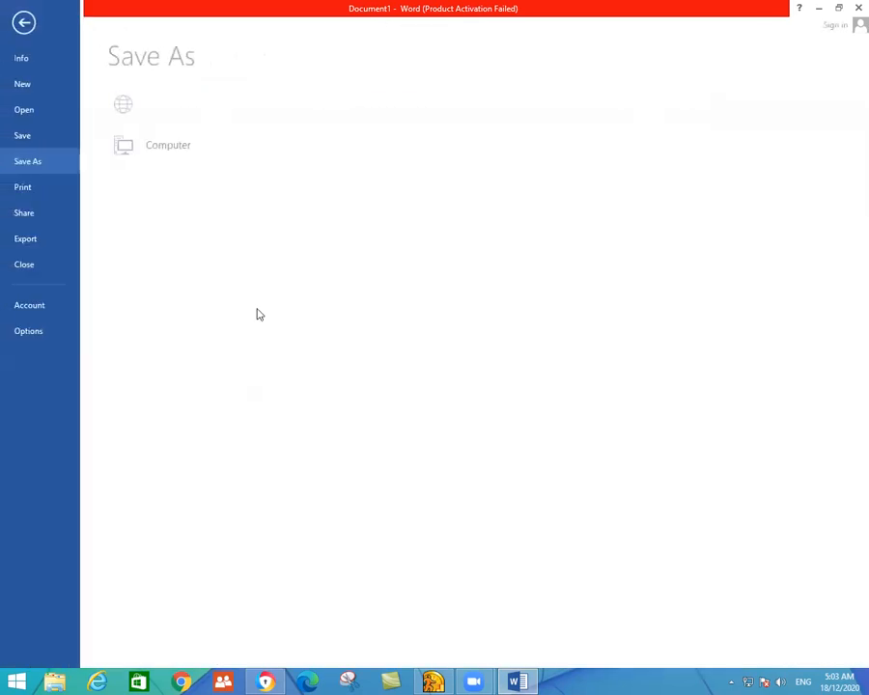
pyautogui.click(332, 324)
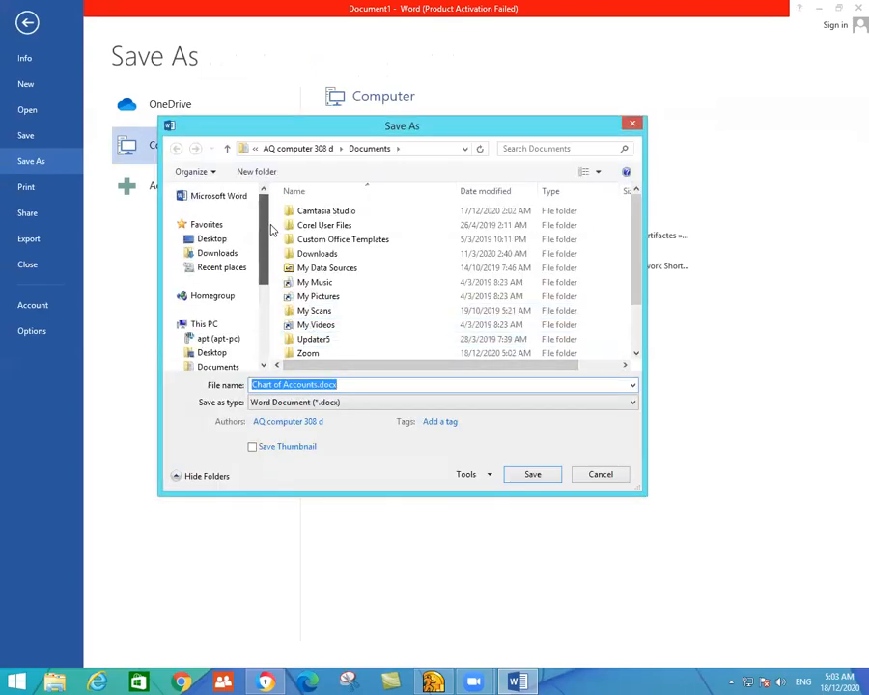
pyautogui.click(220, 241)
pyautogui.click(534, 475)
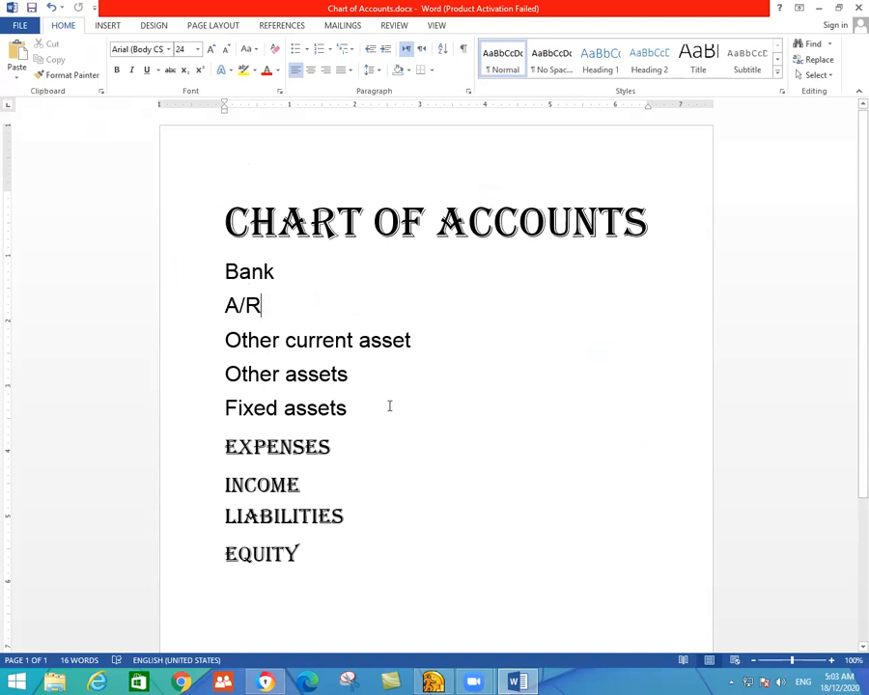
pyautogui.moveTo(353, 406); pyautogui.dragTo(238, 402)
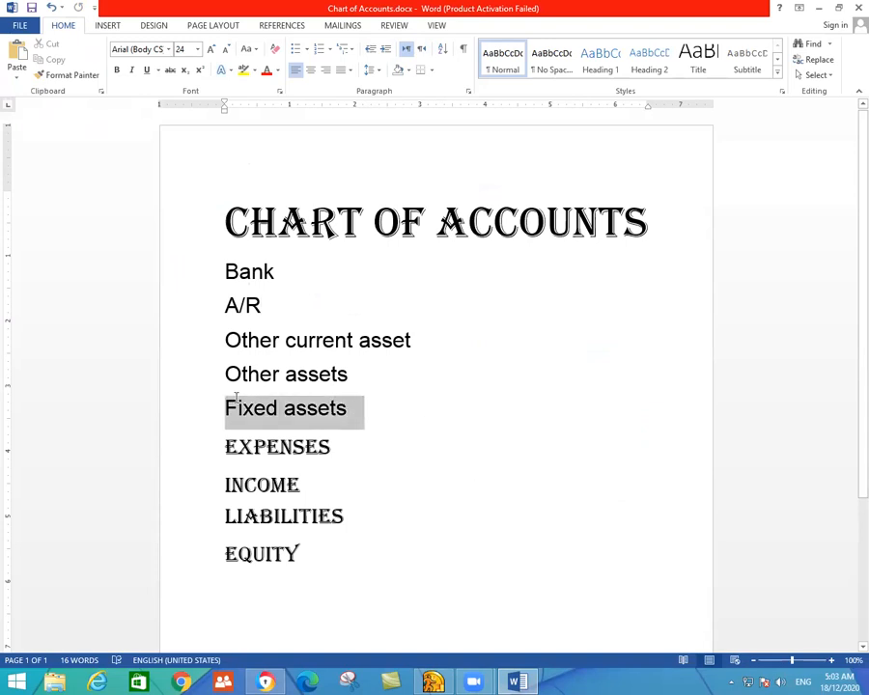
pyautogui.click(383, 434)
pyautogui.moveTo(364, 407); pyautogui.dragTo(240, 409)
pyautogui.moveTo(239, 410); pyautogui.dragTo(242, 411)
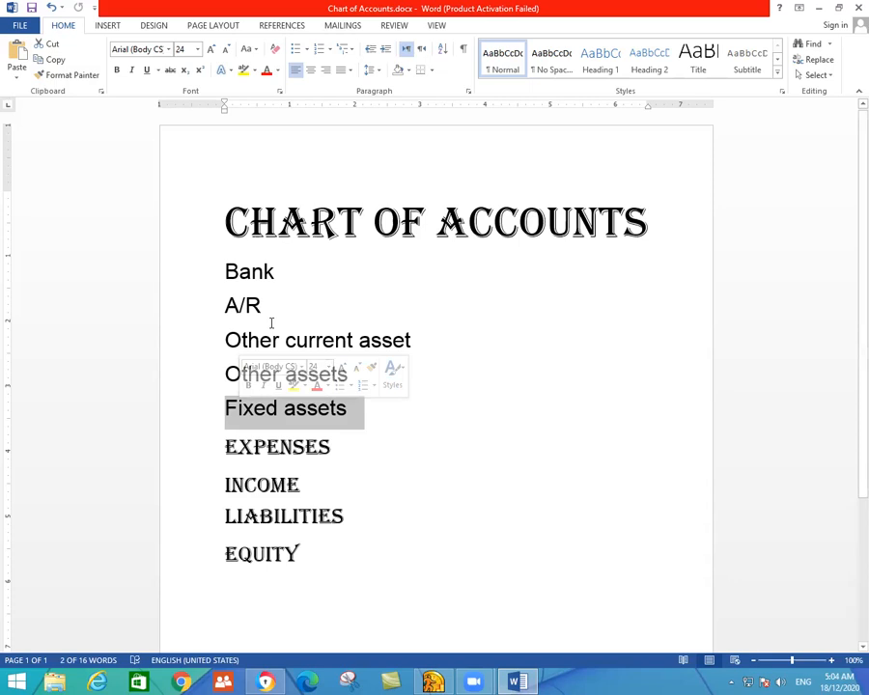
pyautogui.click(361, 284)
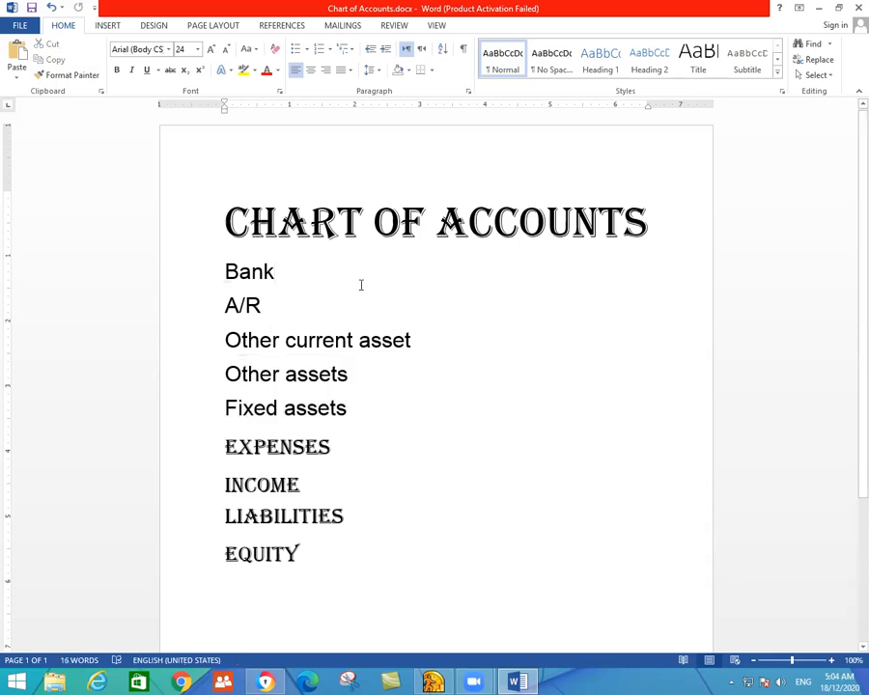
pyautogui.click(291, 300)
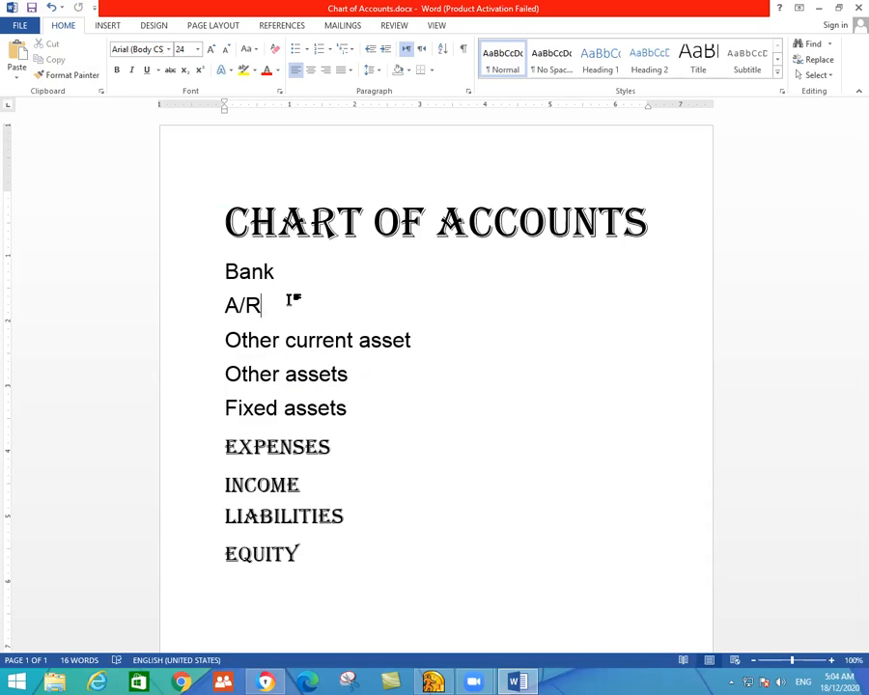
# - Insert several blank lines between Fixed assets and EXPENSES, leaving one empty line before the insertion point
pyautogui.click(361, 410)
pyautogui.press('Return')
pyautogui.press('Return')
pyautogui.press('Return')
pyautogui.press('Return')
pyautogui.press('Return')
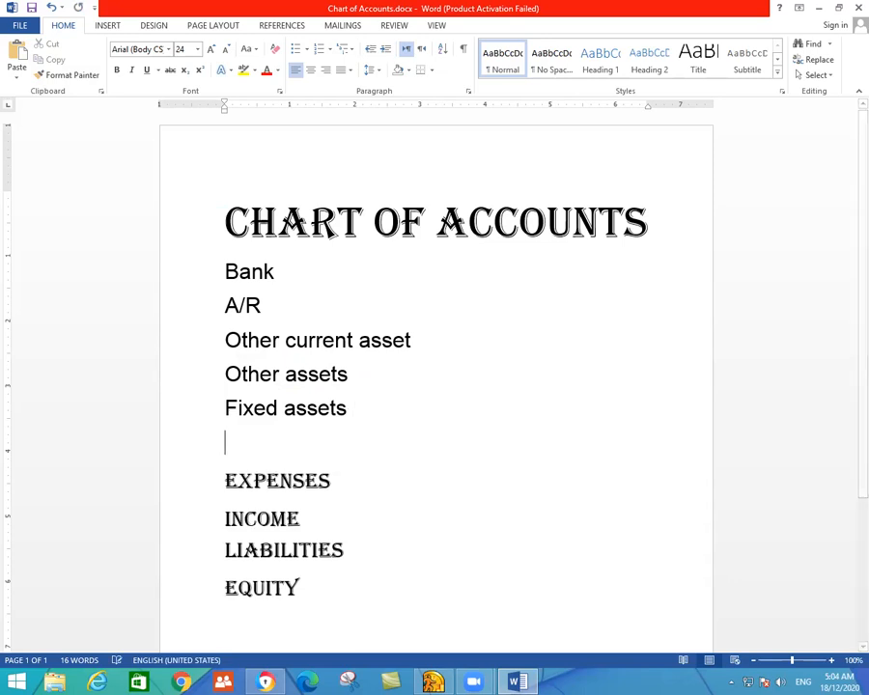
pyautogui.click(366, 410)
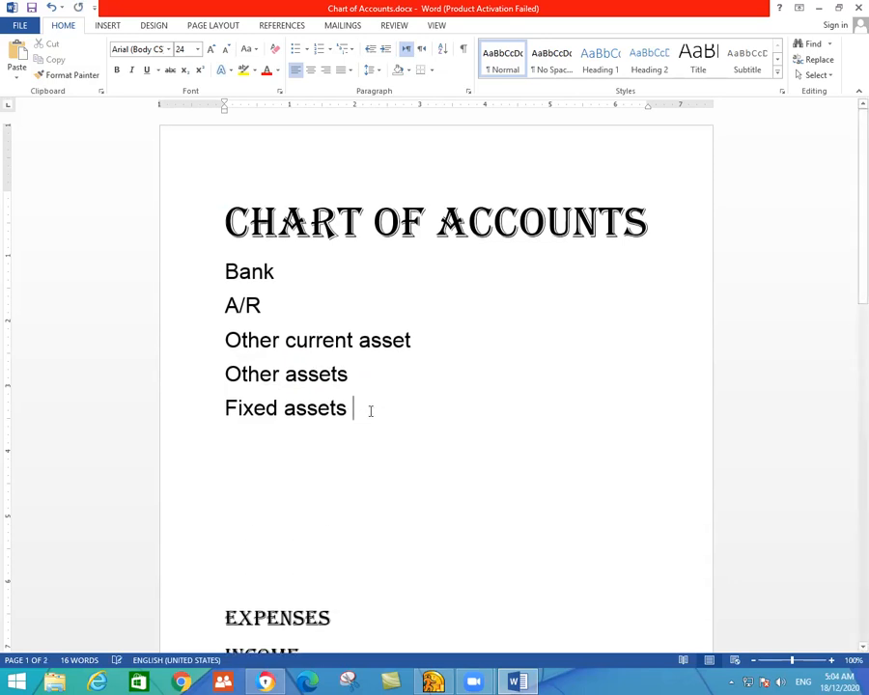
pyautogui.press('Return')
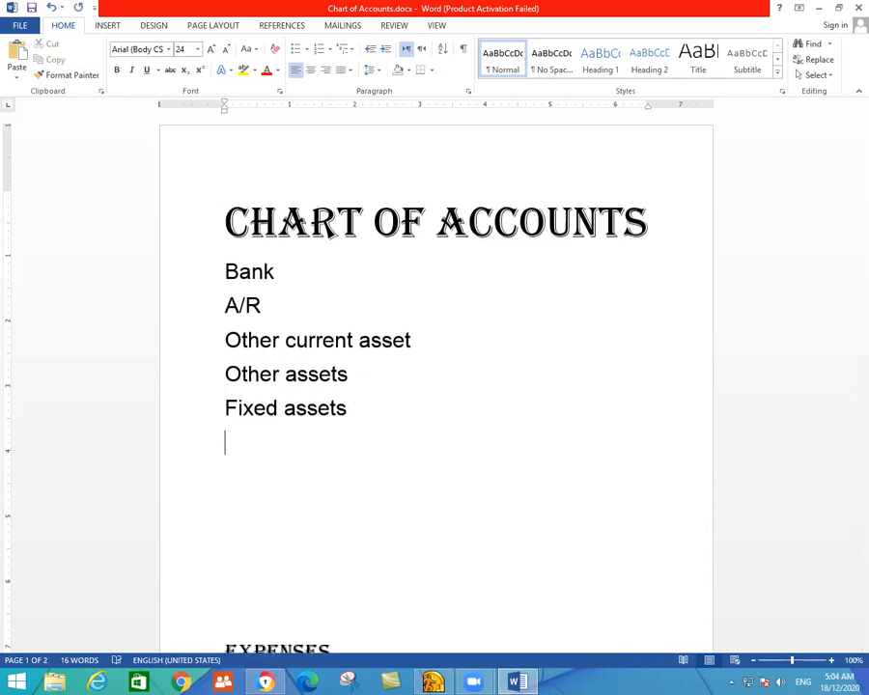
pyautogui.press('Return')
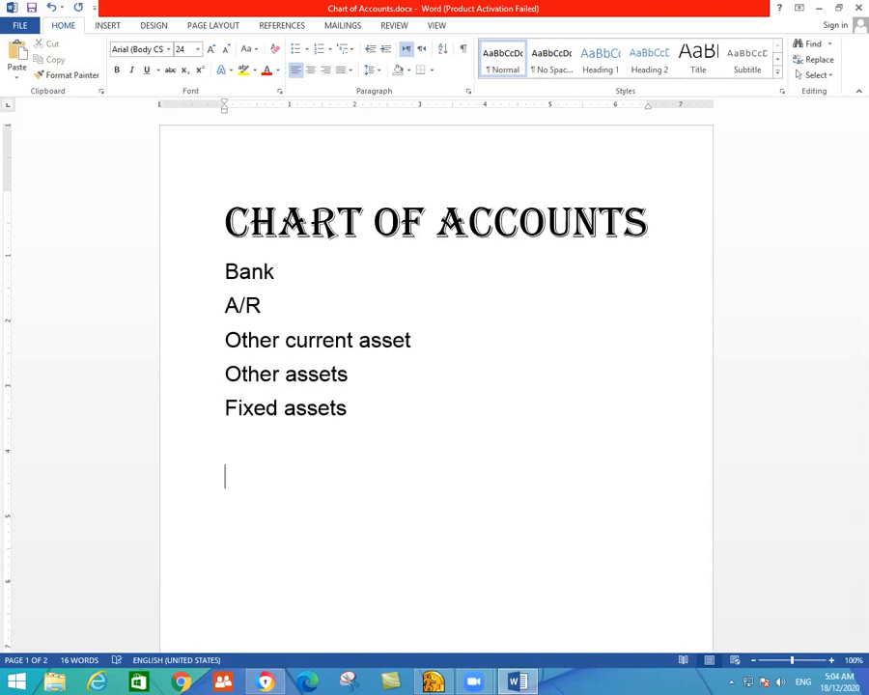
# - Enter the accounts Cash, Bank and Furniture on separate lines below the asset types
pyautogui.write('cash')
pyautogui.press('Return')
pyautogui.write('bank')
pyautogui.press('Return')
pyautogui.write('fur')
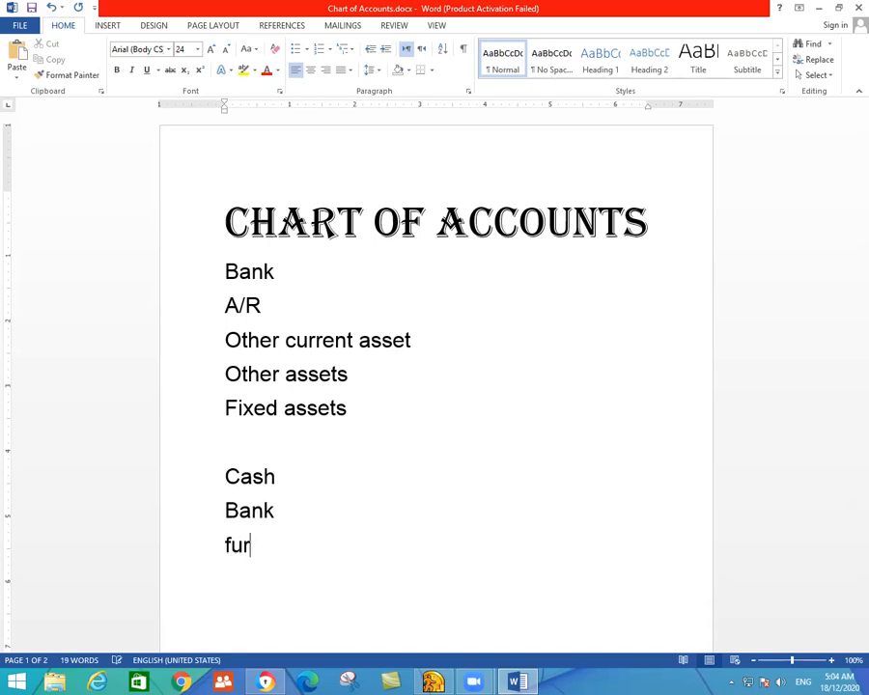
pyautogui.write('ntire')
pyautogui.press('Return')
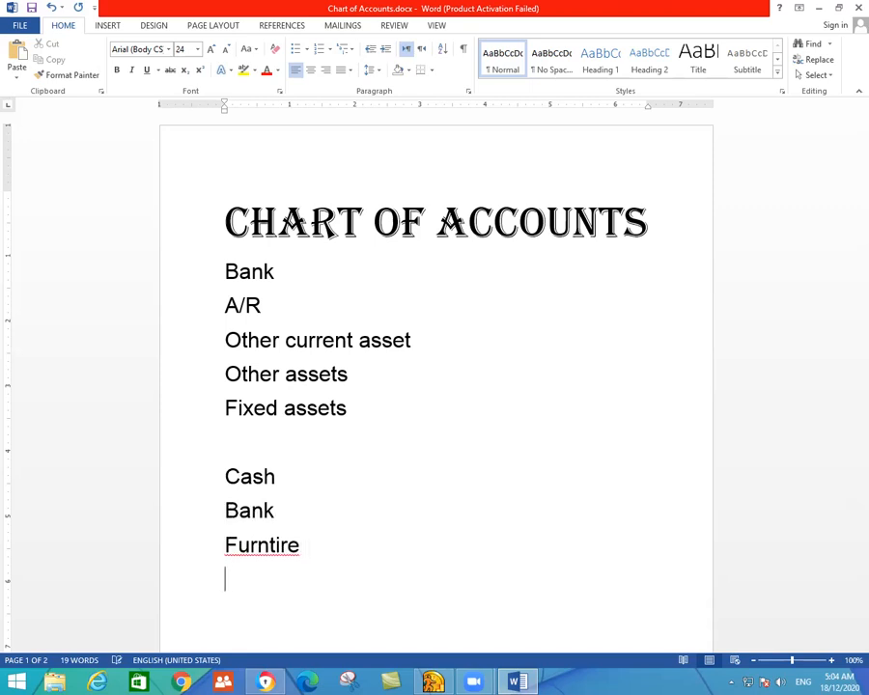
pyautogui.press('BackSpace')
pyautogui.press('BackSpace')
pyautogui.press('BackSpace')
pyautogui.press('BackSpace')
pyautogui.press('BackSpace')
pyautogui.press('BackSpace')
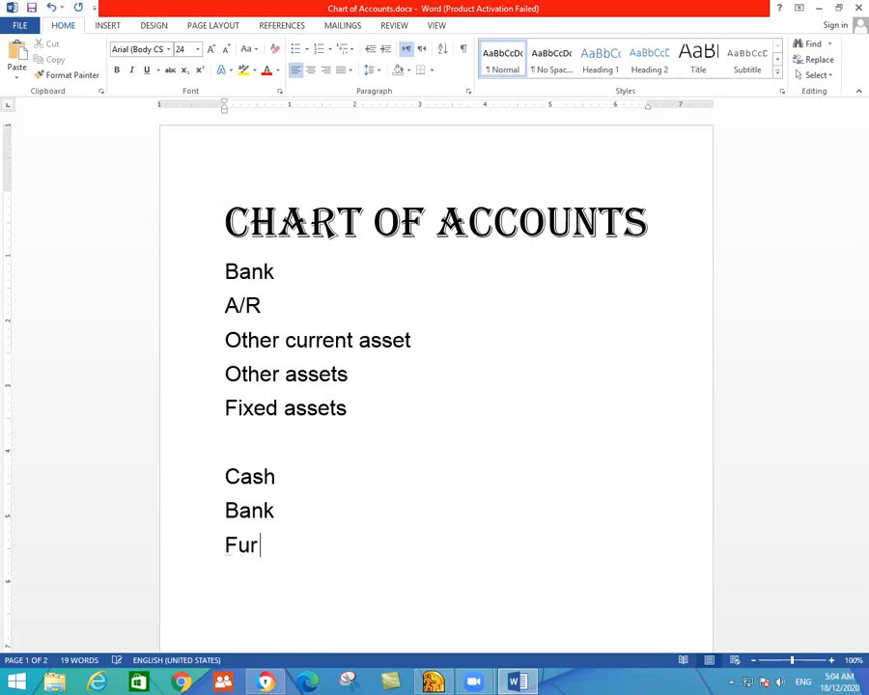
pyautogui.write('niture')
# - Add Machinery, Inventory and Accounts Receivable on separate lines below Furniture, using the spelling suggestion to correct "Receivable"
pyautogui.press('Return')
pyautogui.write('Machinery')
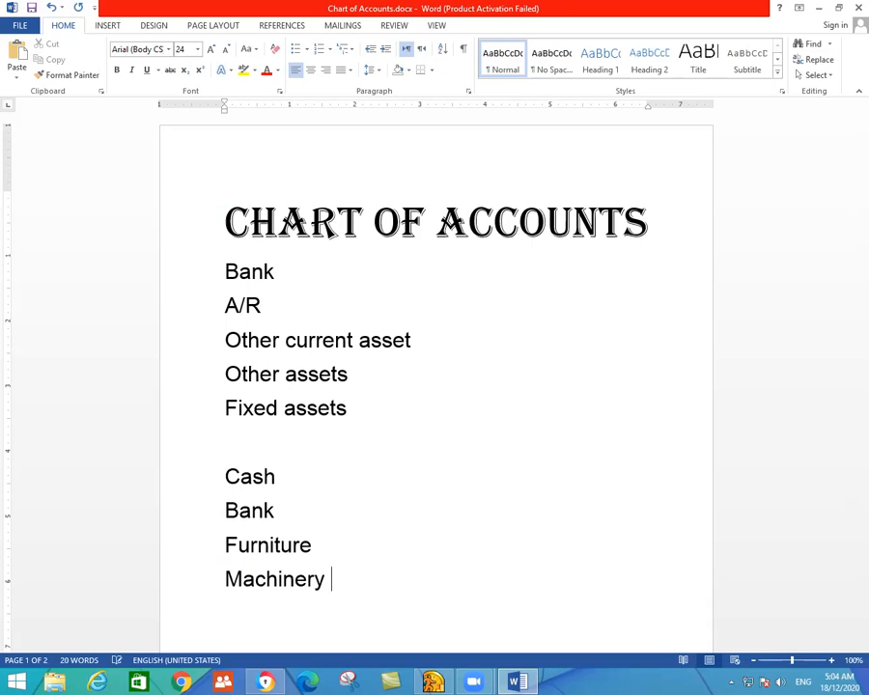
pyautogui.press('Return')
pyautogui.write('Inventory')
pyautogui.press('Return')
pyautogui.write('Acc')
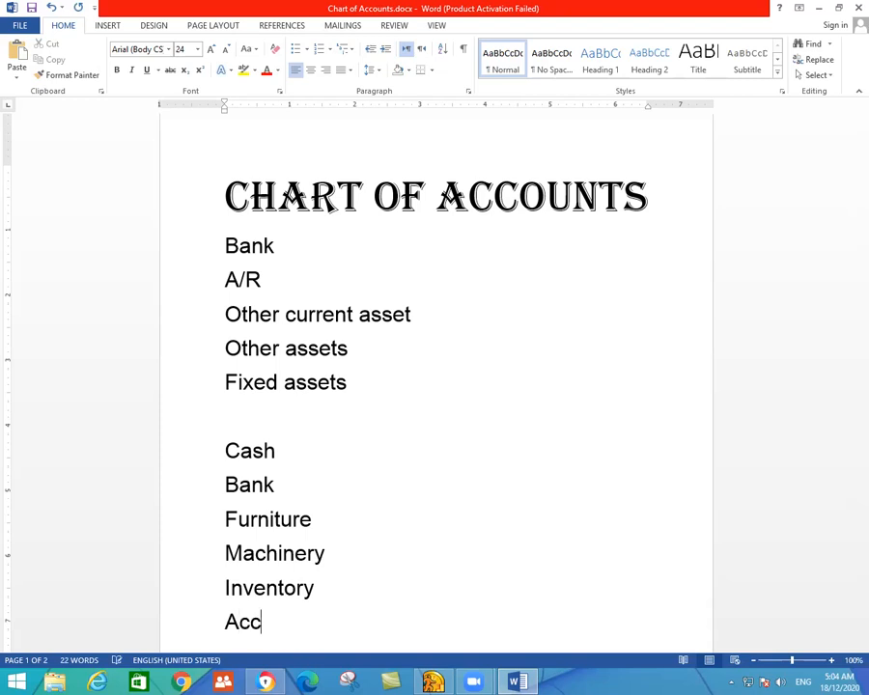
pyautogui.write('ounts Recei')
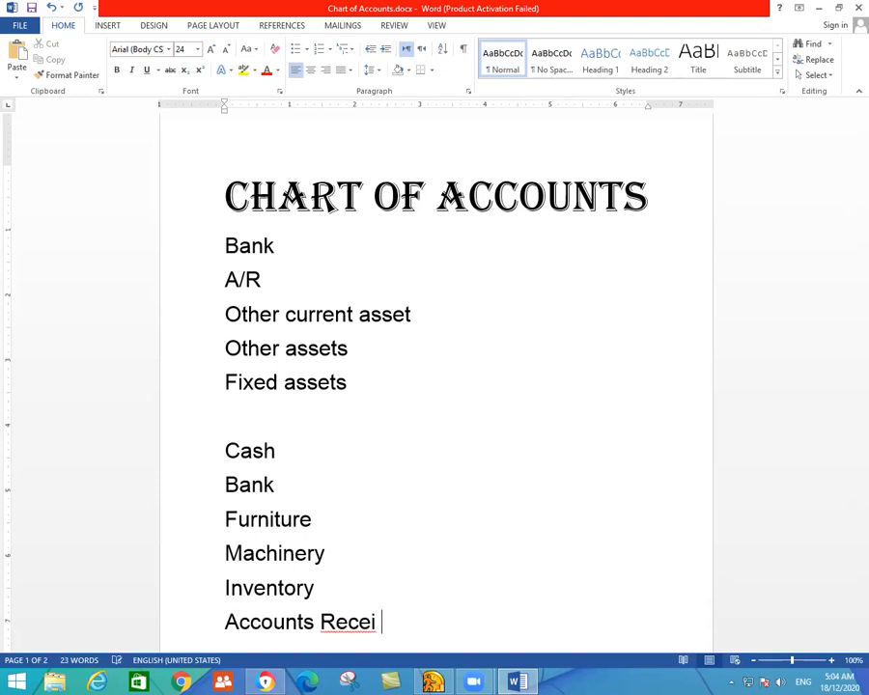
pyautogui.press('BackSpace')
pyautogui.write('vble')
pyautogui.press('Return')
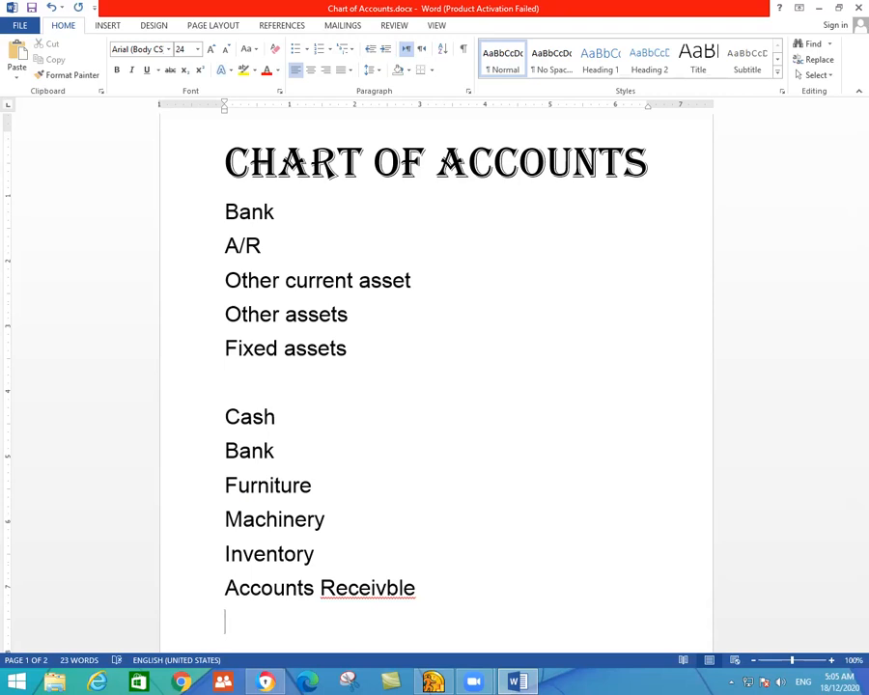
pyautogui.rightClick(372, 589)
pyautogui.click(465, 510)
pyautogui.press('Down')
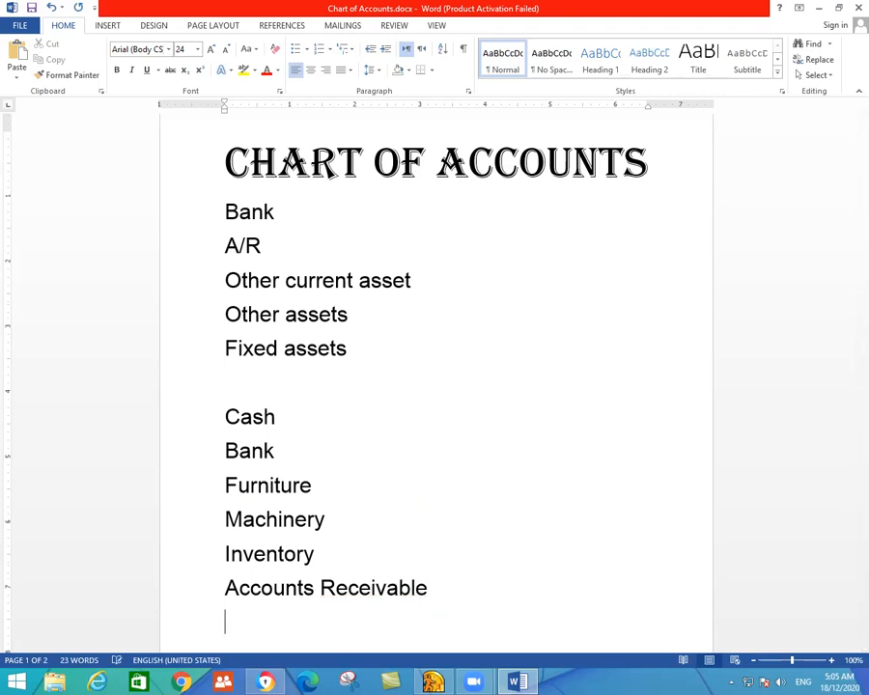
# - Add Deposits as the last account, on the line below Accounts Receivable
pyautogui.write('Deois')
pyautogui.press('BackSpace')
pyautogui.press('BackSpace')
pyautogui.press('BackSpace')
pyautogui.write('posits')
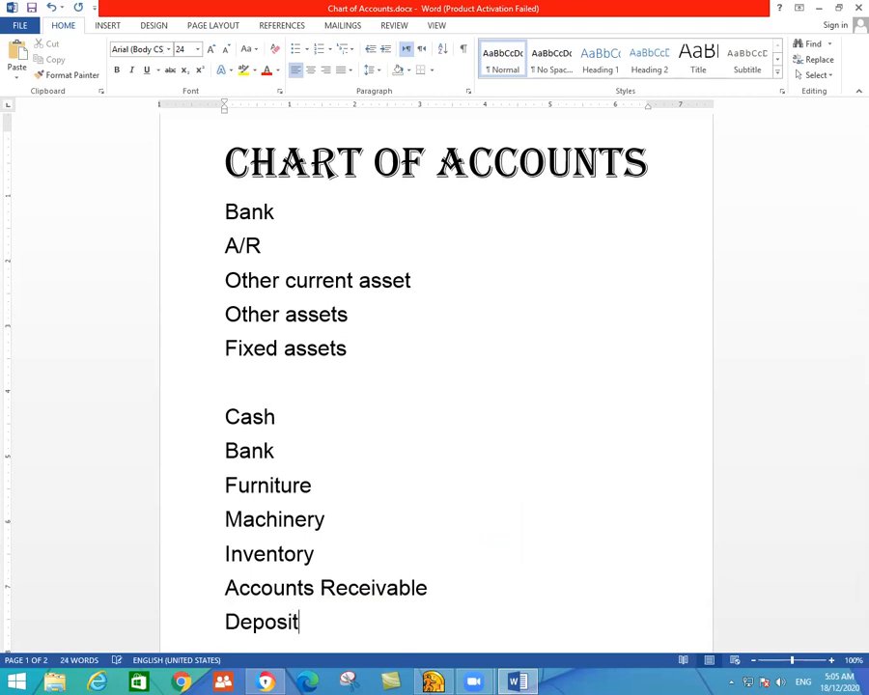
pyautogui.press('BackSpace')
pyautogui.press('BackSpace')
pyautogui.press('BackSpace')
pyautogui.write('ts')
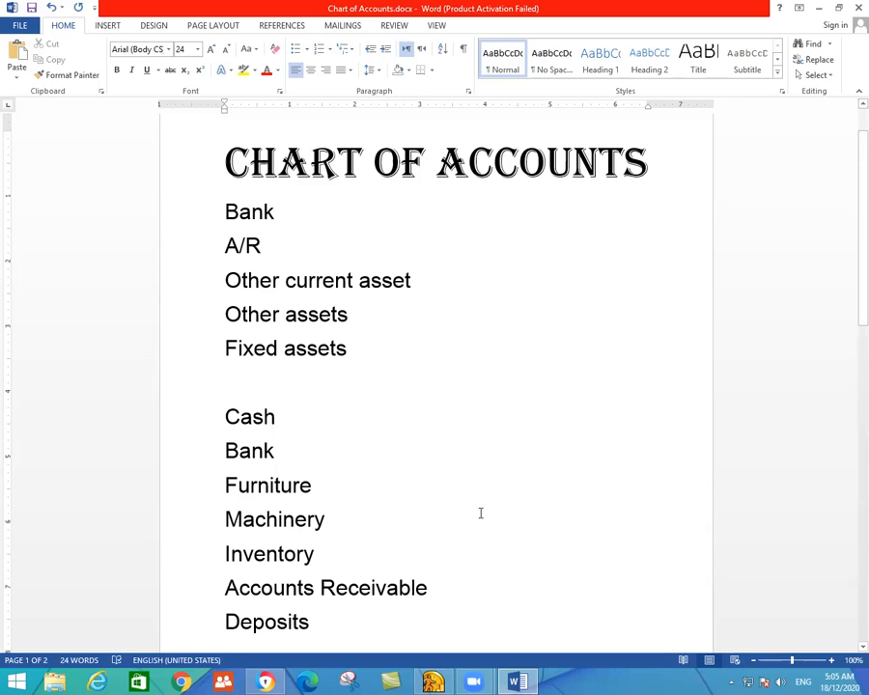
pyautogui.scroll(-2, 479, 512)
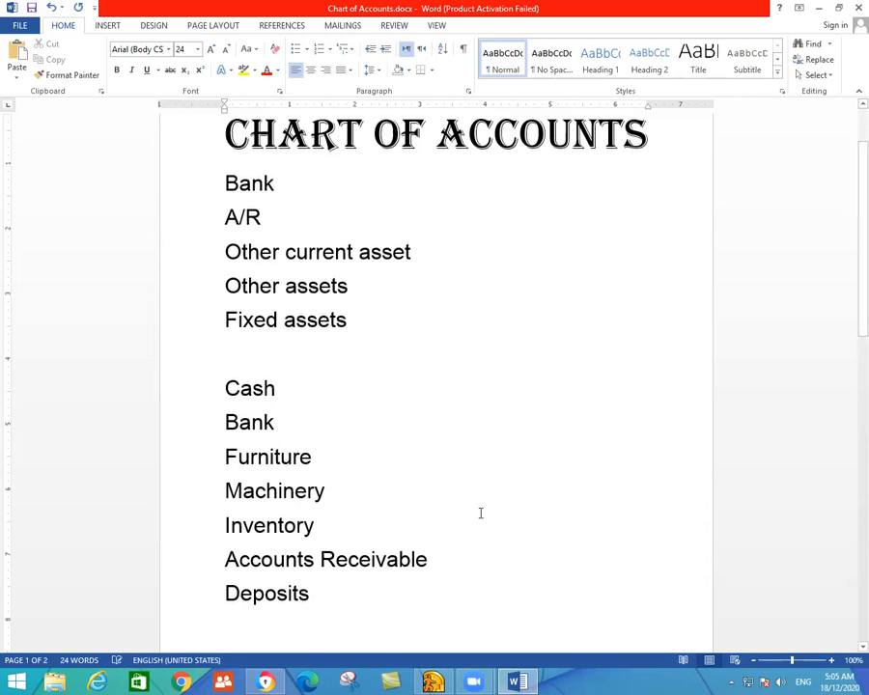
pyautogui.scroll(3, 287, 321)
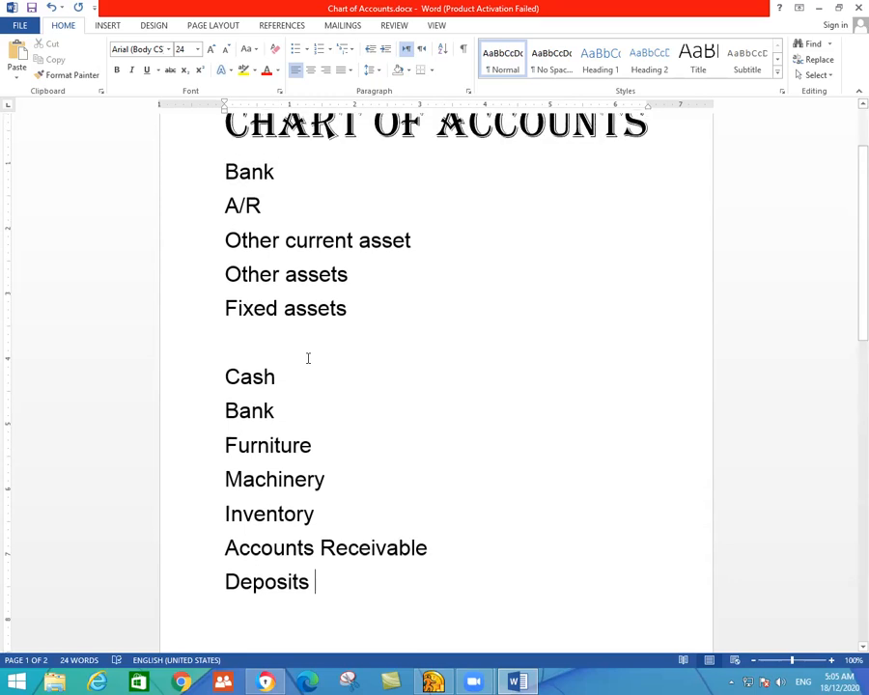
pyautogui.moveTo(362, 385); pyautogui.dragTo(225, 348)
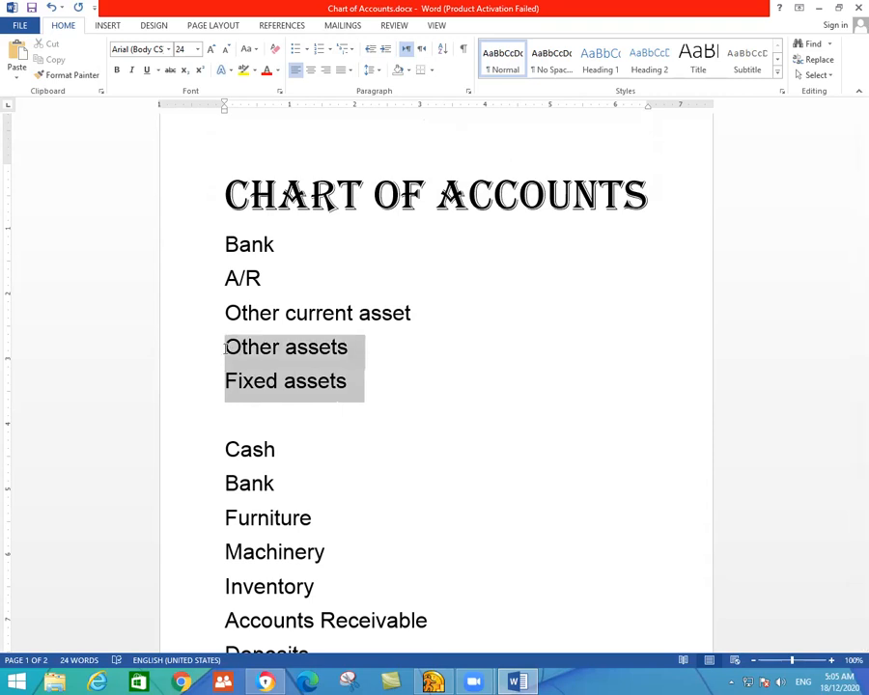
pyautogui.click(365, 409)
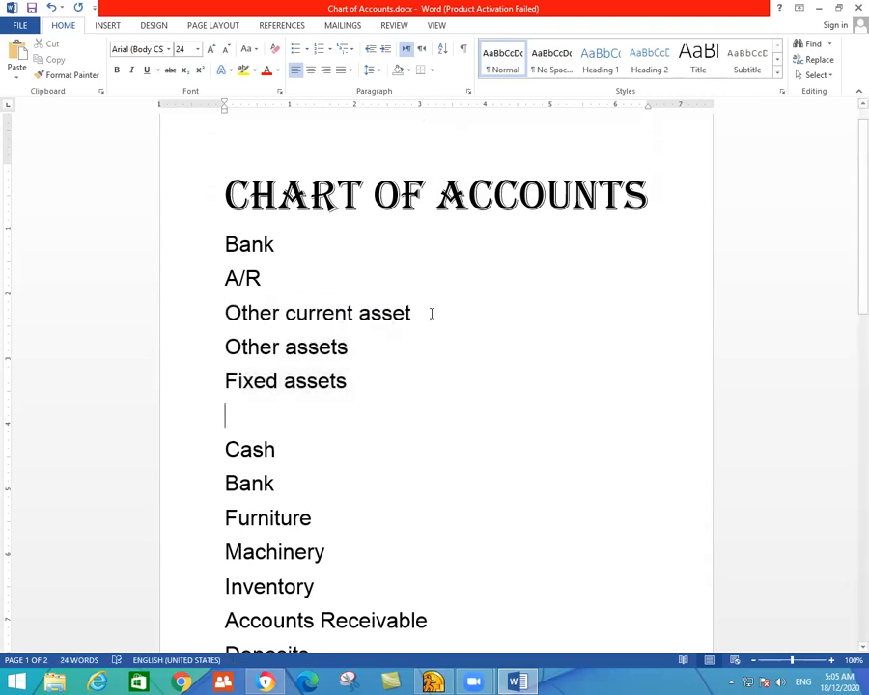
pyautogui.click(195, 311)
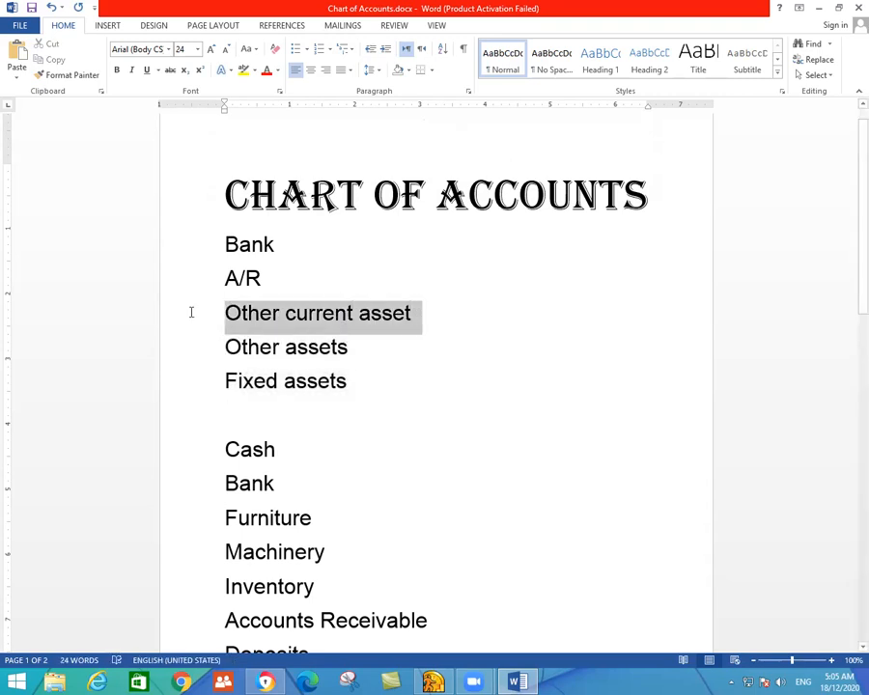
pyautogui.click(206, 242)
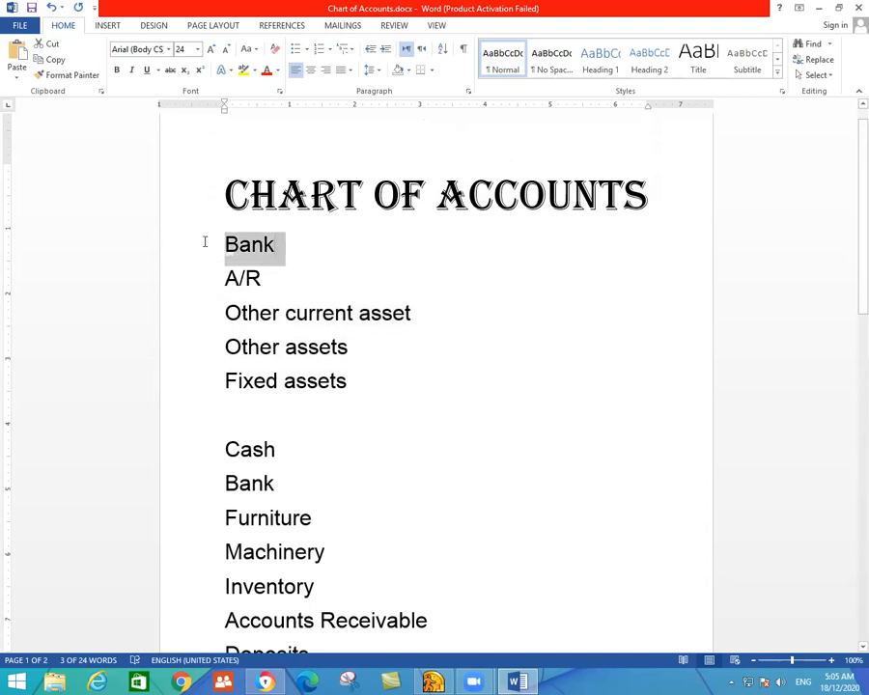
pyautogui.click(201, 247)
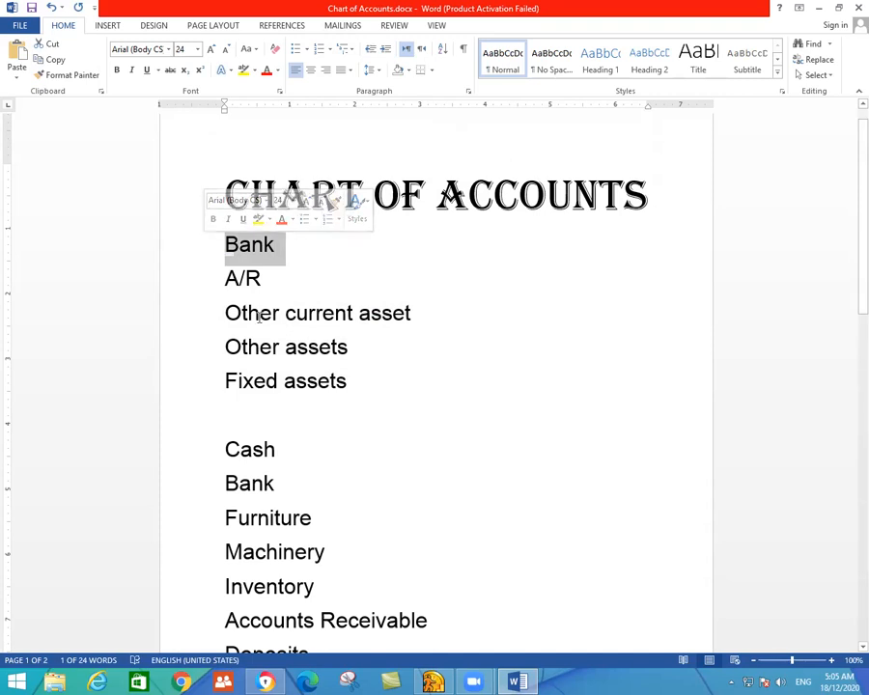
# - Move Cash from the account list to an indented line directly below the Bank account type
pyautogui.moveTo(295, 444); pyautogui.dragTo(228, 442)
pyautogui.hotkey('ctrl', 'c')
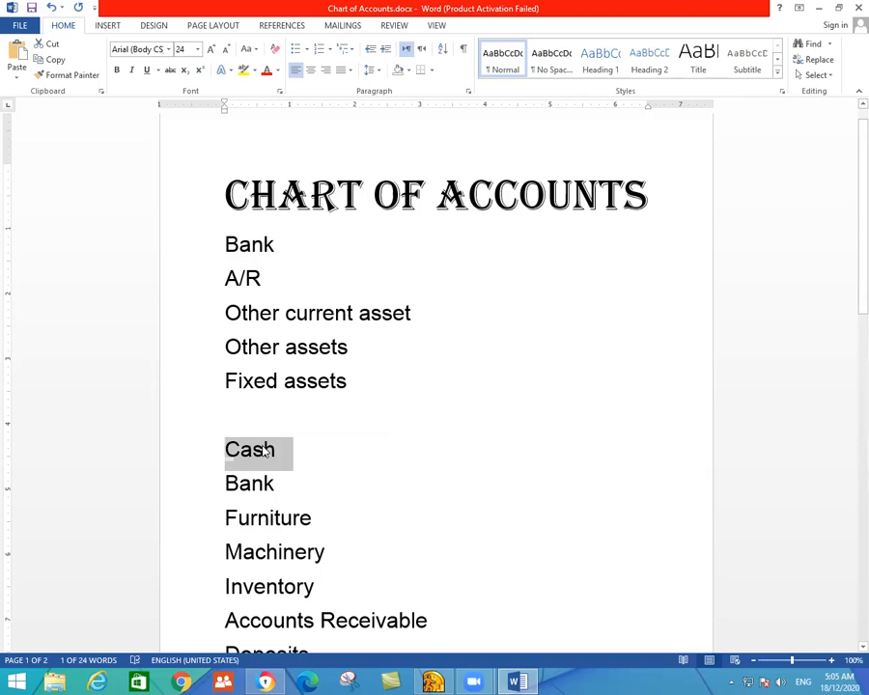
pyautogui.press('Delete')
pyautogui.click(294, 244)
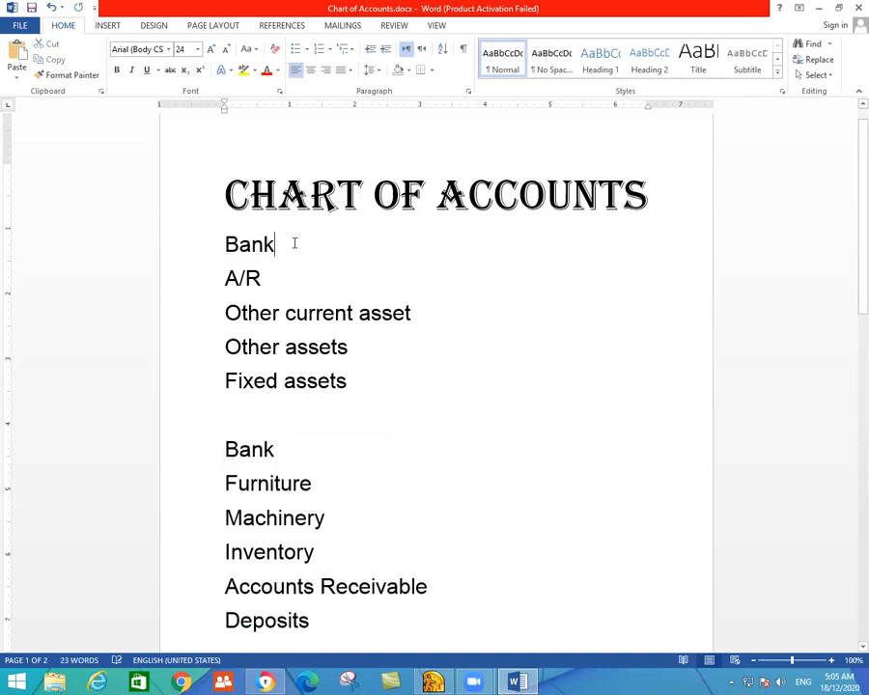
pyautogui.press('Return')
pyautogui.press('Tab')
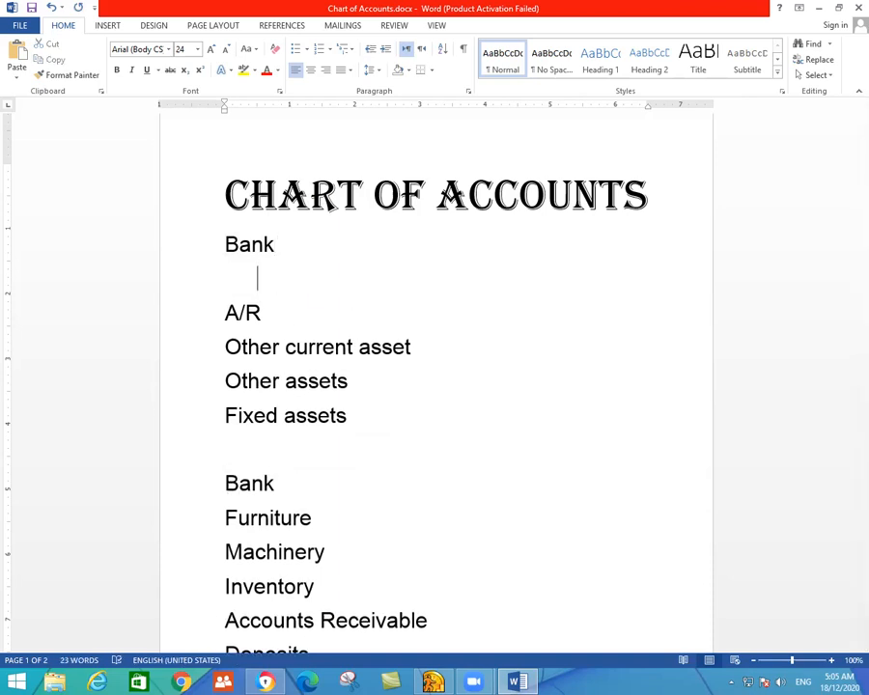
pyautogui.hotkey('ctrl', 'v')
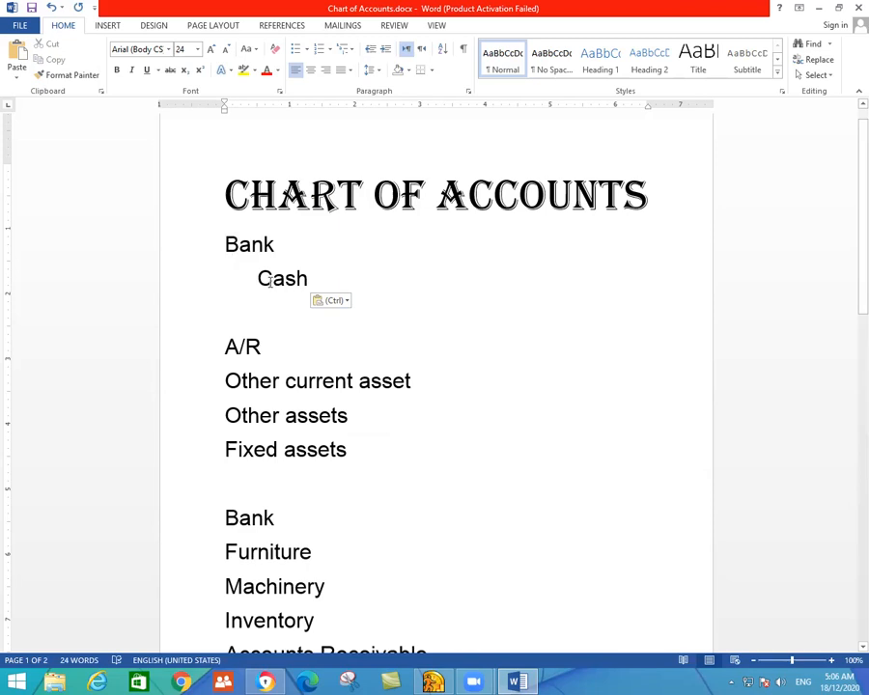
# - Move the Bank account from the lower list to a new indented line below Cash under the Bank type
pyautogui.doubleClick(234, 251)
pyautogui.scroll(-1, 278, 445)
pyautogui.moveTo(277, 419); pyautogui.dragTo(189, 422)
pyautogui.hotkey('ctrl', 'c')
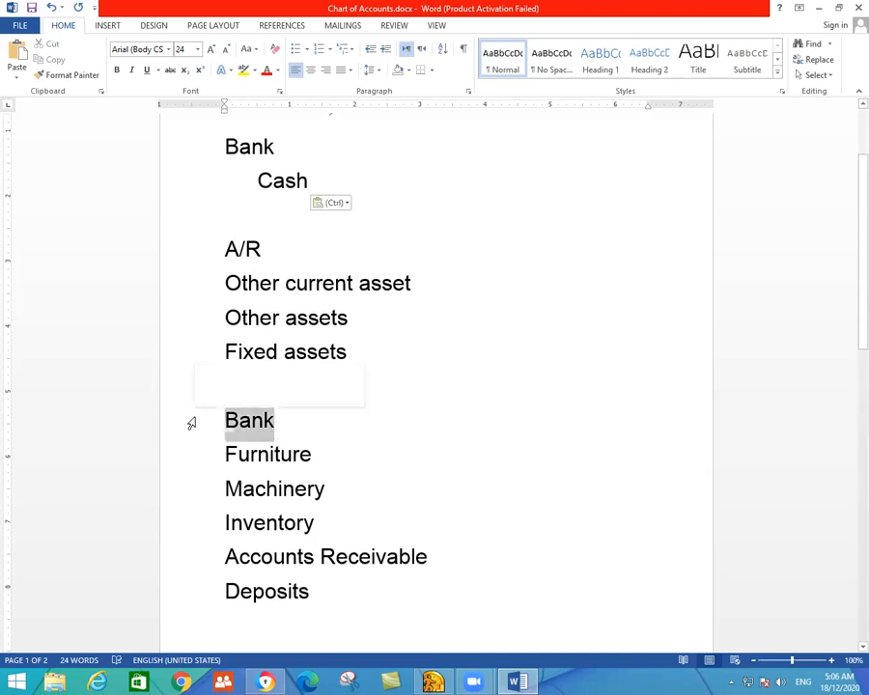
pyautogui.press('BackSpace')
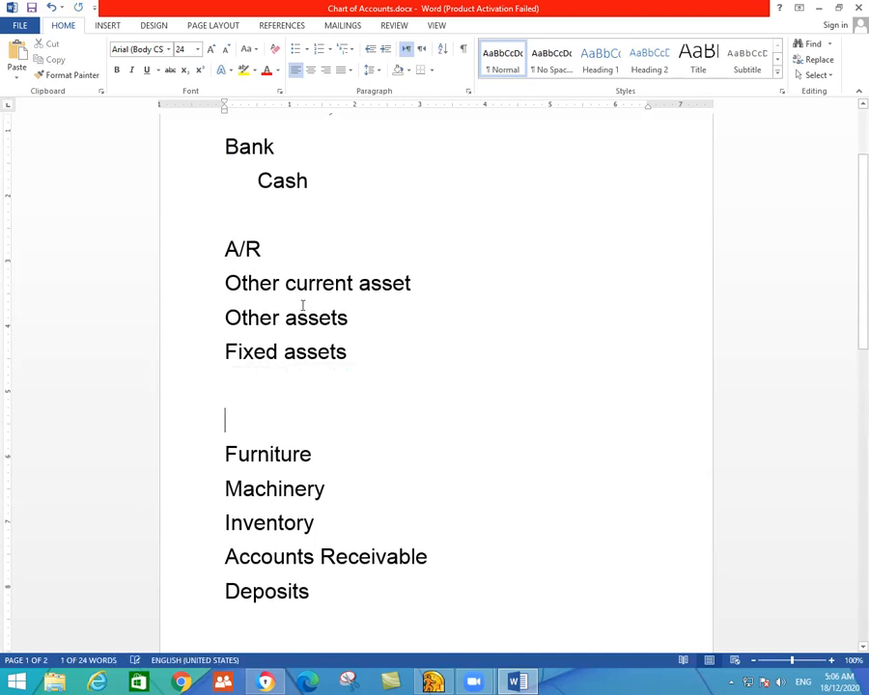
pyautogui.scroll(1, 307, 232)
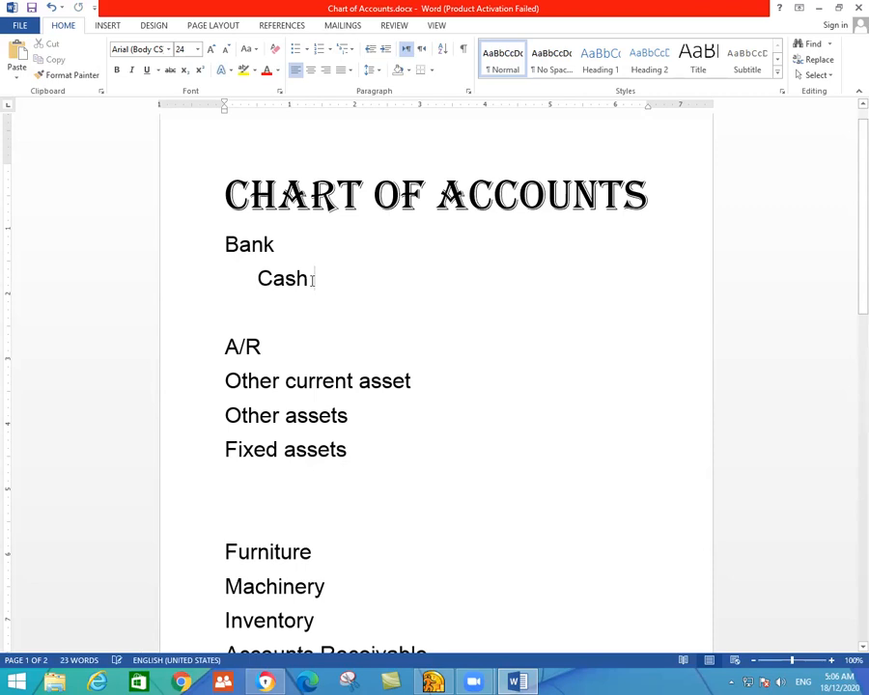
pyautogui.click(312, 279)
pyautogui.press('Return')
pyautogui.press('Tab')
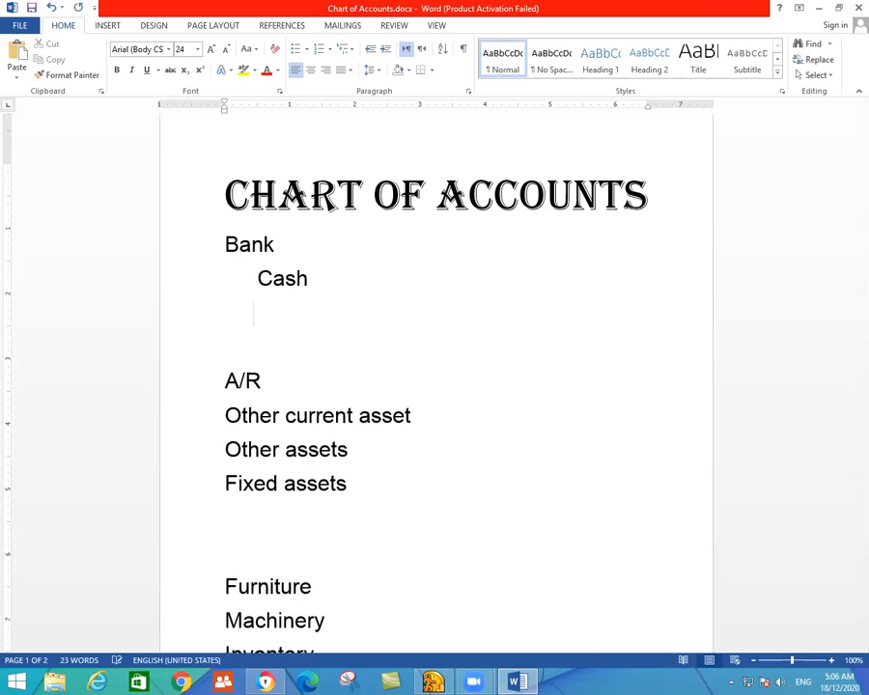
pyautogui.hotkey('ctrl', 'v')
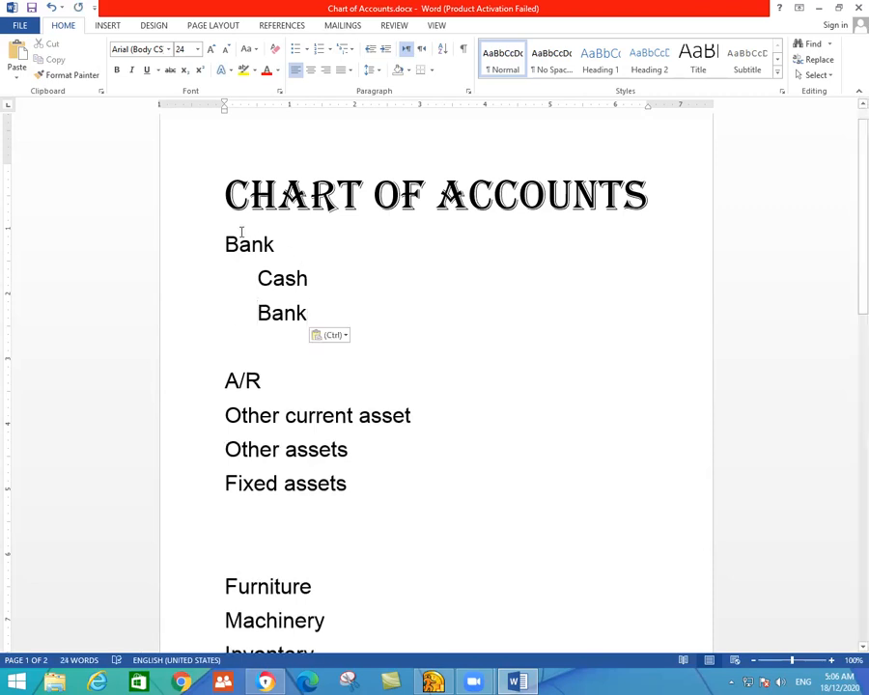
# - Move Furniture from the account list to an indented line directly below Fixed assets
pyautogui.scroll(-1, 294, 415)
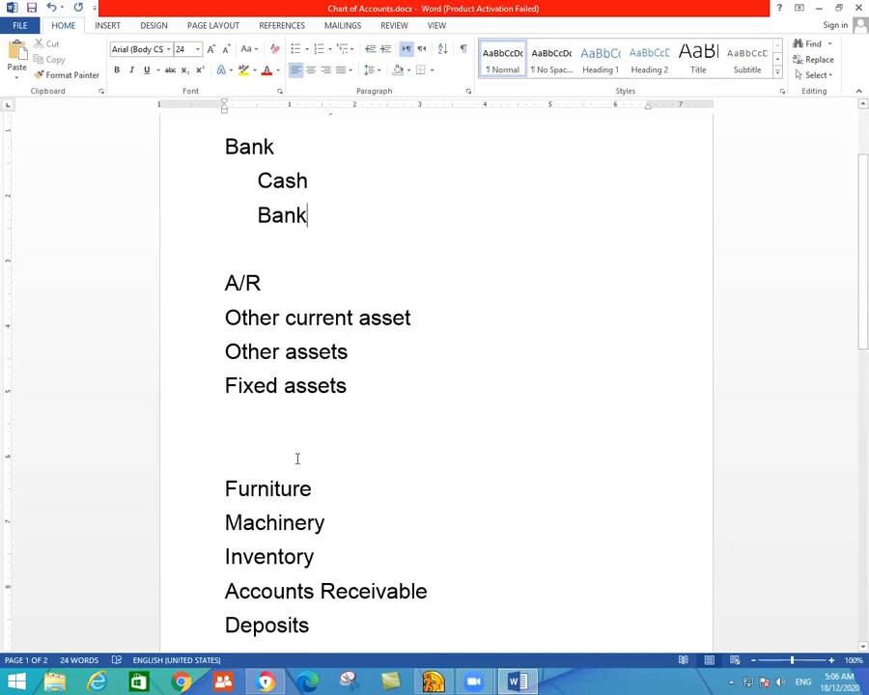
pyautogui.moveTo(319, 492); pyautogui.dragTo(191, 495)
pyautogui.hotkey('ctrl', 'c')
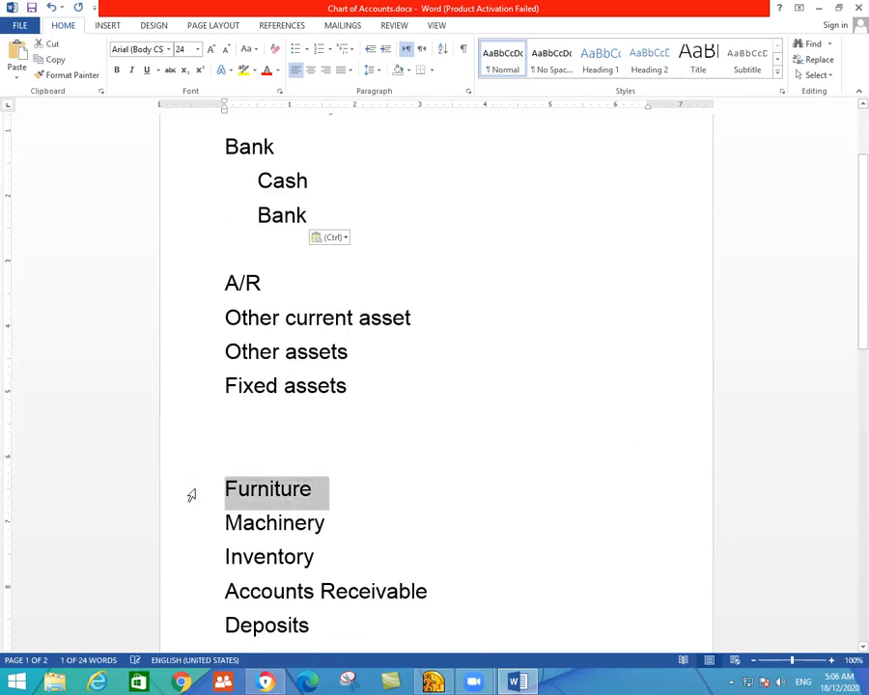
pyautogui.press('Delete')
pyautogui.scroll(-1, 319, 492)
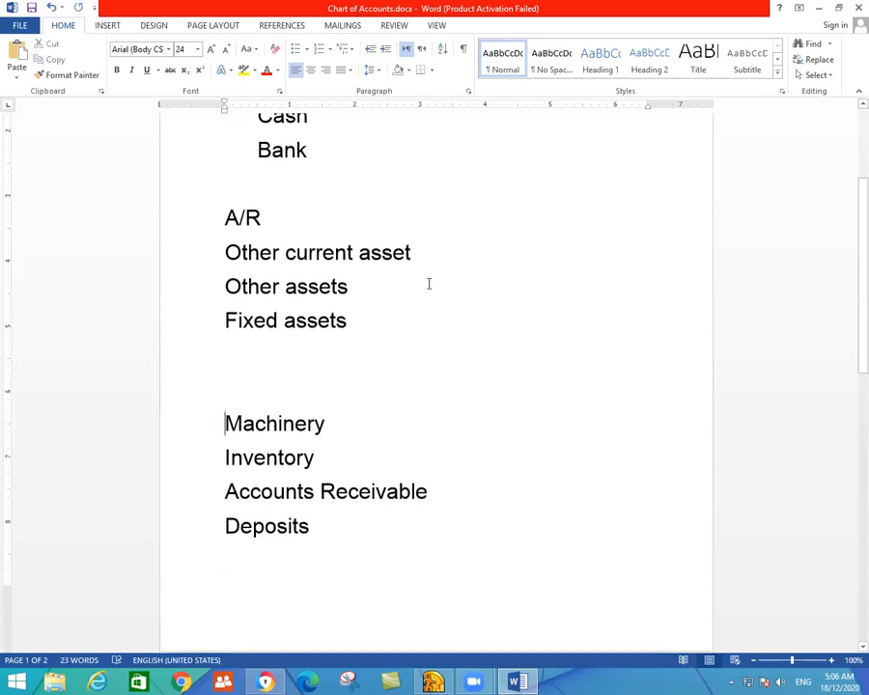
pyautogui.click(360, 321)
pyautogui.press('Return')
pyautogui.press('Tab')
pyautogui.hotkey('ctrl', 'v')
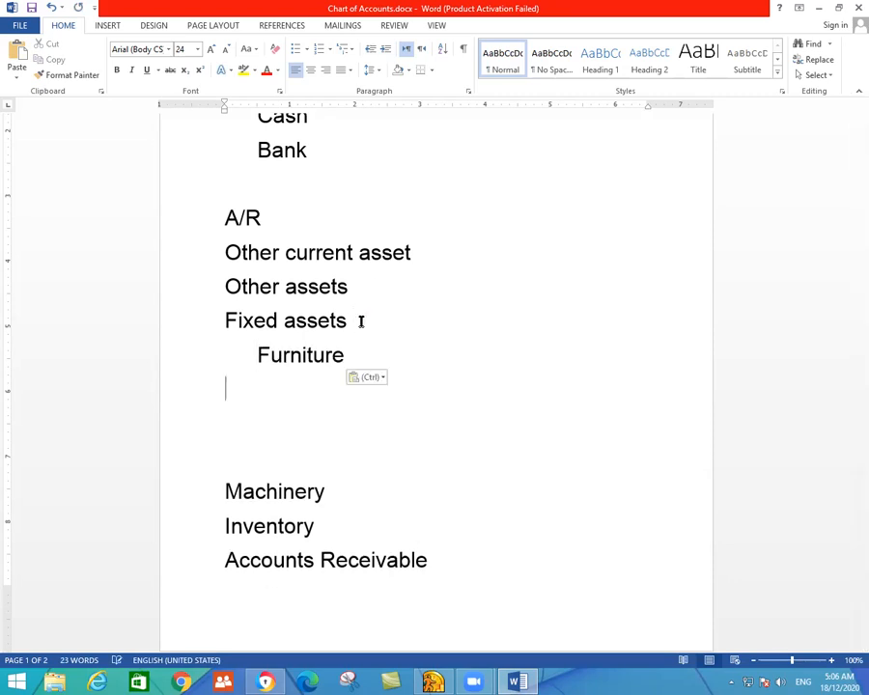
# - Move Machinery from the account list to an indented line below Furniture under Fixed assets
pyautogui.moveTo(336, 496); pyautogui.dragTo(219, 485)
pyautogui.hotkey('ctrl', 'c')
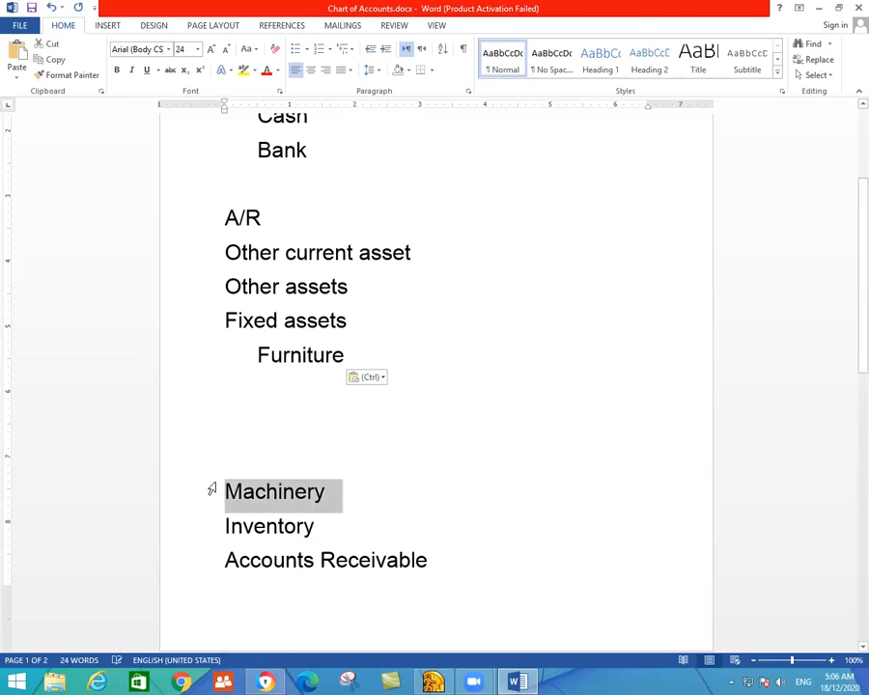
pyautogui.press('Delete')
pyautogui.click(355, 321)
pyautogui.click(354, 354)
pyautogui.press('Return')
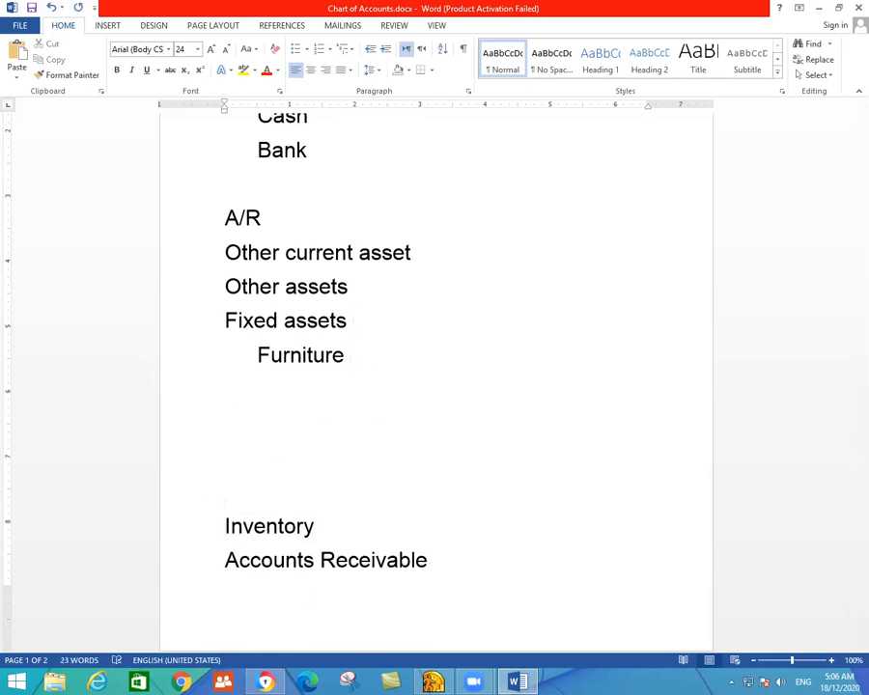
pyautogui.hotkey('ctrl', 'v')
# - Move Inventory from the account list to an indented line directly below Other current asset
pyautogui.scroll(-1, 351, 456)
pyautogui.click(328, 464)
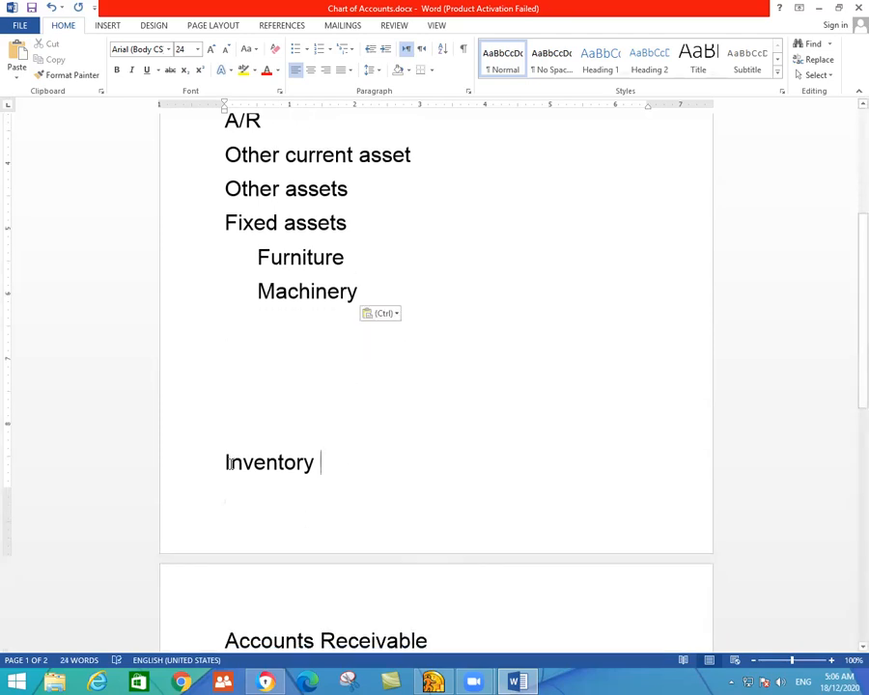
pyautogui.click(193, 466)
pyautogui.hotkey('ctrl', 'c')
pyautogui.press('Delete')
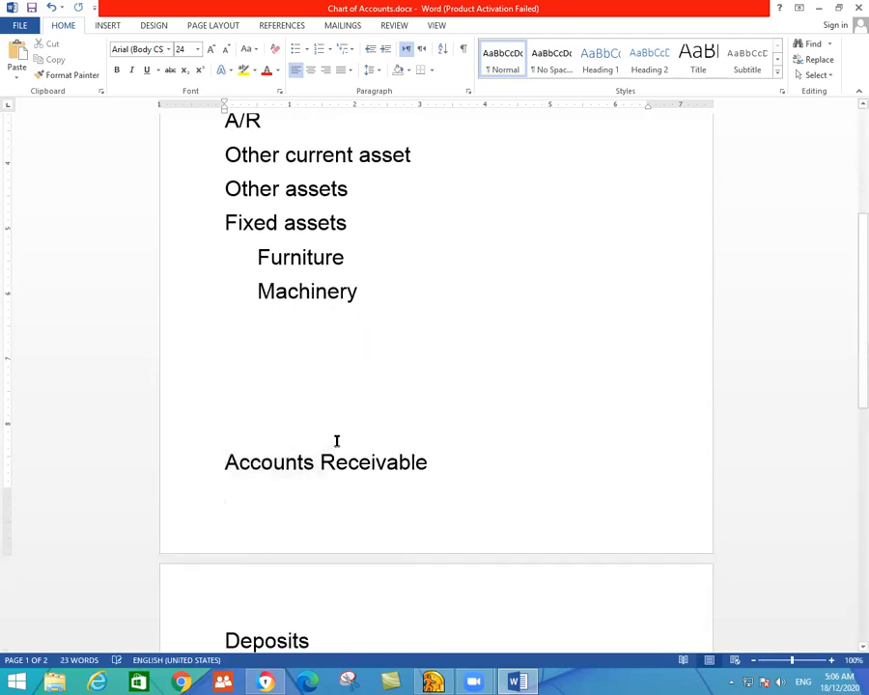
pyautogui.scroll(2, 338, 436)
pyautogui.scroll(1, 336, 401)
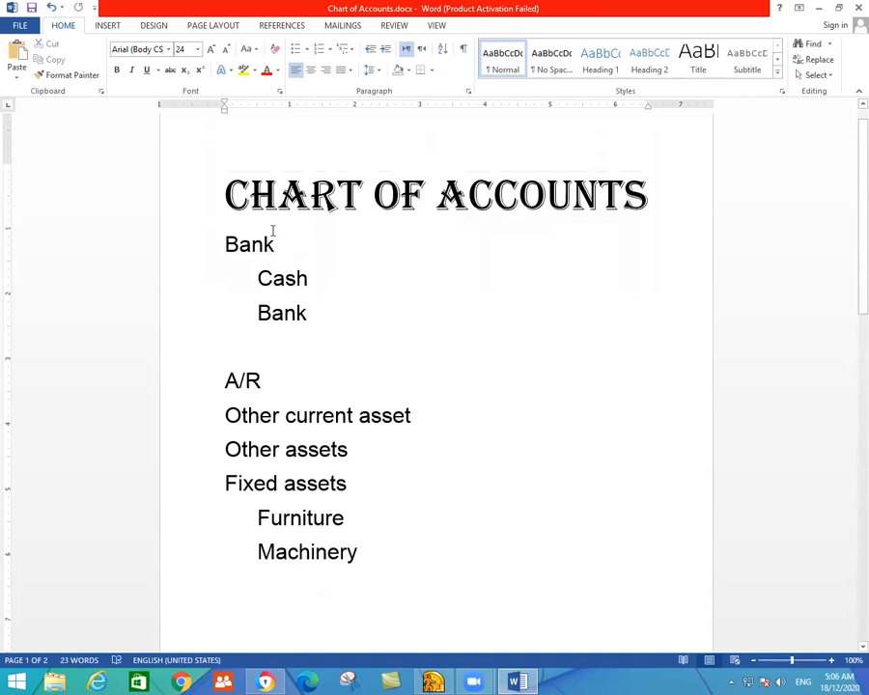
pyautogui.click(435, 417)
pyautogui.press('Return')
pyautogui.press('Tab')
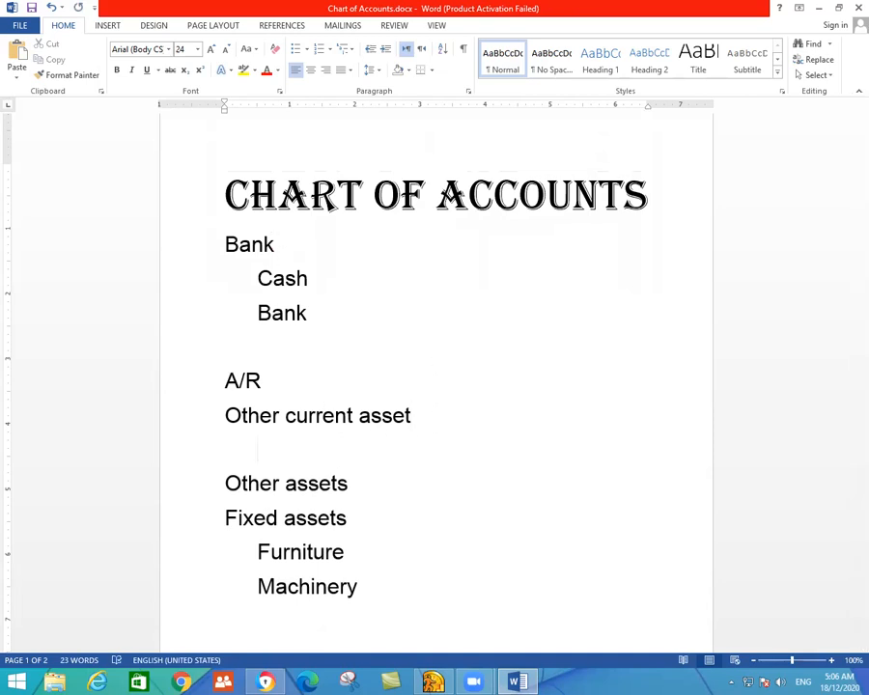
pyautogui.hotkey('ctrl', 'v')
# - Move Accounts Receivable to an indented line below A/R, leaving no blank line before Other current asset
pyautogui.scroll(-3, 398, 402)
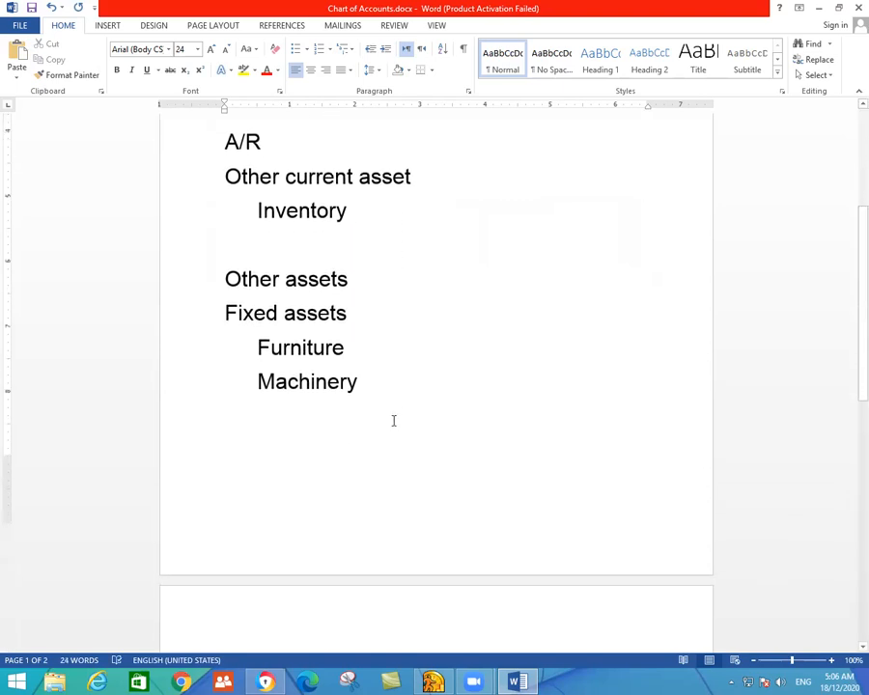
pyautogui.scroll(-3, 393, 421)
pyautogui.moveTo(430, 475); pyautogui.dragTo(232, 481)
pyautogui.hotkey('ctrl', 'c')
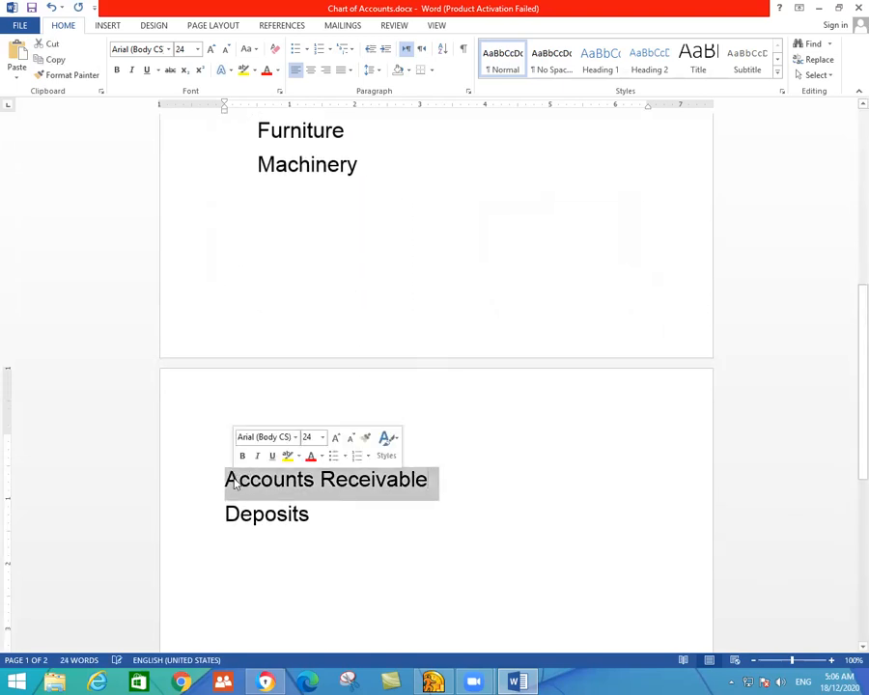
pyautogui.press('Delete')
pyautogui.scroll(4, 342, 344)
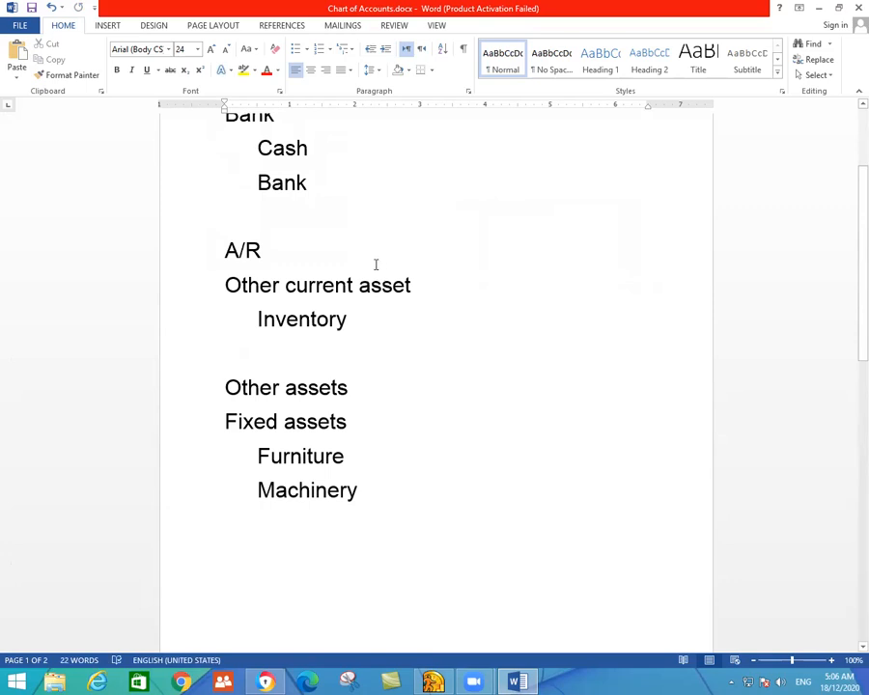
pyautogui.click(297, 259)
pyautogui.press('Return')
pyautogui.press('Tab')
pyautogui.hotkey('ctrl', 'v')
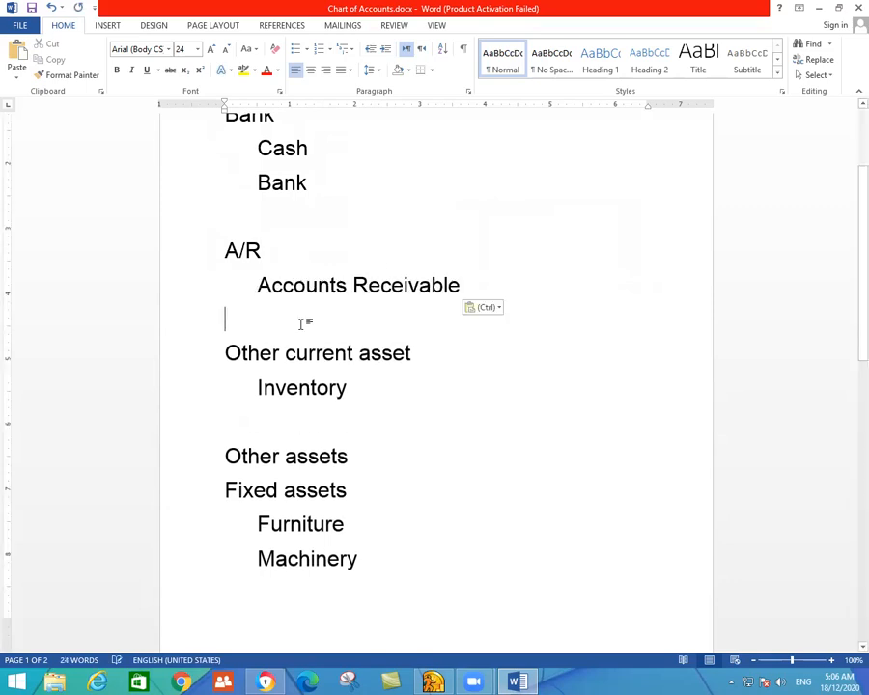
pyautogui.press('BackSpace')
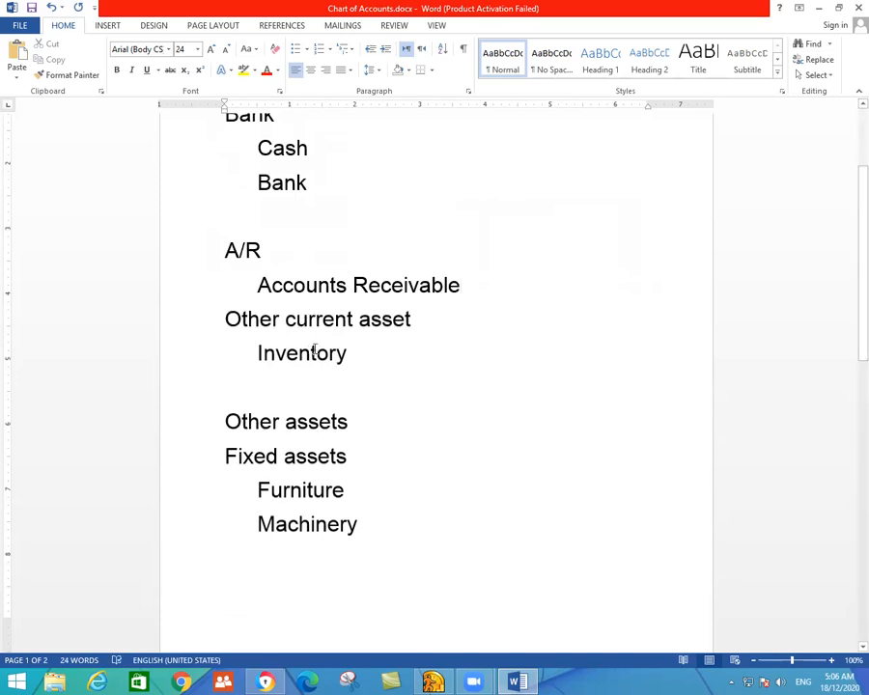
# - Move Deposits from the second page to an indented line directly below Other assets
pyautogui.scroll(-5, 328, 386)
pyautogui.moveTo(315, 417); pyautogui.dragTo(277, 417)
pyautogui.hotkey('ctrl', 'x')
pyautogui.scroll(3, 316, 404)
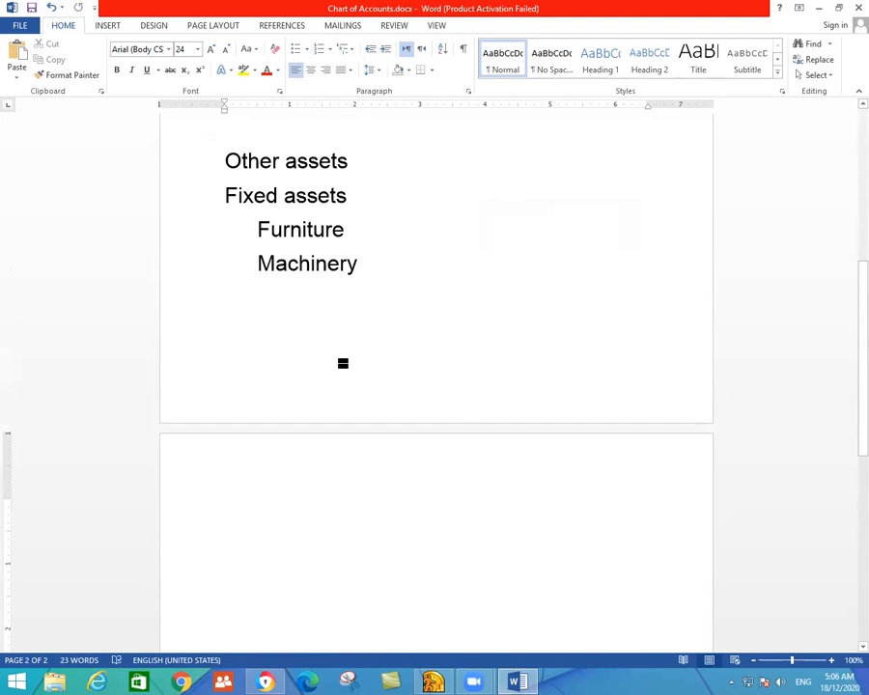
pyautogui.scroll(-5, 343, 364)
pyautogui.scroll(5, 340, 371)
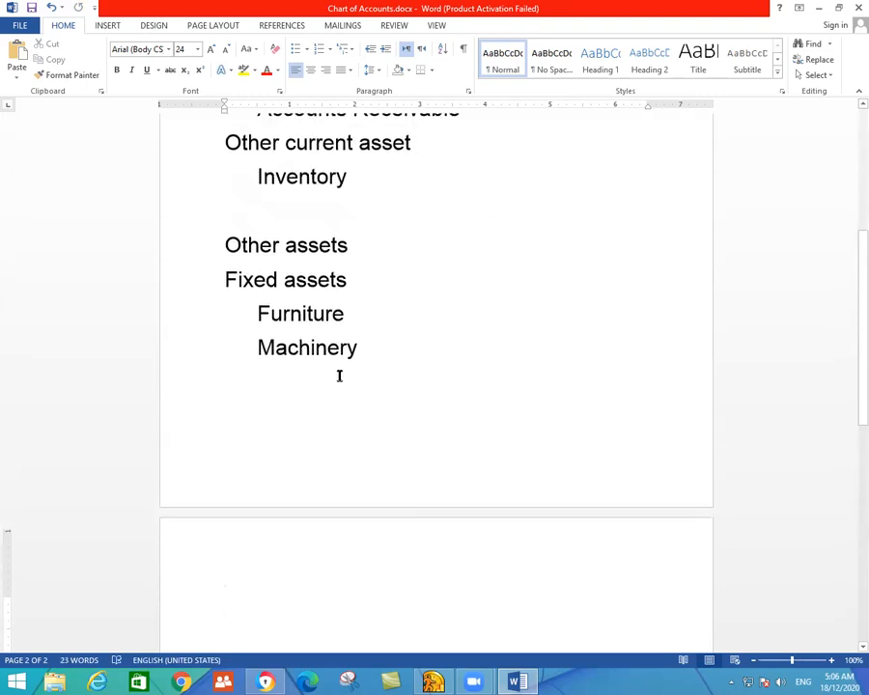
pyautogui.click(356, 328)
pyautogui.press('Return')
pyautogui.press('Tab')
pyautogui.press('Tab')
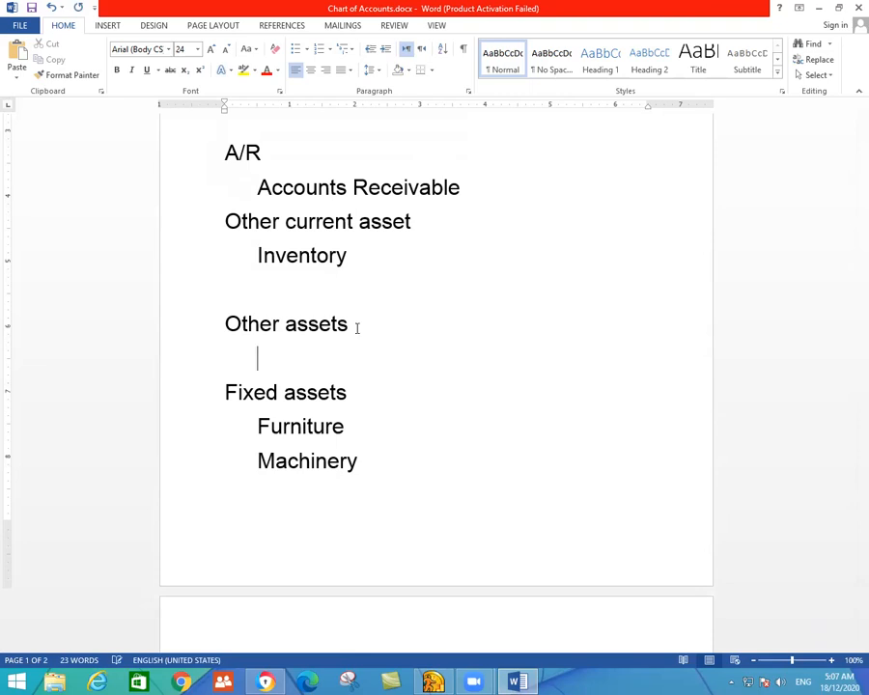
pyautogui.hotkey('ctrl', 'v')
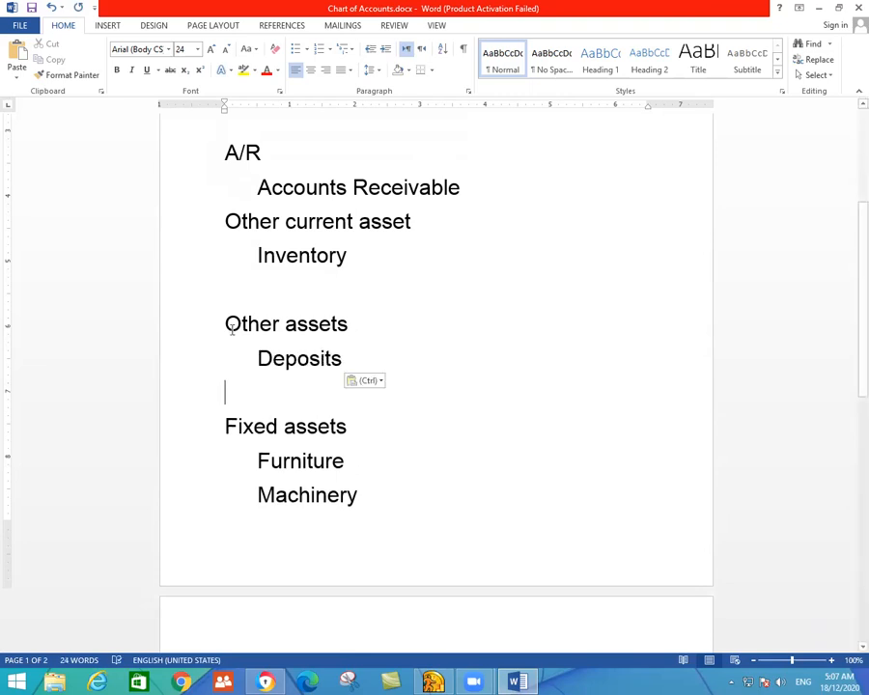
# - Remove the blank line below Deposits and the one above Other assets
pyautogui.press('BackSpace')
pyautogui.click(224, 321)
pyautogui.press('BackSpace')
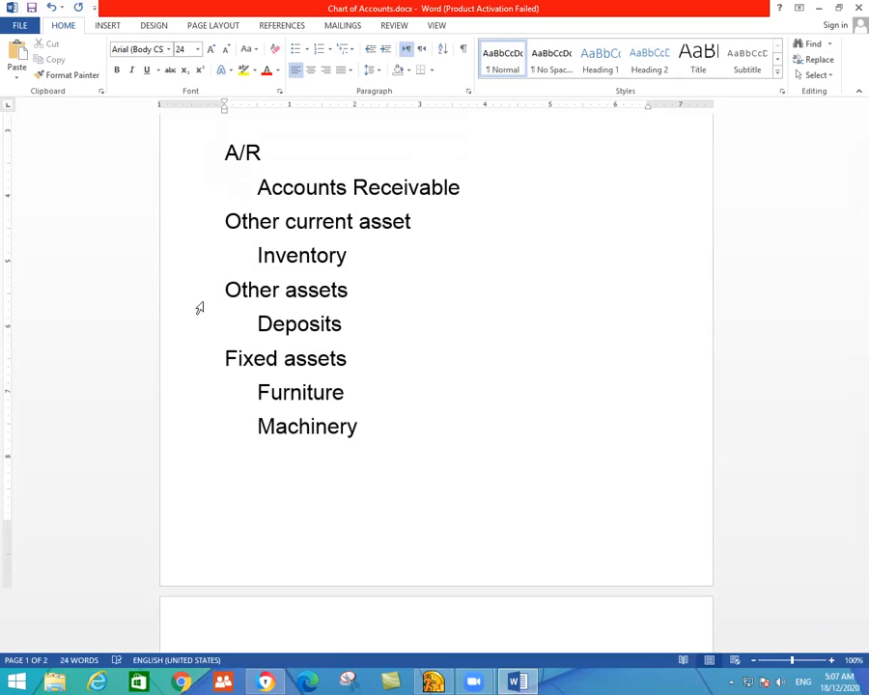
# - Remove the blank line above A/R so it directly follows the Bank group
pyautogui.scroll(3, 199, 308)
pyautogui.click(224, 315)
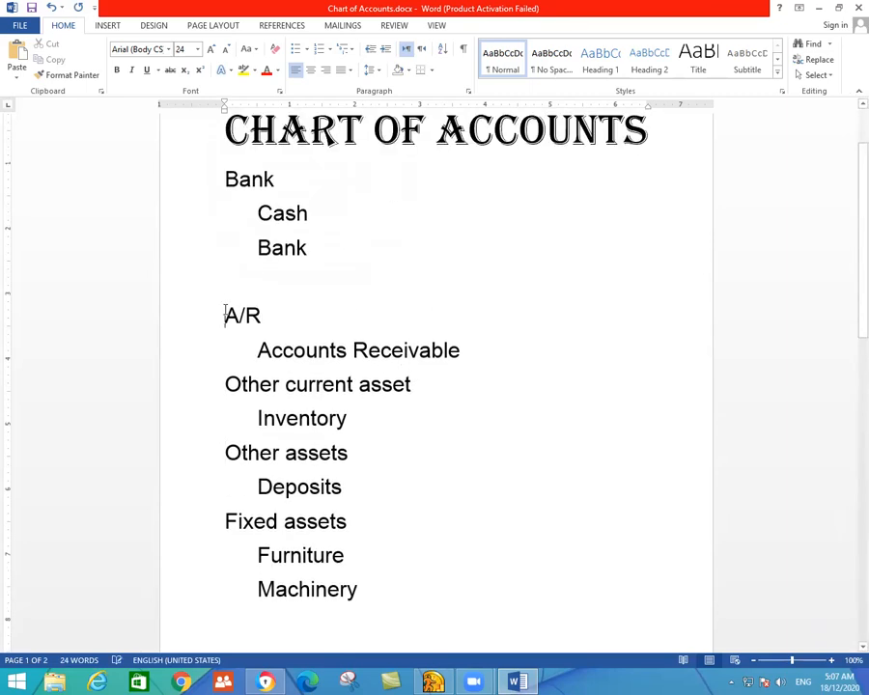
pyautogui.press('BackSpace')
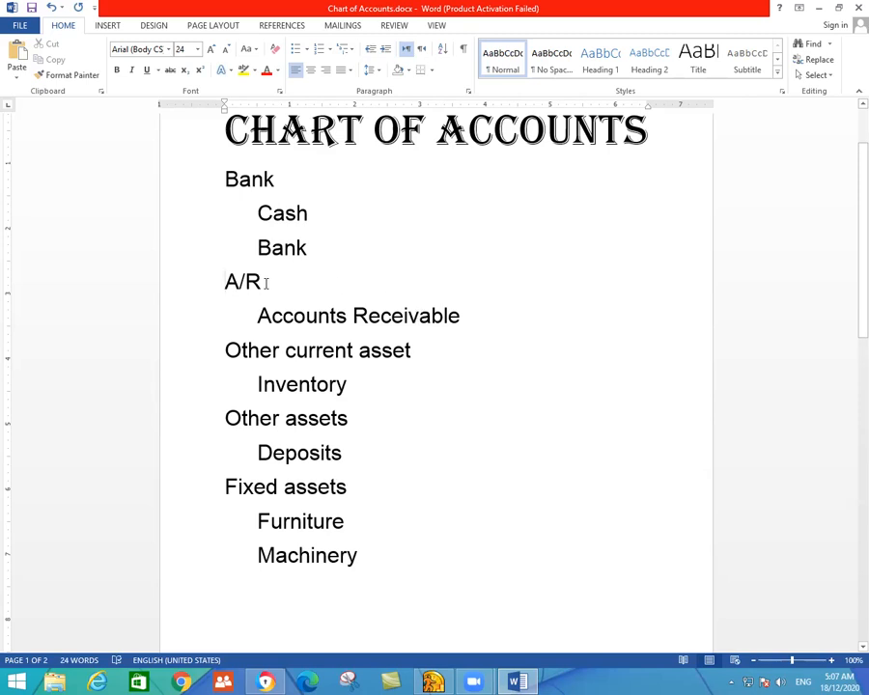
pyautogui.tripleClick(230, 282)
pyautogui.click(234, 176)
pyautogui.click(216, 176)
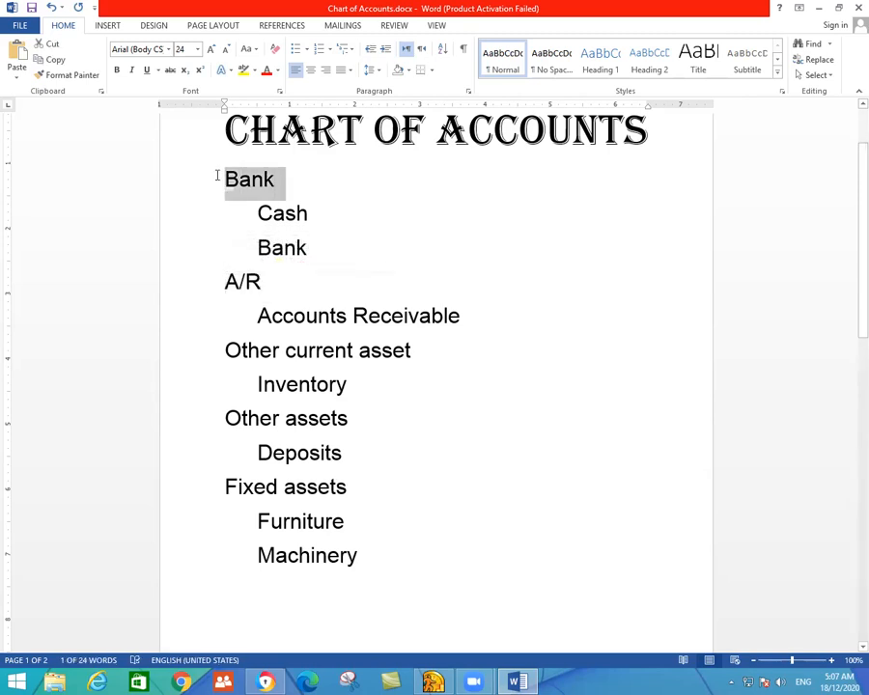
pyautogui.moveTo(378, 382); pyautogui.dragTo(231, 354)
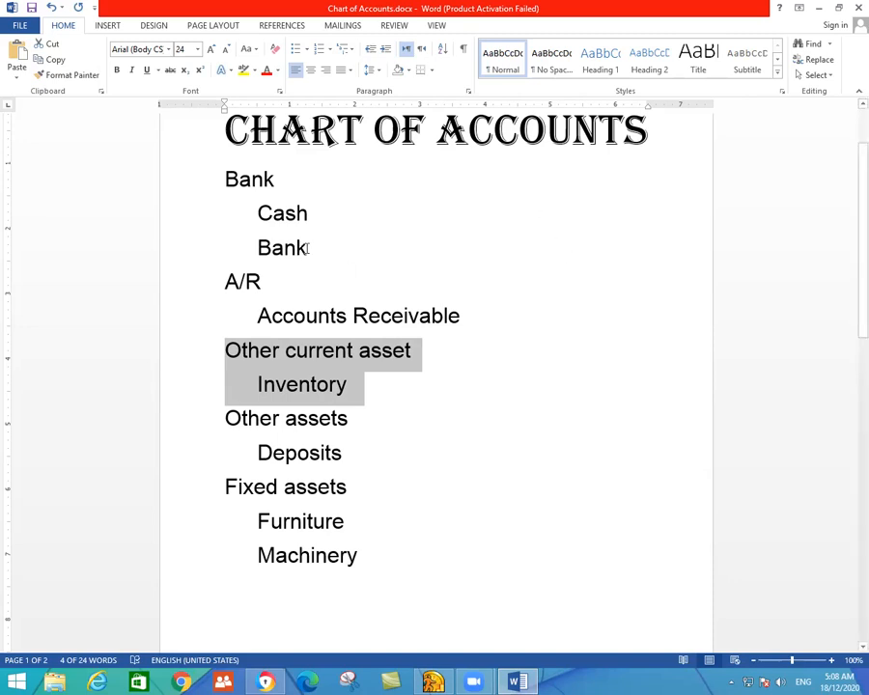
# - Highlight the Bank and A/R headings together with their indented accounts in yellow
pyautogui.moveTo(307, 248); pyautogui.dragTo(216, 171)
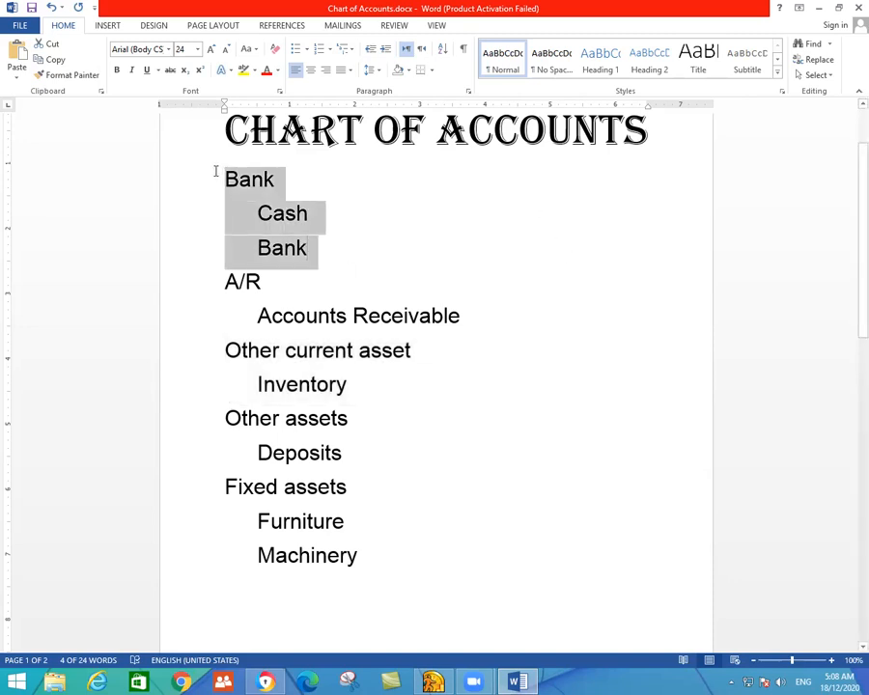
pyautogui.click(243, 70)
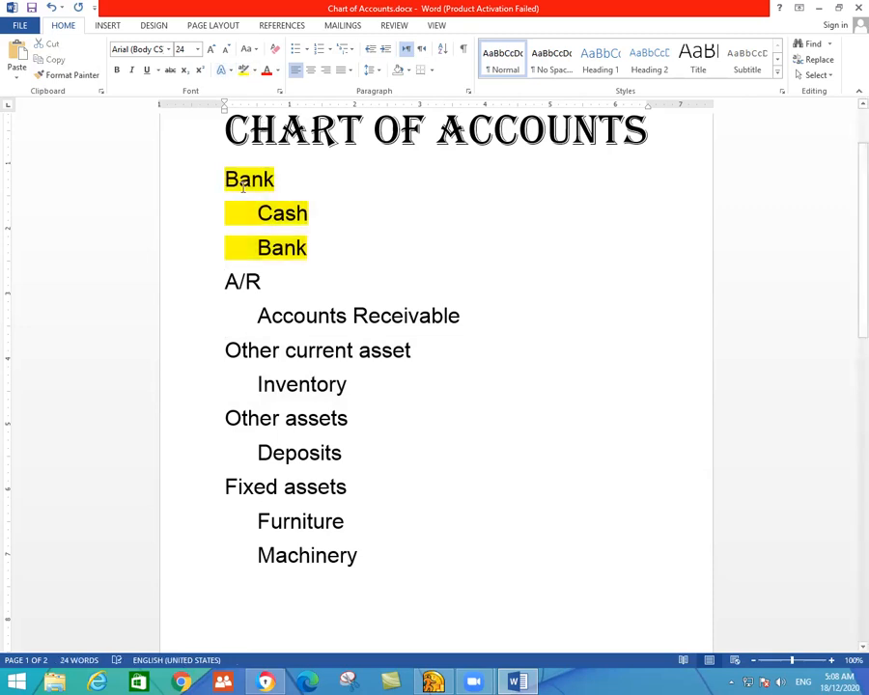
pyautogui.moveTo(461, 316); pyautogui.dragTo(213, 292)
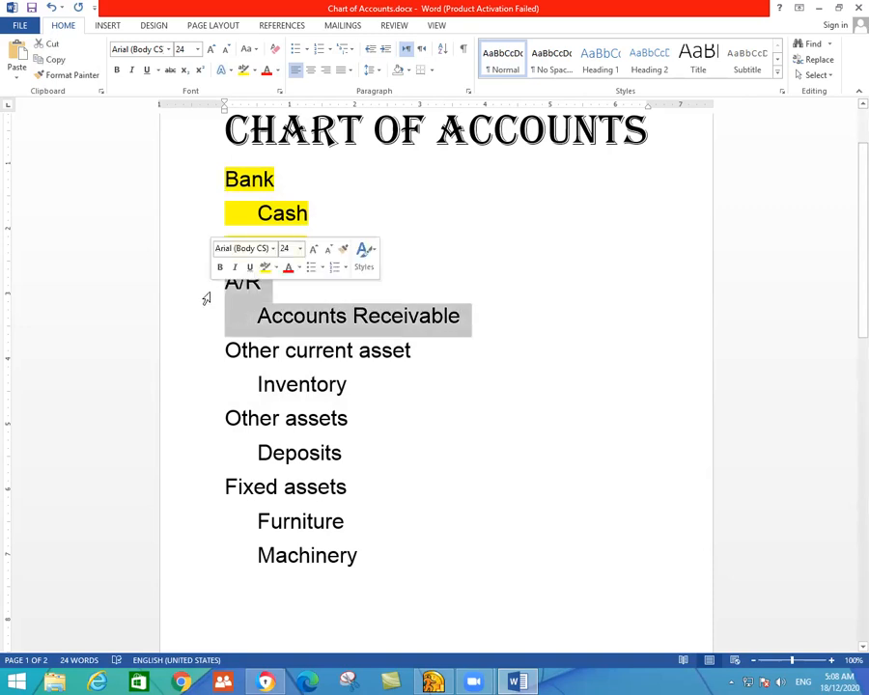
pyautogui.hotkey('ctrl', 'alt', 'h')
pyautogui.click(332, 283)
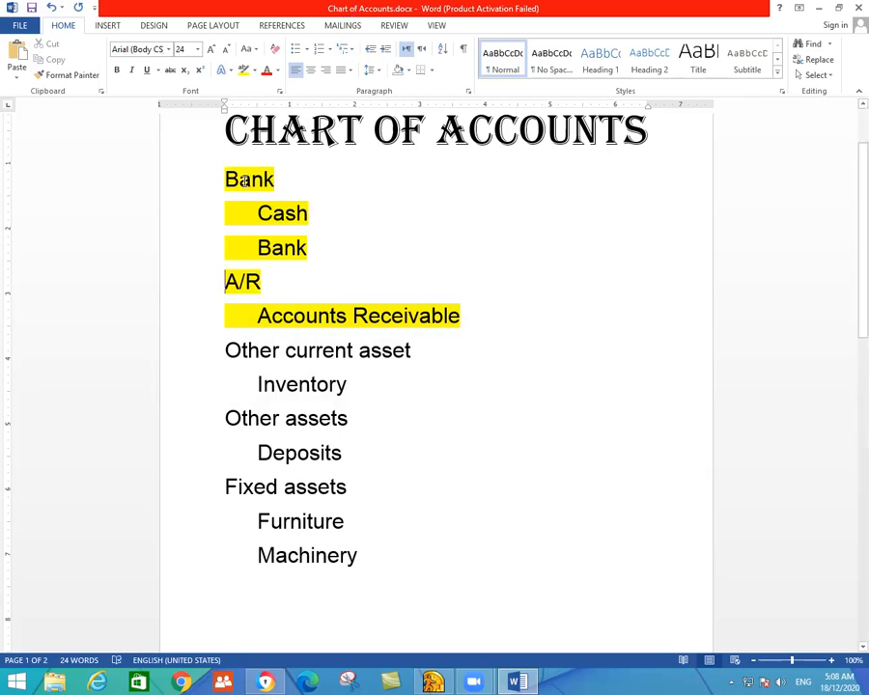
pyautogui.click(372, 387)
pyautogui.moveTo(372, 386); pyautogui.dragTo(221, 360)
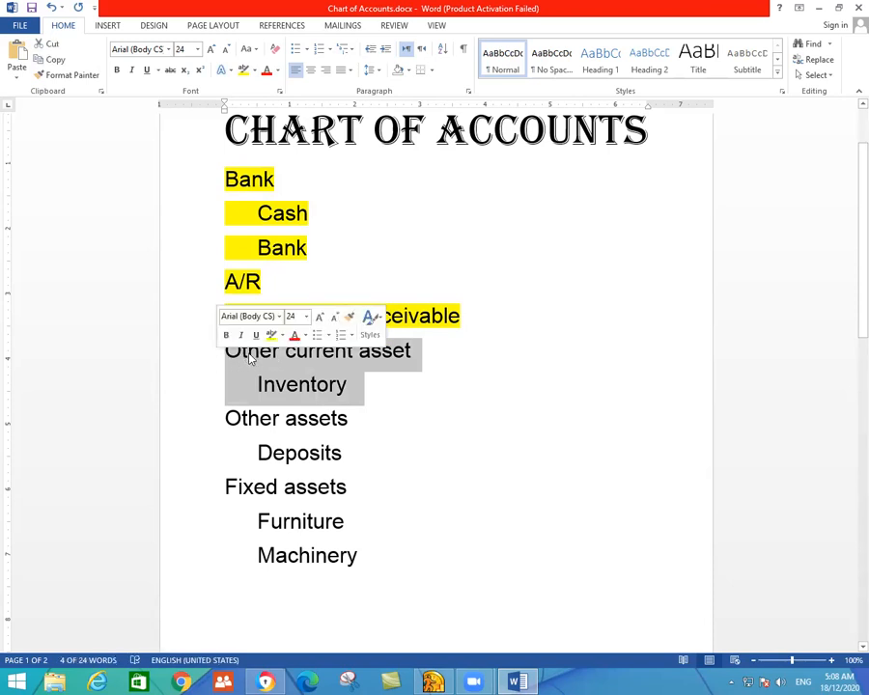
pyautogui.moveTo(274, 359); pyautogui.dragTo(229, 357)
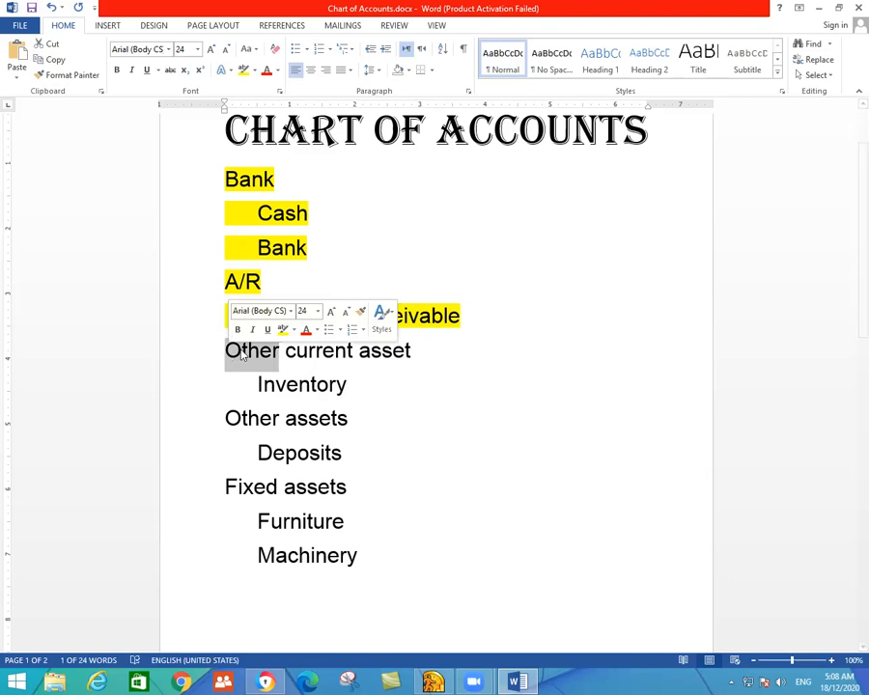
pyautogui.scroll(-1, 413, 386)
pyautogui.scroll(2, 415, 387)
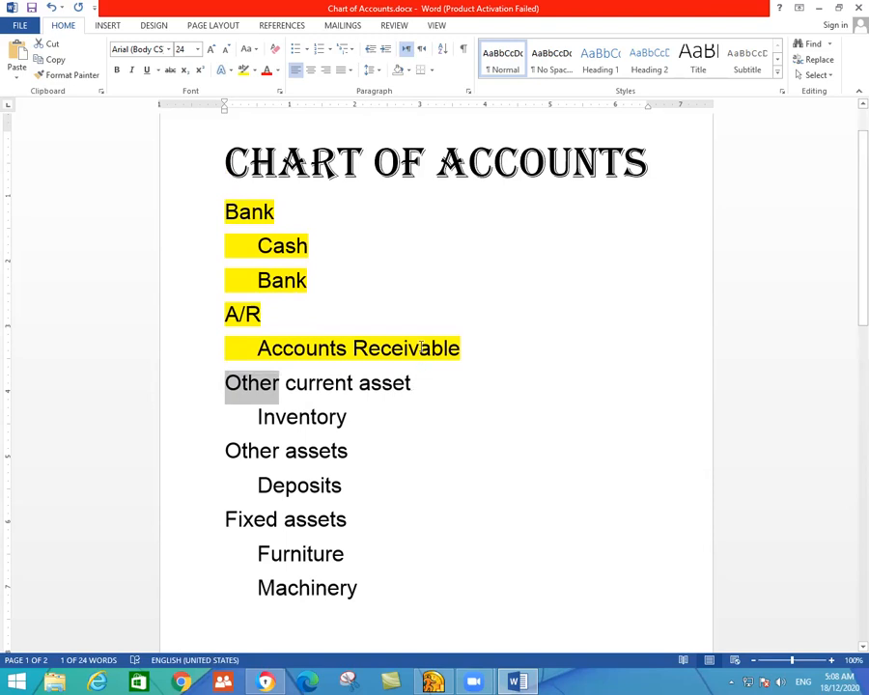
# - Switch to QuickBooks, review the GCMS Peshawar company's Chart of Accounts, and close the list
pyautogui.click(514, 124)
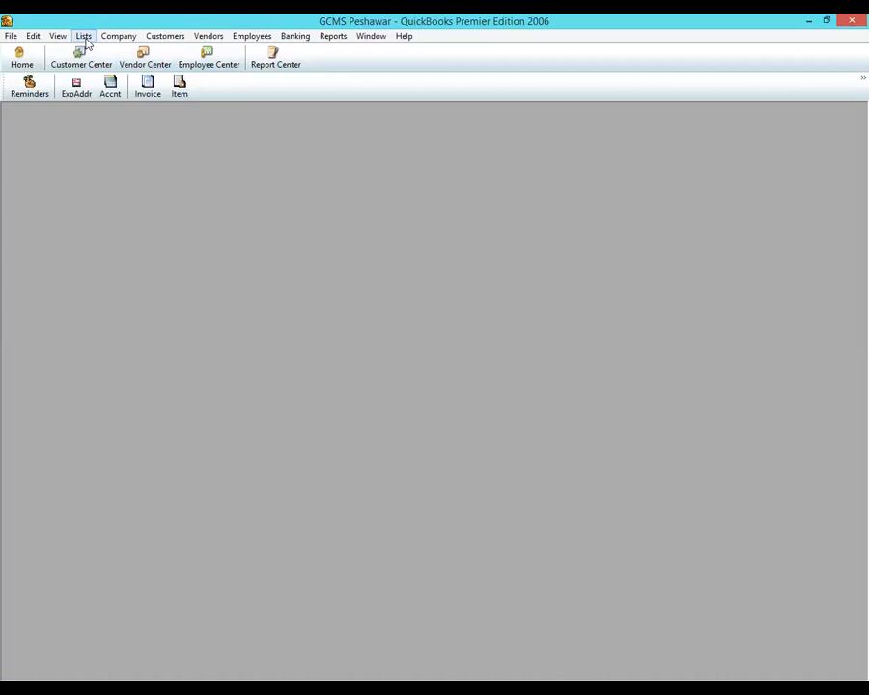
pyautogui.click(85, 37)
pyautogui.click(89, 51)
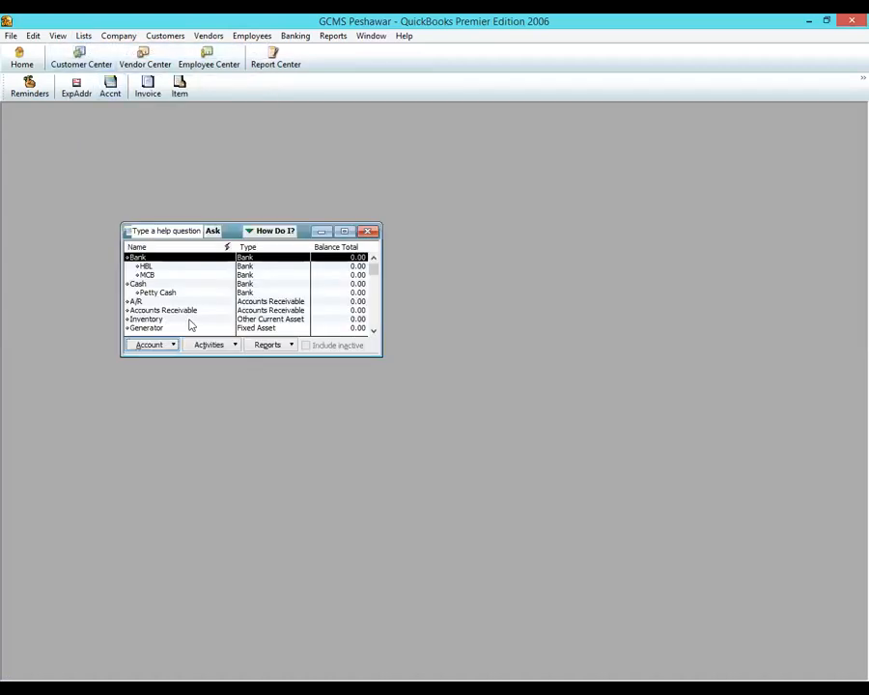
pyautogui.scroll(-5, 150, 311)
pyautogui.scroll(5, 154, 309)
pyautogui.click(367, 231)
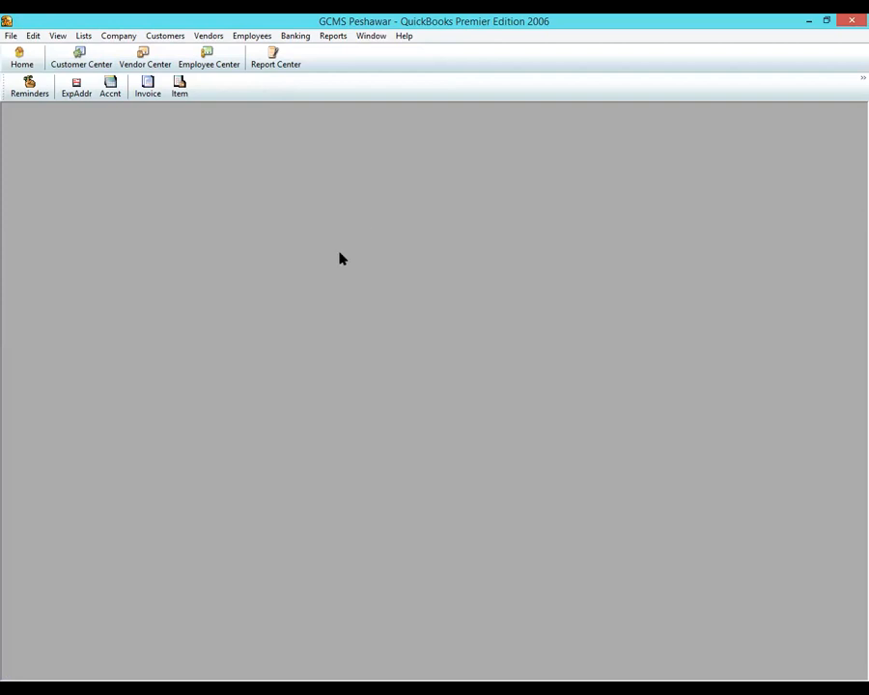
# - Open the company file Aptech Institute of IT Peshawar.QBW and display its Chart of Accounts
pyautogui.click(9, 36)
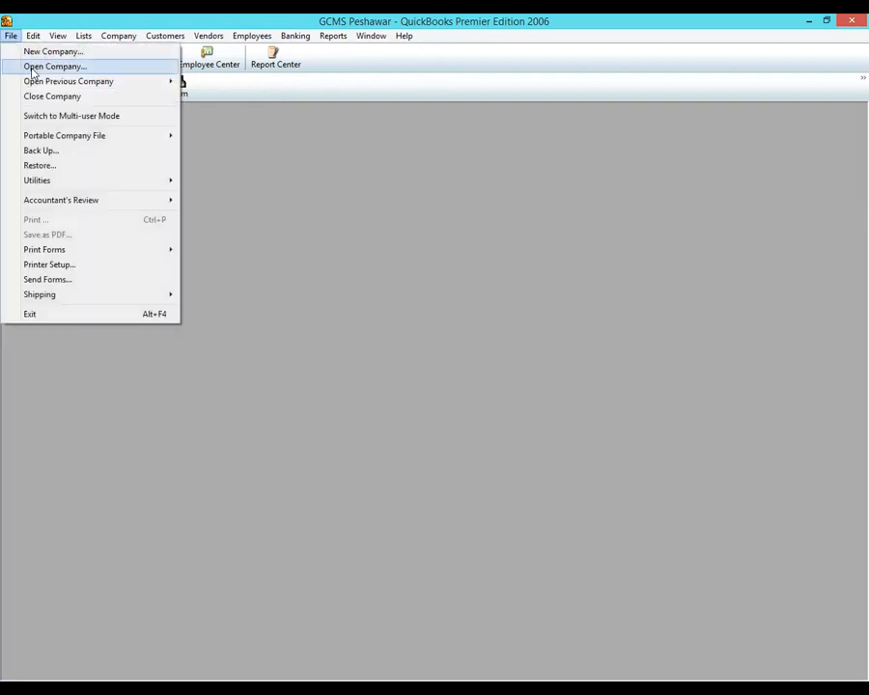
pyautogui.click(34, 67)
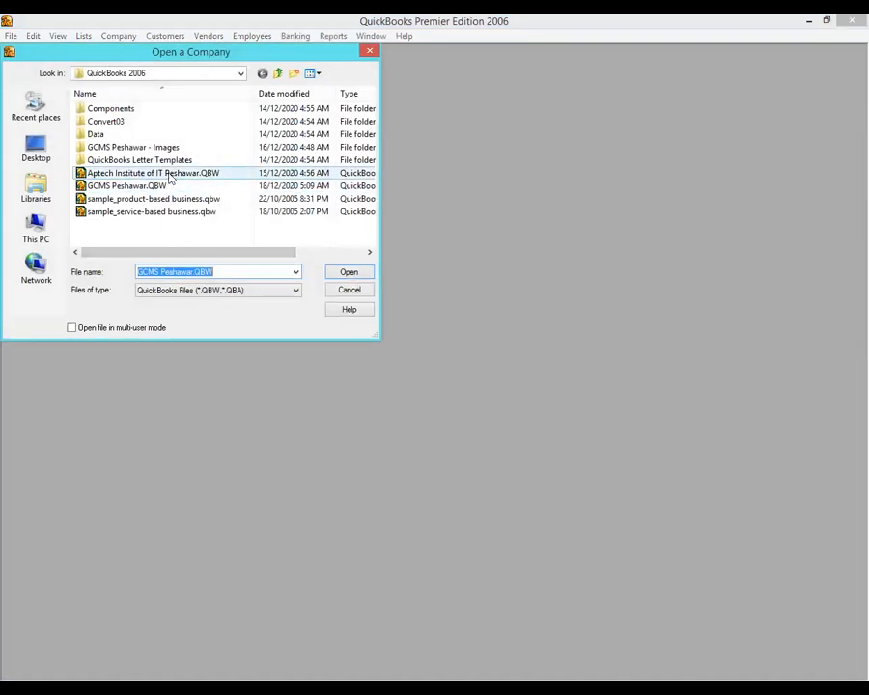
pyautogui.doubleClick(170, 173)
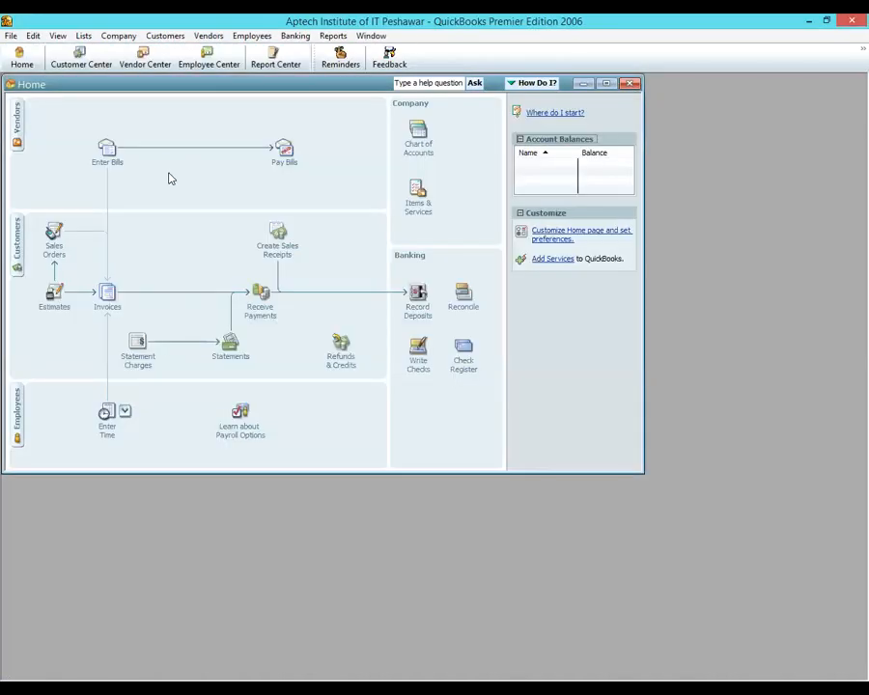
pyautogui.click(675, 208)
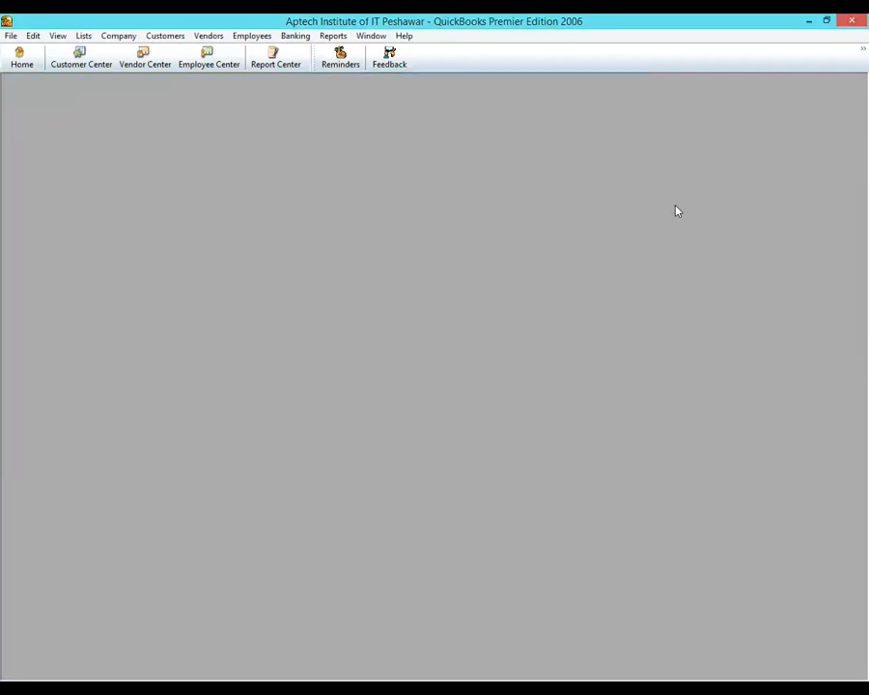
pyautogui.click(82, 37)
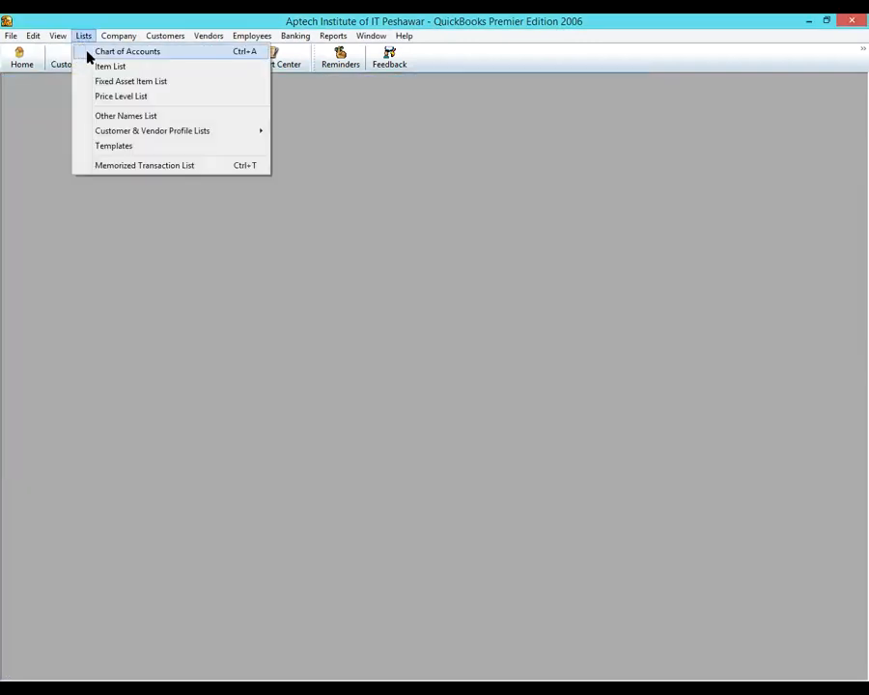
pyautogui.click(87, 51)
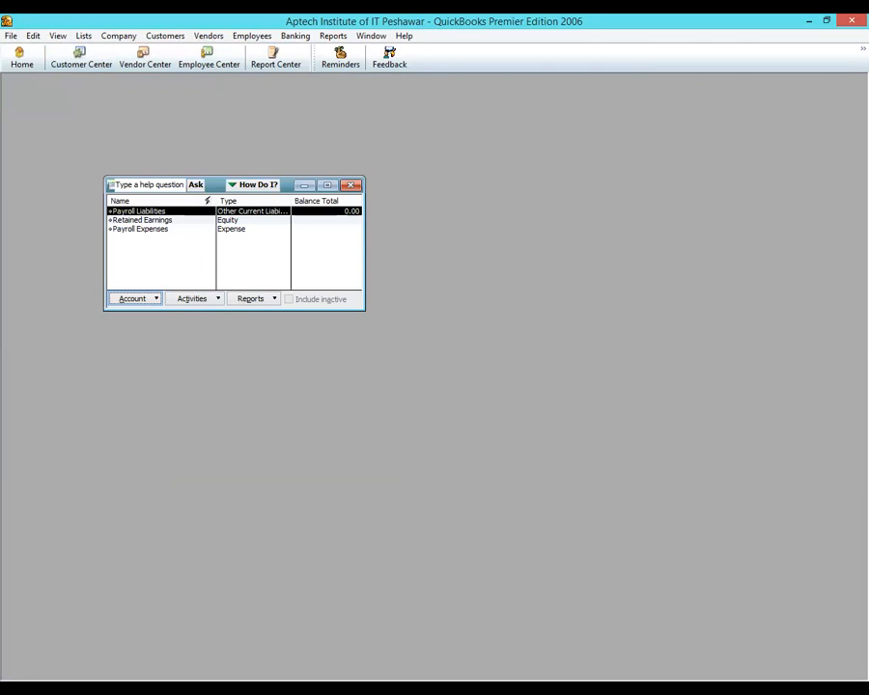
# - Create a new account of type Bank named Cash
pyautogui.hotkey('ctrl', 'n')
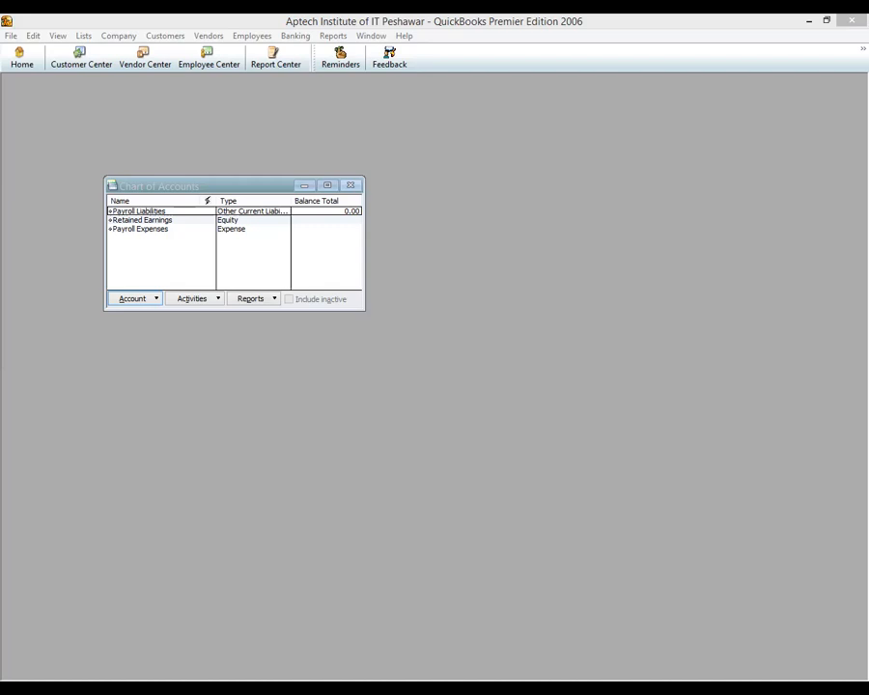
pyautogui.click(185, 329)
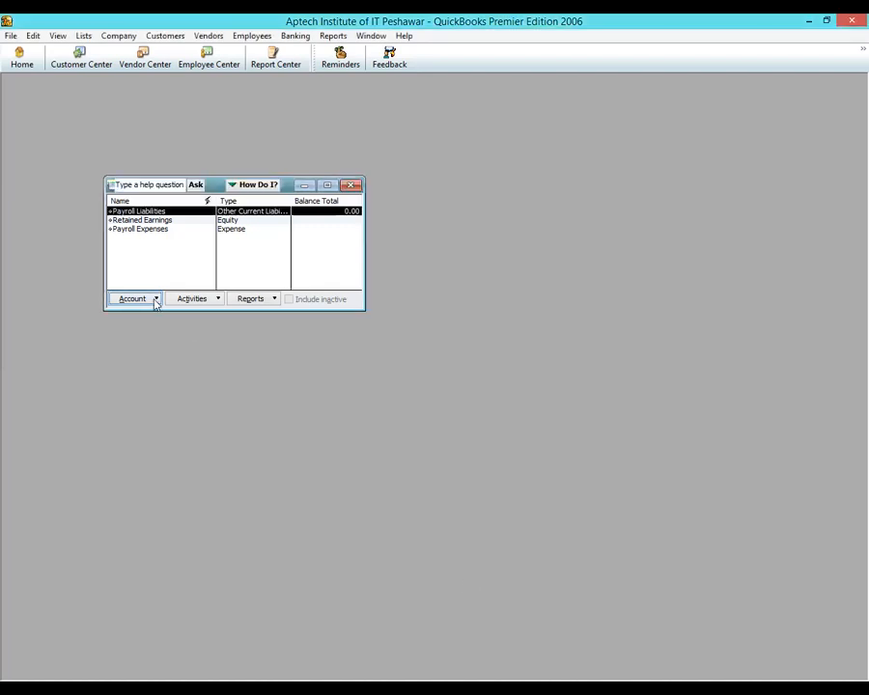
pyautogui.click(154, 300)
pyautogui.click(154, 314)
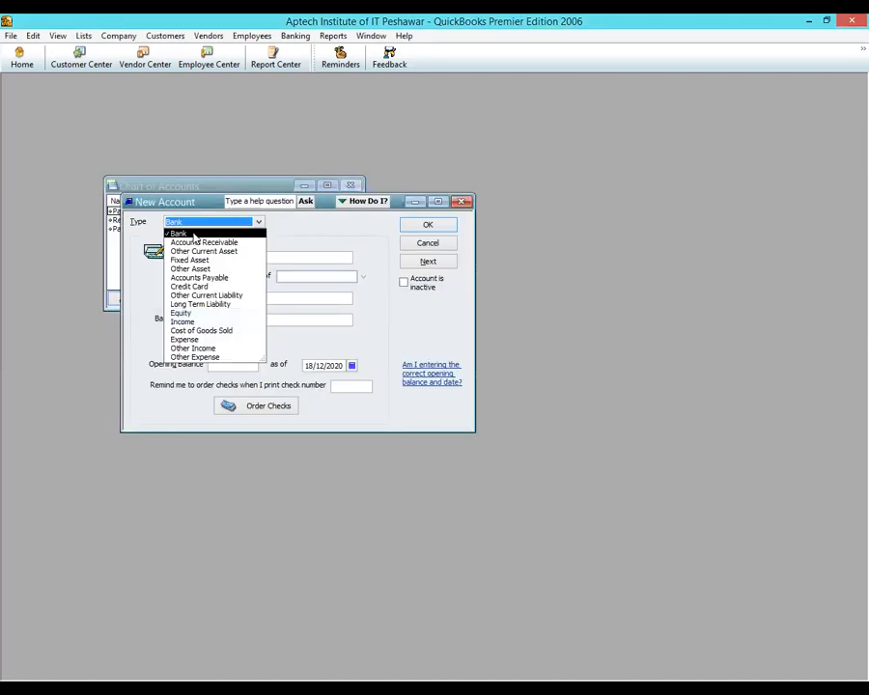
pyautogui.click(131, 222)
pyautogui.click(221, 256)
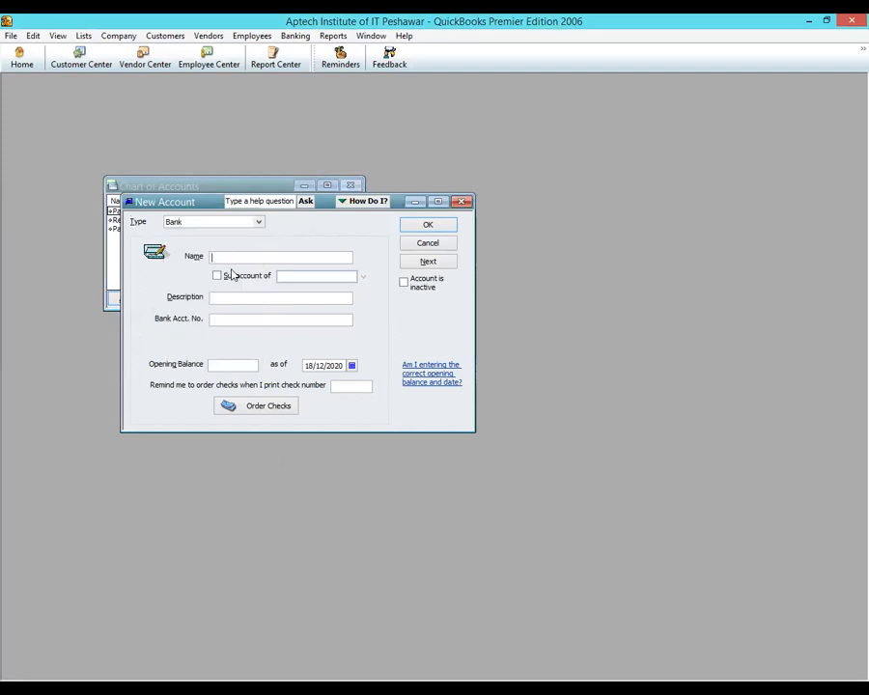
pyautogui.write('Cash')
pyautogui.moveTo(189, 208); pyautogui.dragTo(189, 212)
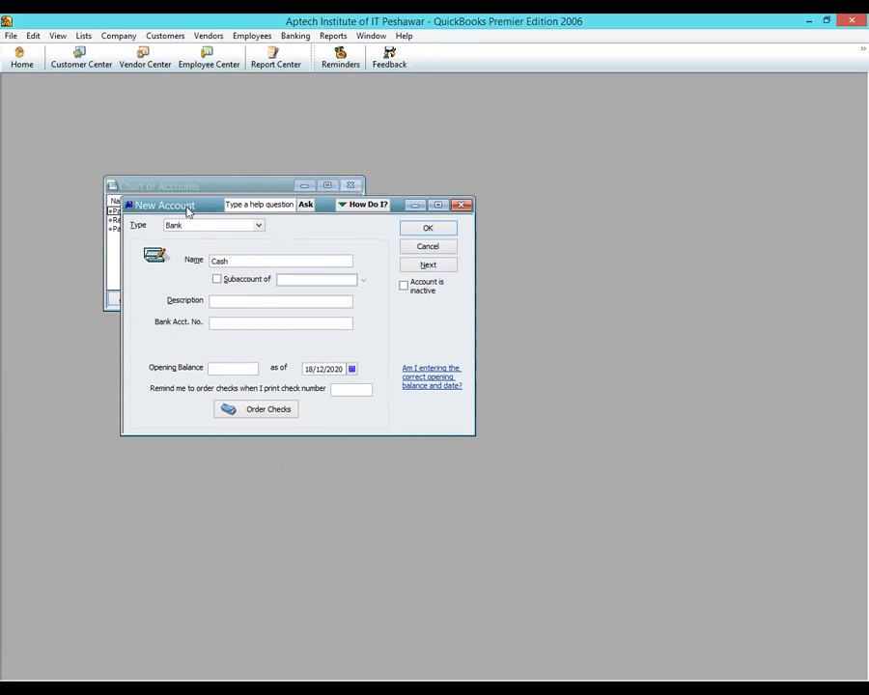
pyautogui.moveTo(188, 210); pyautogui.dragTo(191, 305)
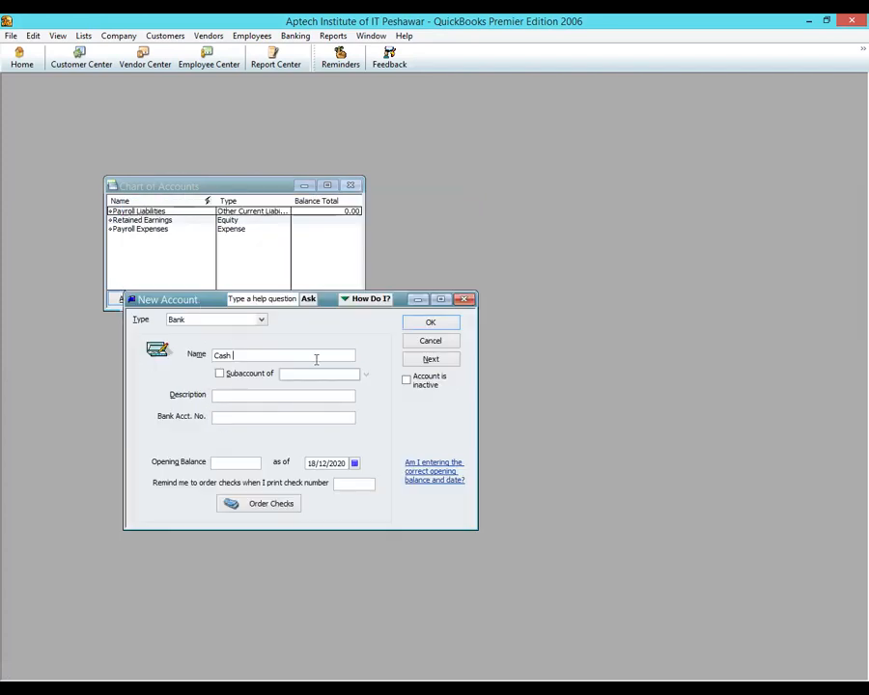
pyautogui.click(447, 324)
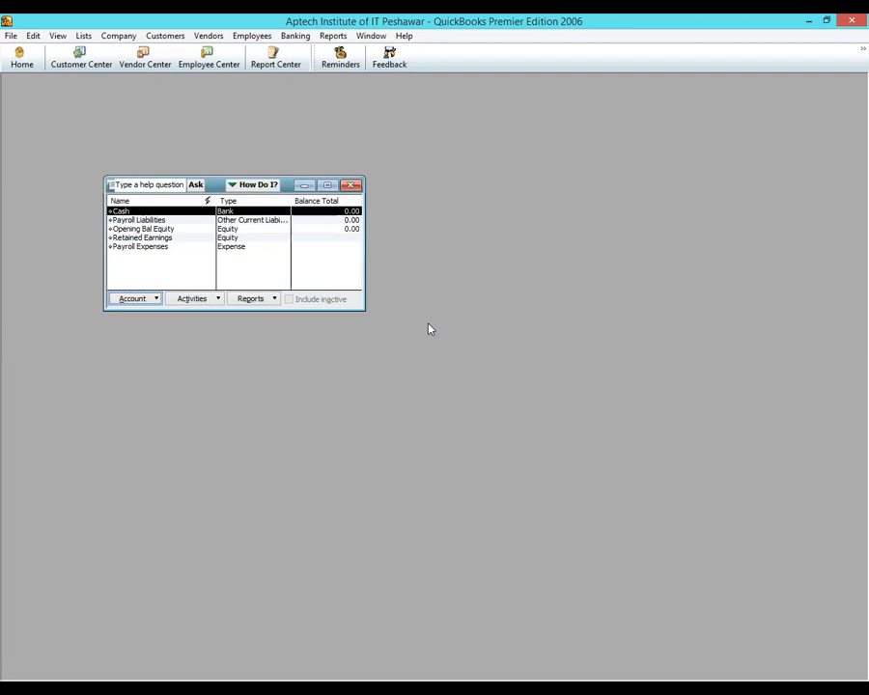
# - Create another account of type Bank named Bank, continuing to a further new account
pyautogui.click(141, 301)
pyautogui.click(150, 320)
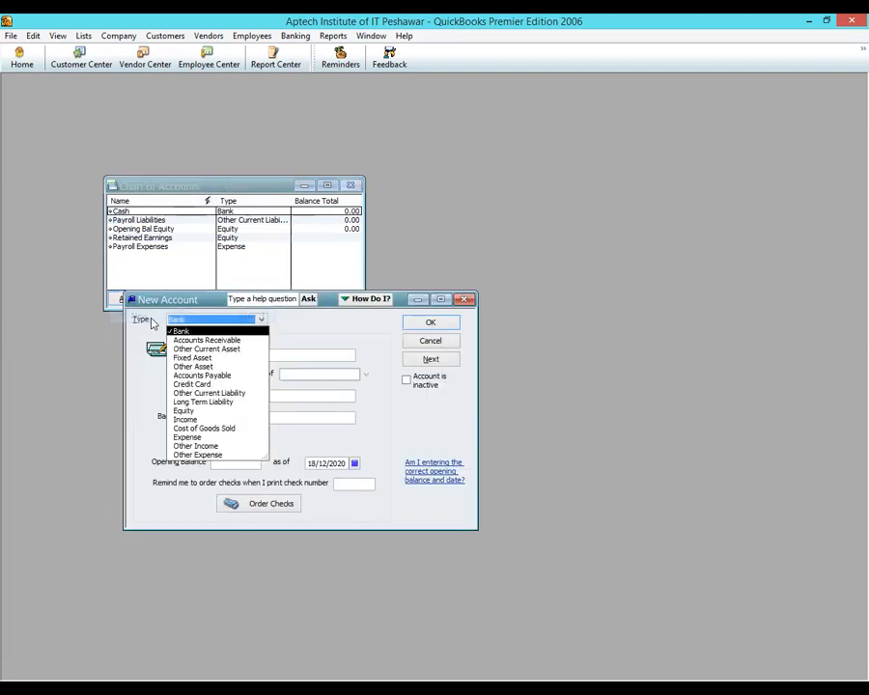
pyautogui.click(200, 331)
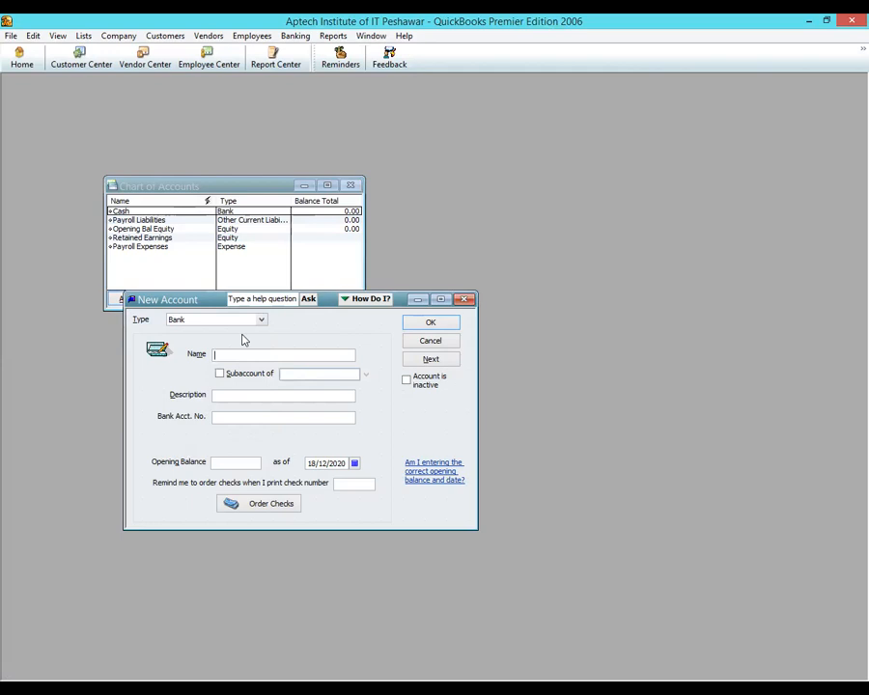
pyautogui.write('Bank')
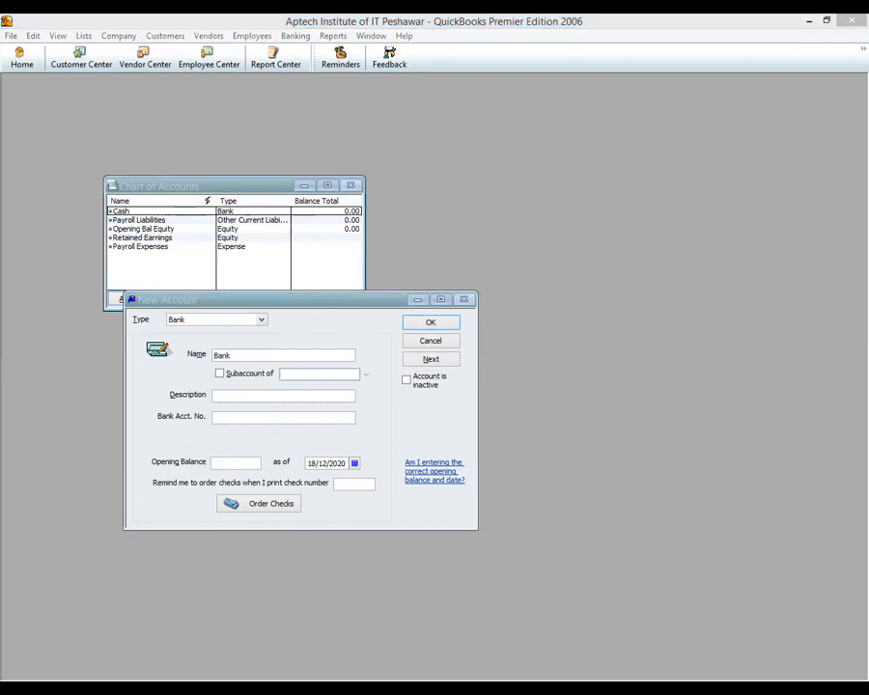
pyautogui.click(429, 357)
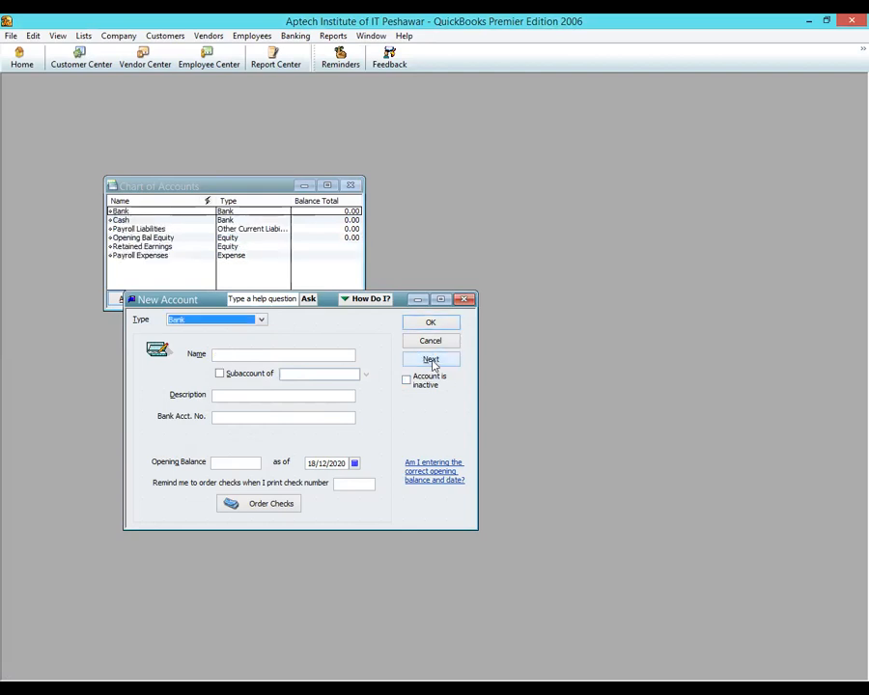
# - Create an account named Inventory of type Other Current Asset, continuing to a further new account
pyautogui.click(277, 355)
pyautogui.write('Inventory')
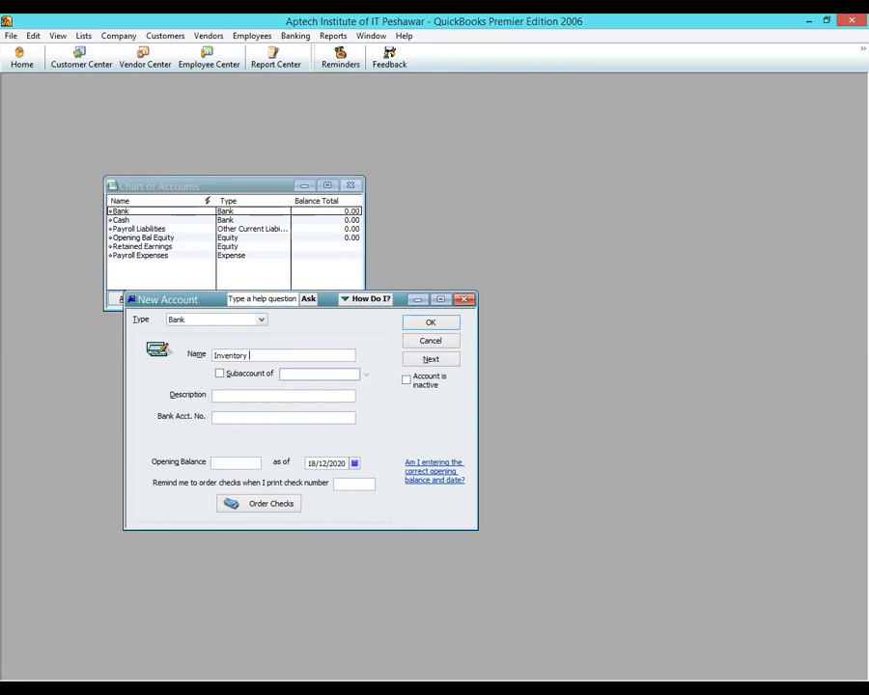
pyautogui.click(246, 321)
pyautogui.click(212, 349)
pyautogui.click(439, 357)
# - Create an account named A/R of type Accounts Receivable, continuing to a further new account
pyautogui.click(287, 357)
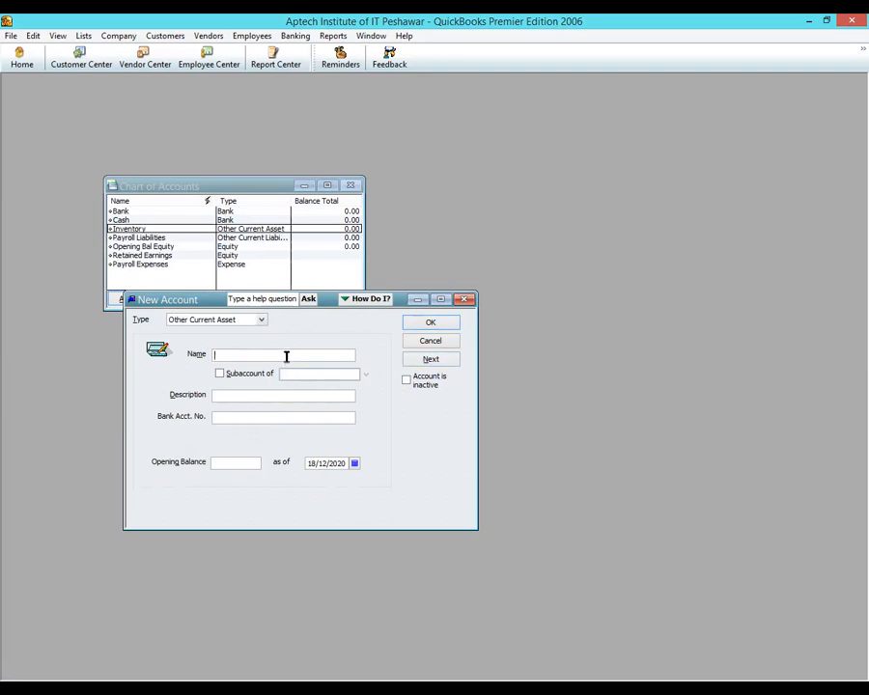
pyautogui.write('A/R')
pyautogui.click(243, 322)
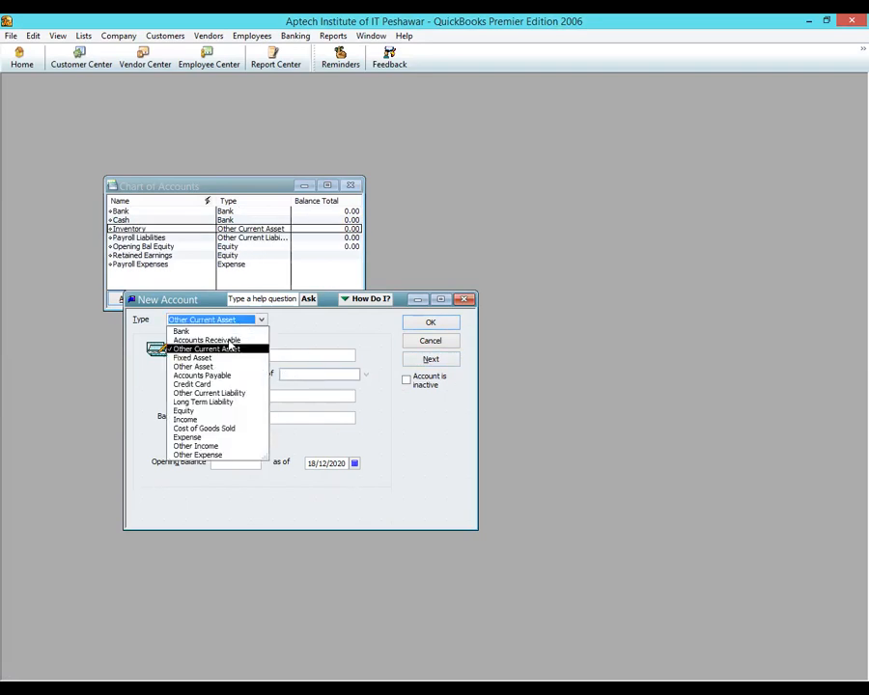
pyautogui.click(227, 342)
pyautogui.click(432, 361)
# - Create an account named Furniture of type Fixed Asset, continuing to a further new account
pyautogui.click(265, 355)
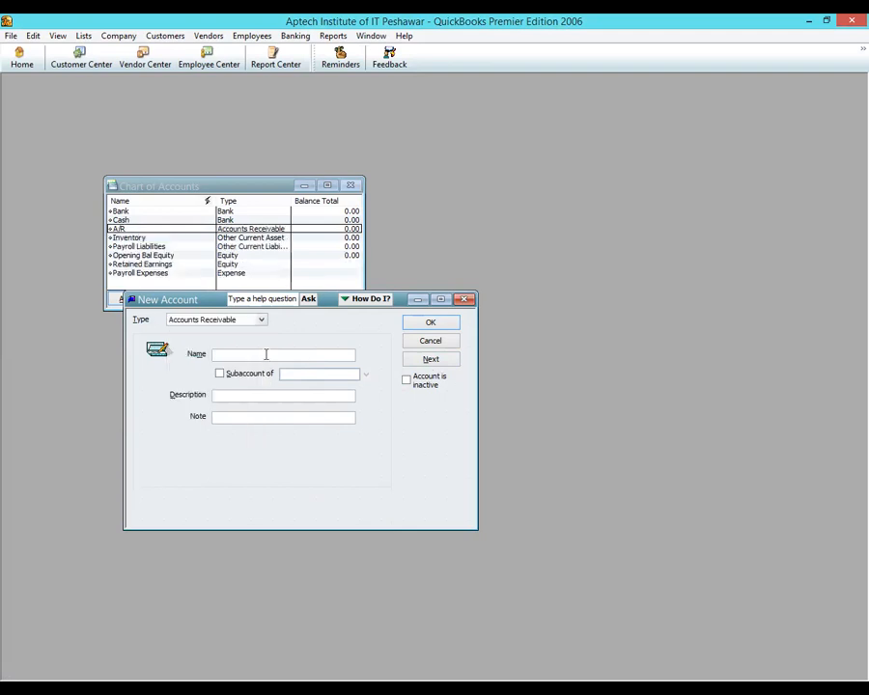
pyautogui.write('Furniture')
pyautogui.click(230, 319)
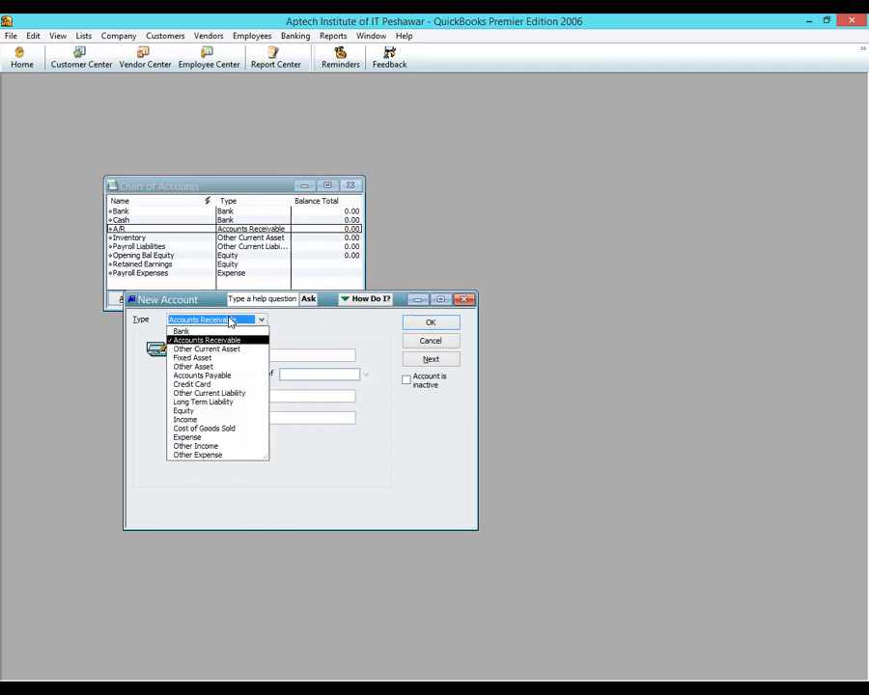
pyautogui.click(207, 349)
pyautogui.click(230, 320)
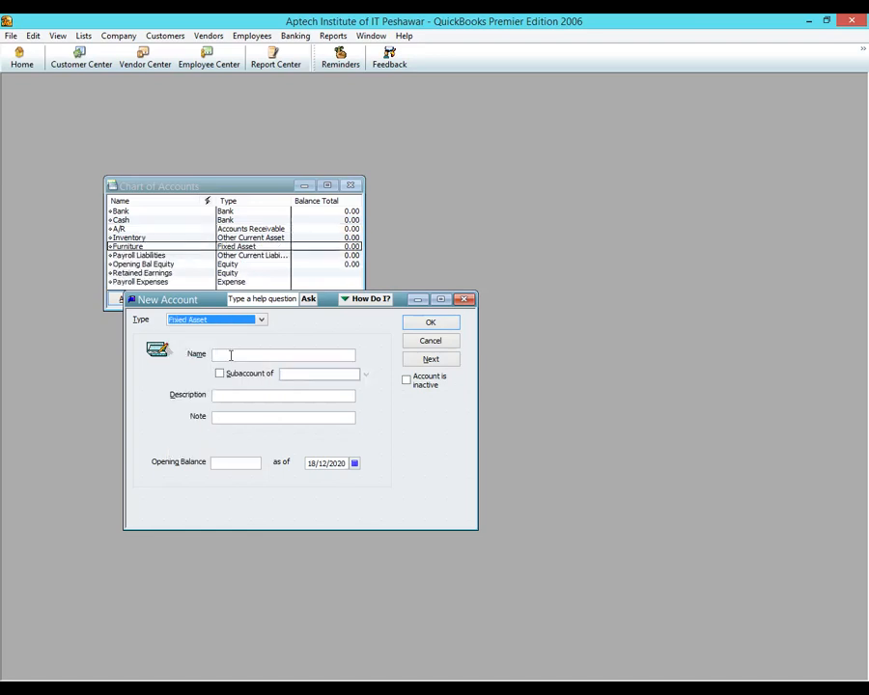
# - Create another Fixed Asset account named Machinery, continuing to a further new account
pyautogui.click(230, 354)
pyautogui.write('Ma')
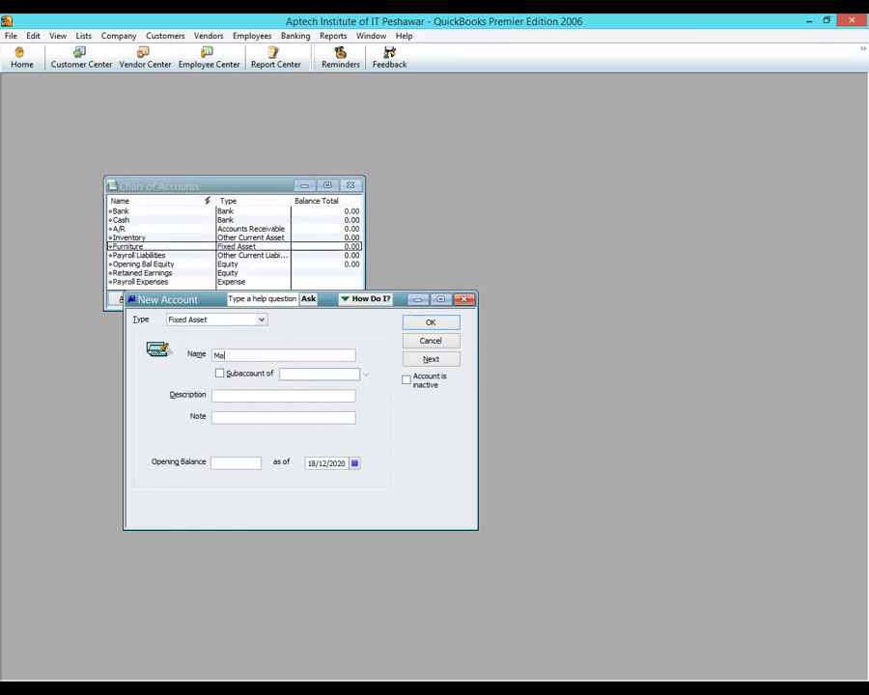
pyautogui.write('chinery')
pyautogui.click(431, 359)
# - Create an account named Deposits of type Other Asset, continuing to a further new account
pyautogui.click(309, 355)
pyautogui.write('Dep')
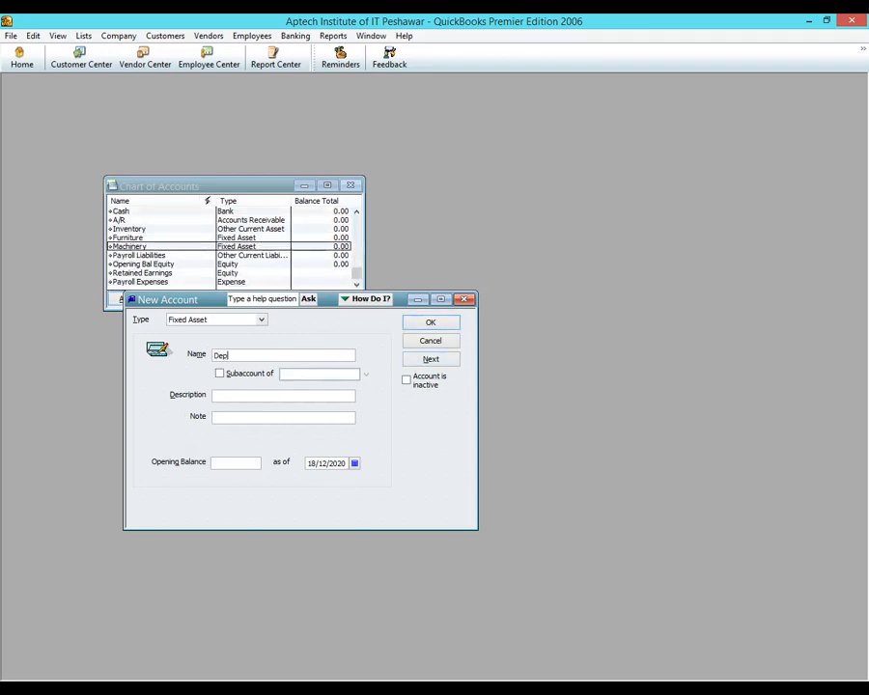
pyautogui.write('osits')
pyautogui.click(244, 320)
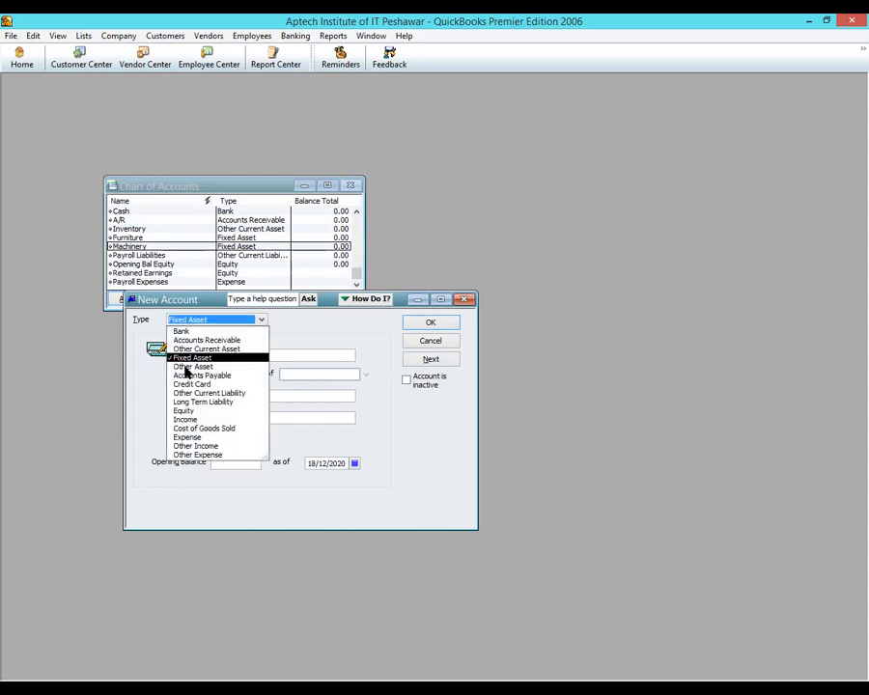
pyautogui.click(443, 363)
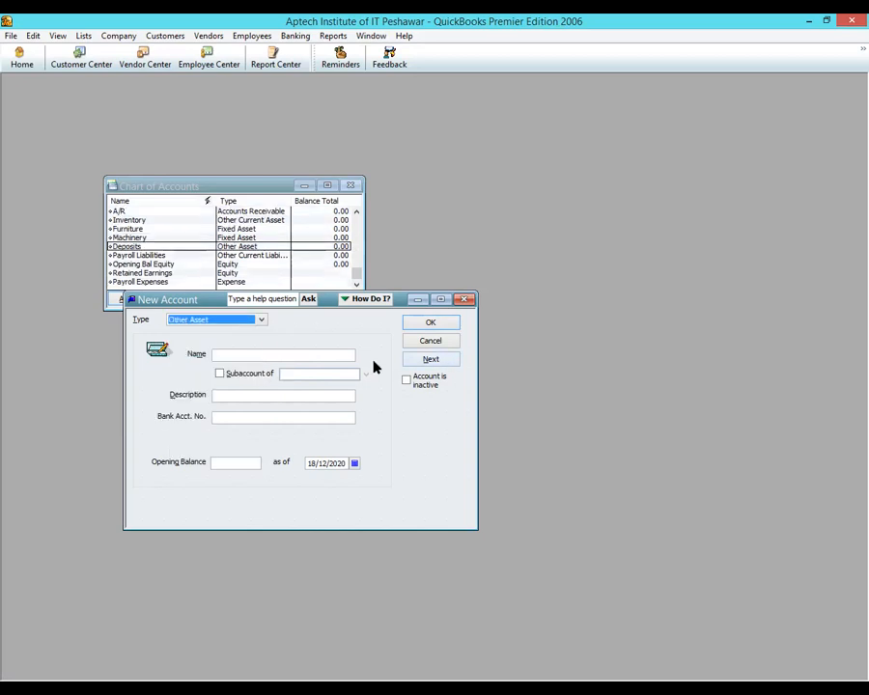
# - Create an account named Salary of type Expense, continuing to a further new account
pyautogui.click(285, 354)
pyautogui.write('Salary')
pyautogui.click(211, 320)
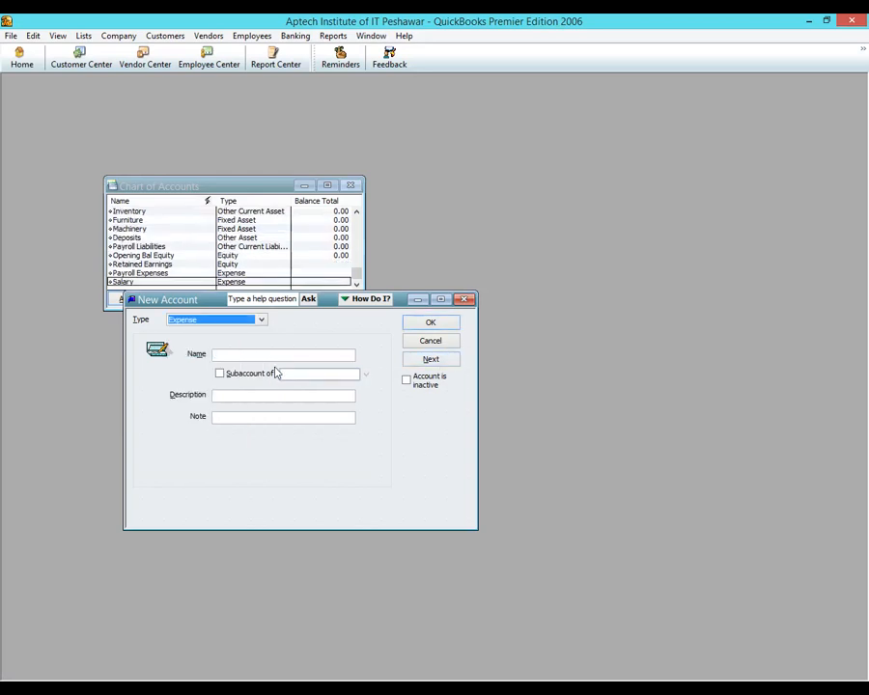
# - Create two more Expense accounts named Rent and Adv Exp, continuing to a further new account
pyautogui.write('Rent')
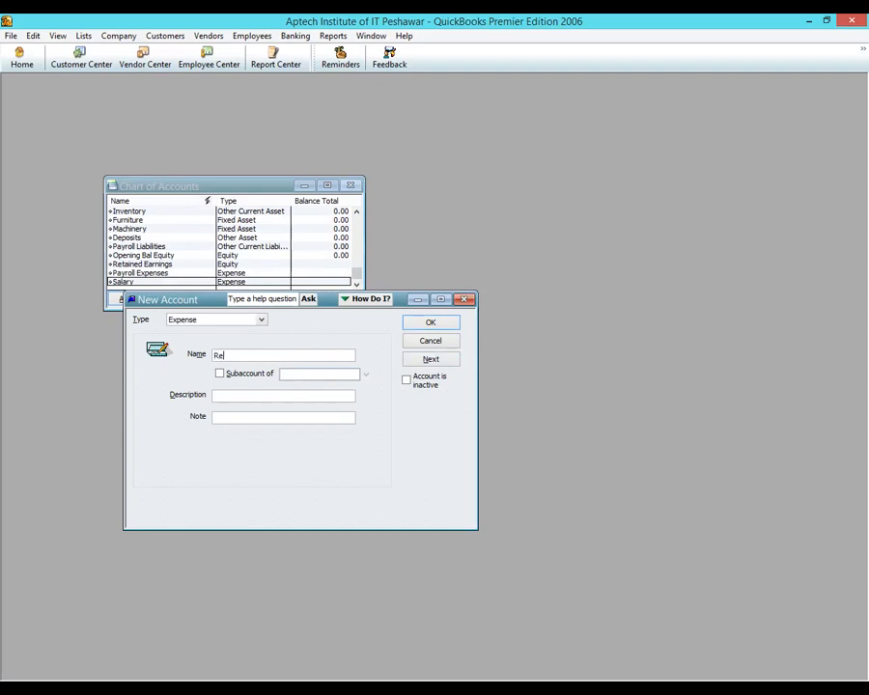
pyautogui.click(448, 357)
pyautogui.click(280, 354)
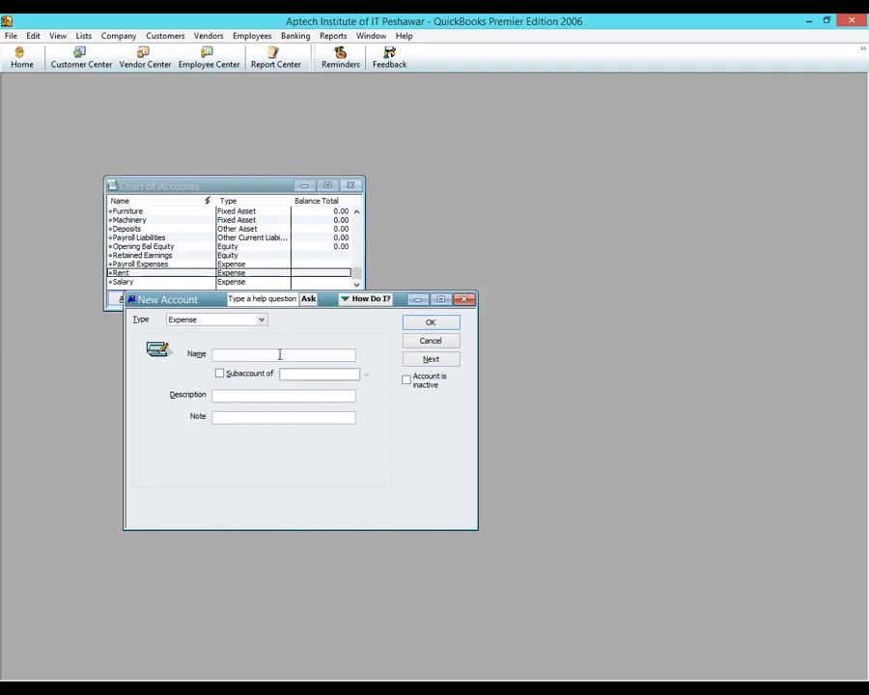
pyautogui.write('Adv Exp')
pyautogui.click(426, 361)
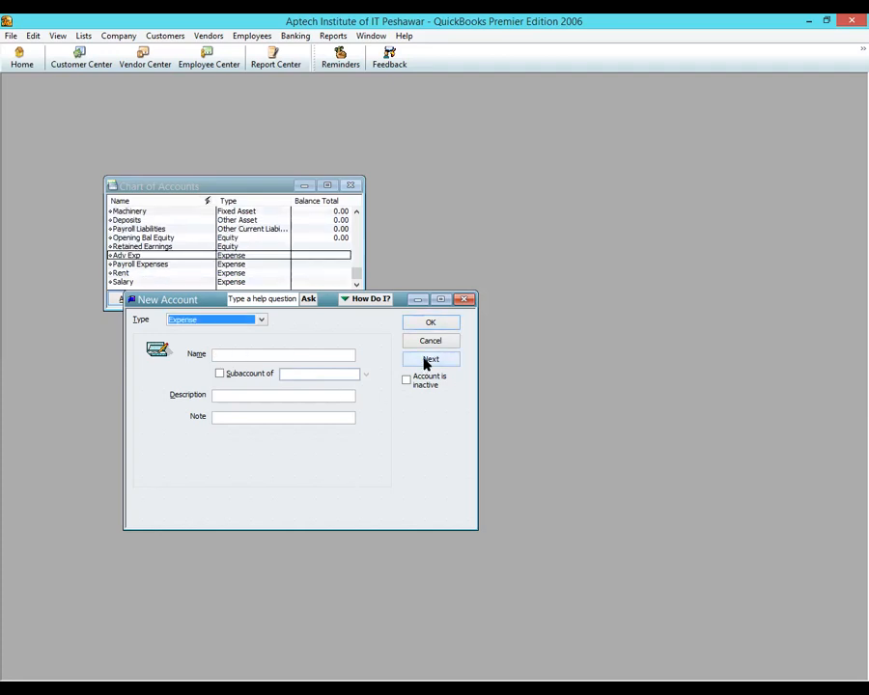
# - Create an account named A/P of type Accounts Payable, continuing to a further new account
pyautogui.click(222, 321)
pyautogui.click(256, 357)
pyautogui.write('A/P')
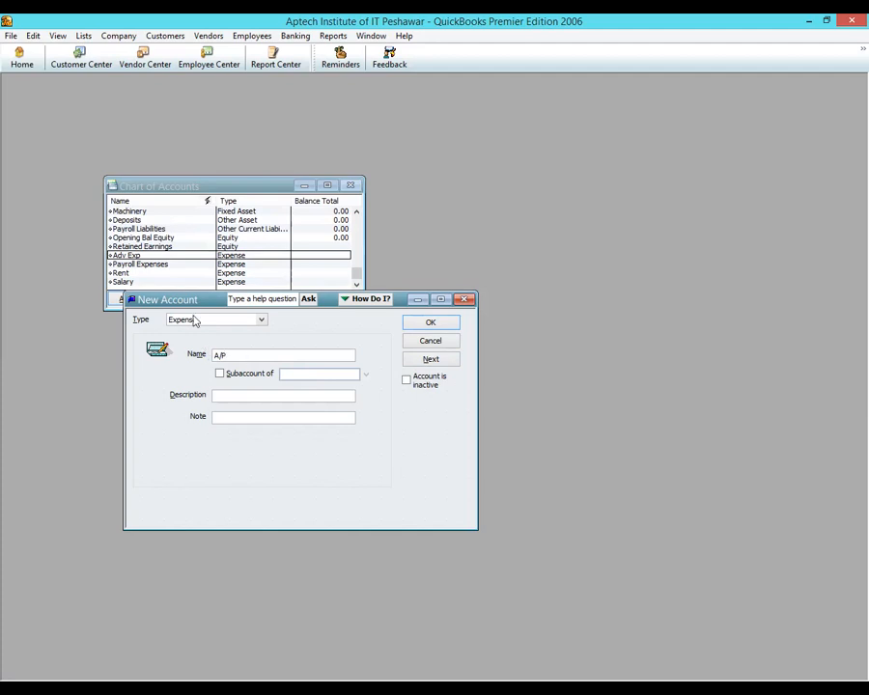
pyautogui.click(194, 321)
pyautogui.click(200, 377)
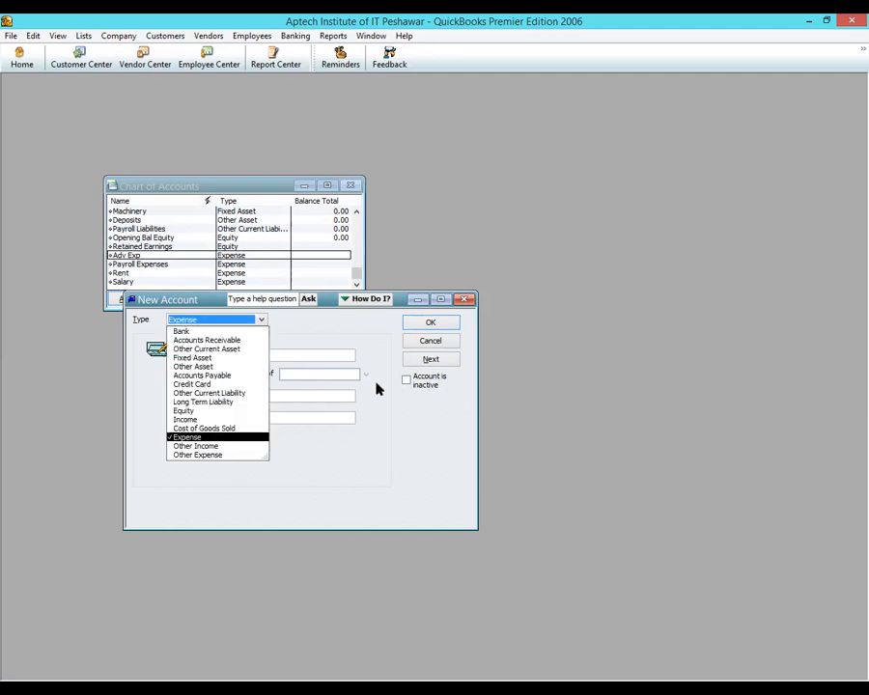
pyautogui.click(413, 359)
# - Create an account named Outstanding exp of type Other Current Liability, continuing to a further new account
pyautogui.click(236, 321)
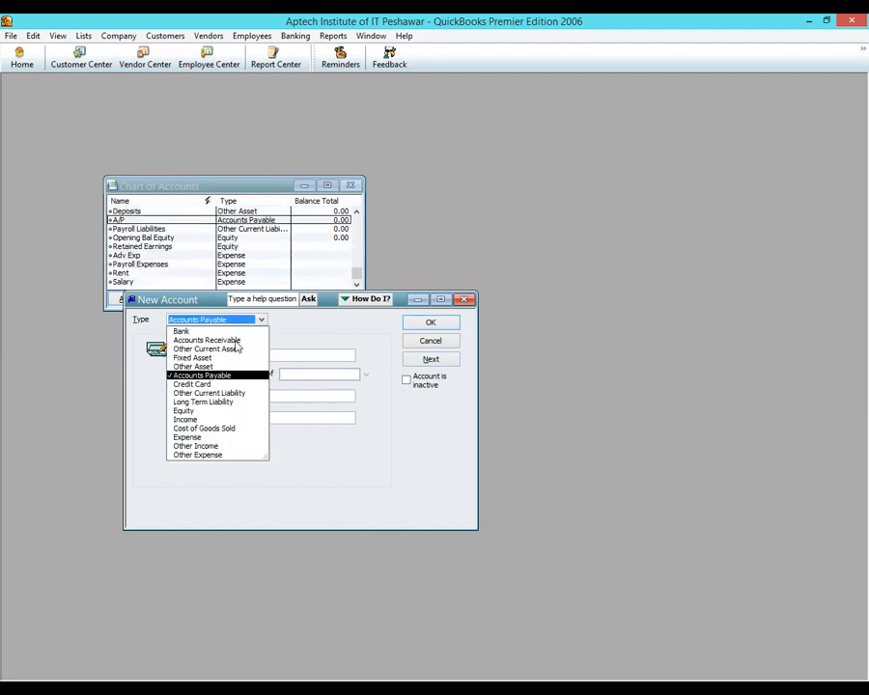
pyautogui.click(222, 393)
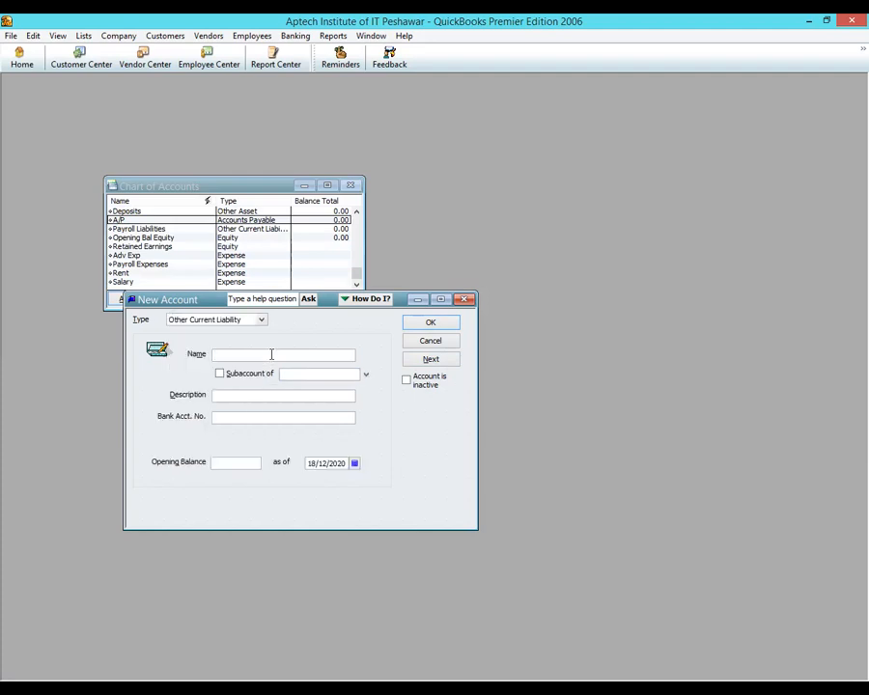
pyautogui.write('Outstanding exp')
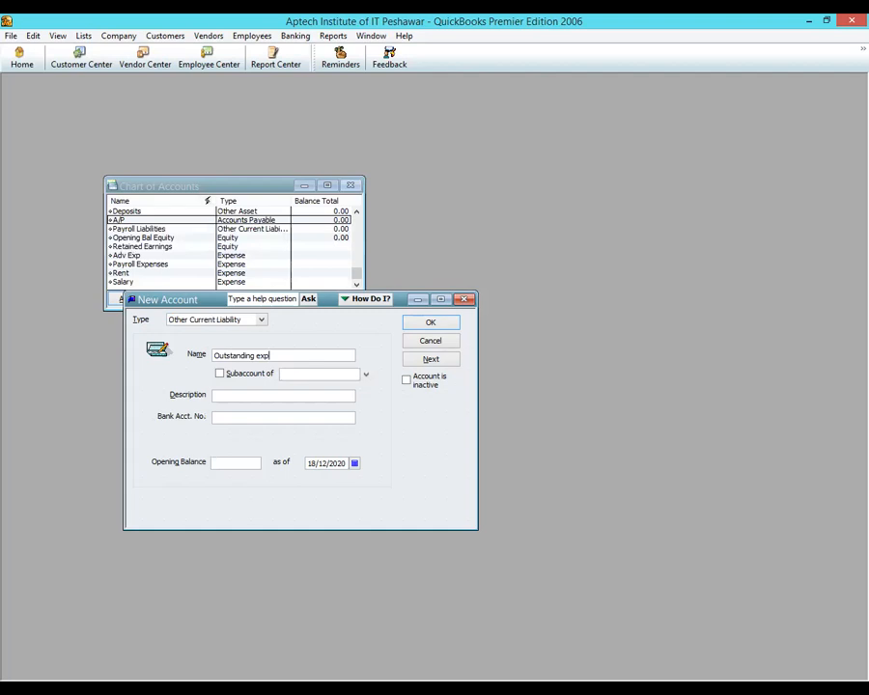
pyautogui.click(436, 360)
# - Create an account named Capital of type Equity, continuing to a further new account
pyautogui.click(219, 322)
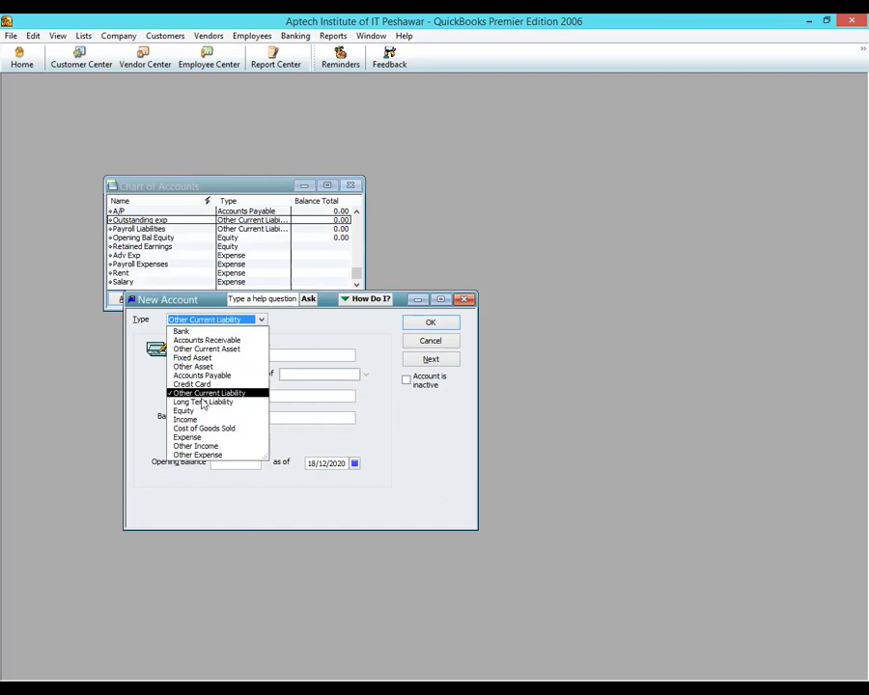
pyautogui.click(193, 410)
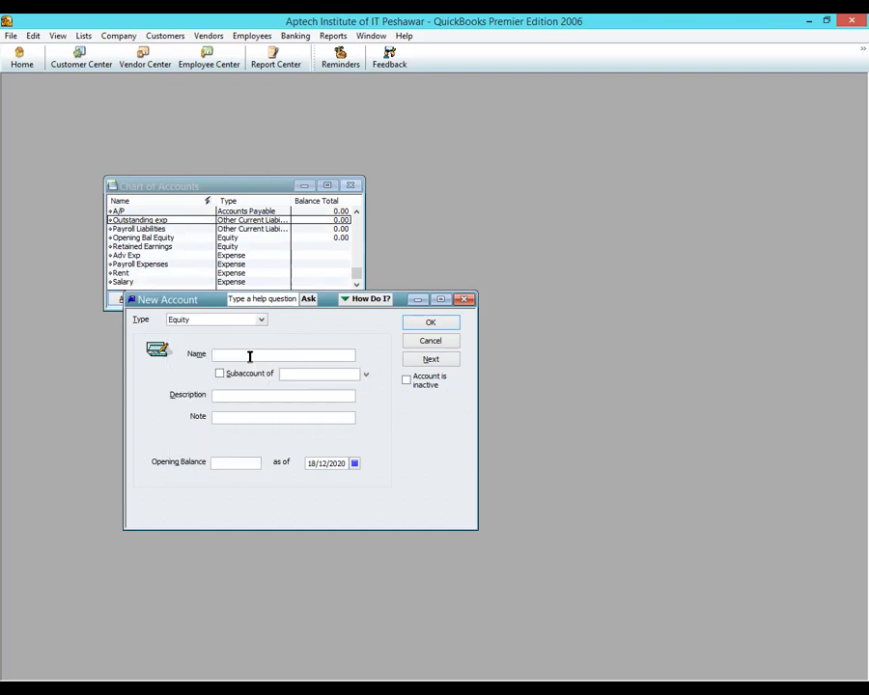
pyautogui.write('Capital')
pyautogui.click(450, 363)
# - Create an account named Sales of type Income, continuing to a further new account
pyautogui.click(231, 354)
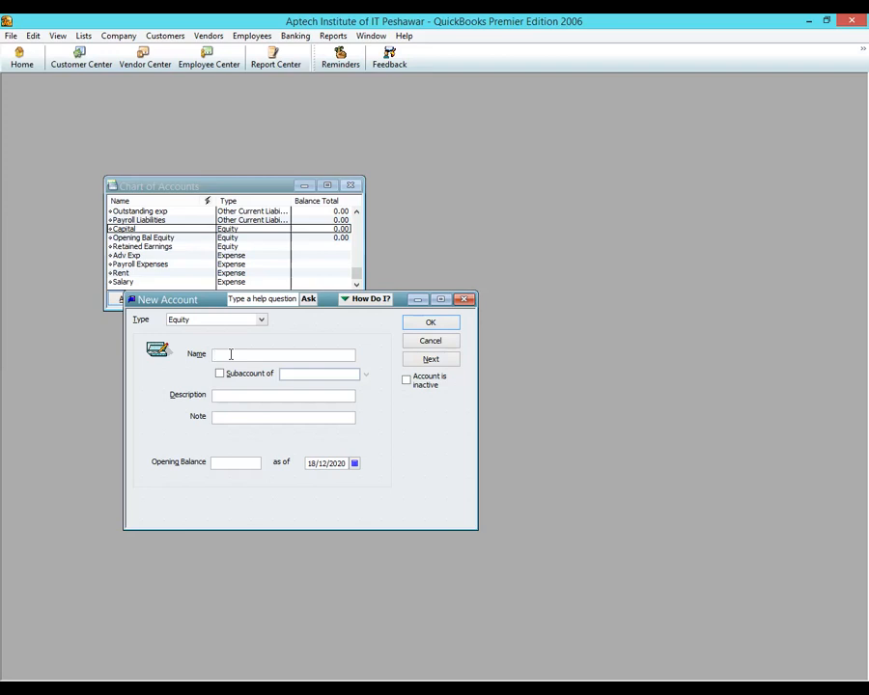
pyautogui.write('Sales')
pyautogui.click(205, 323)
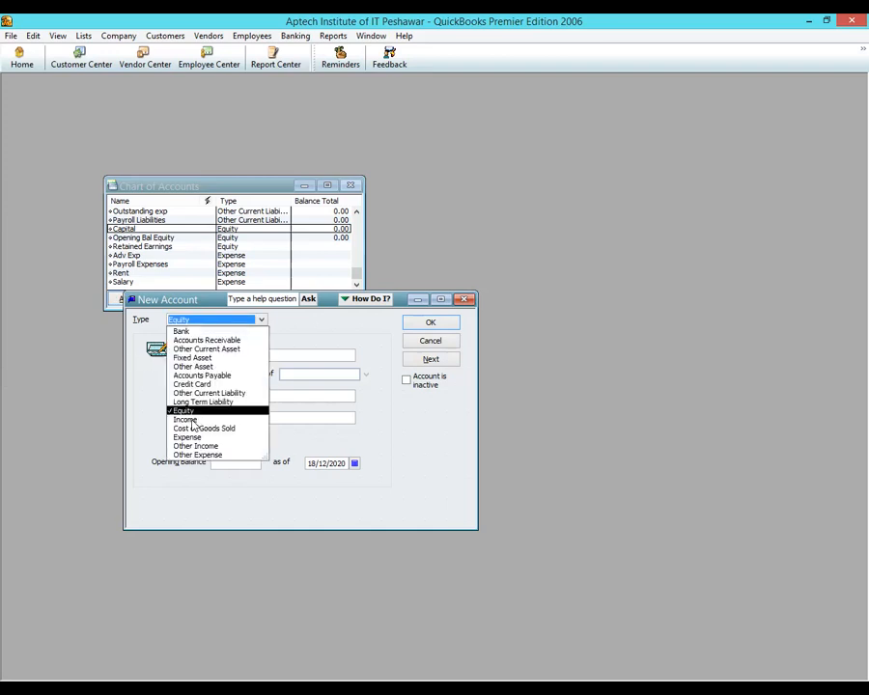
pyautogui.click(192, 421)
pyautogui.click(441, 364)
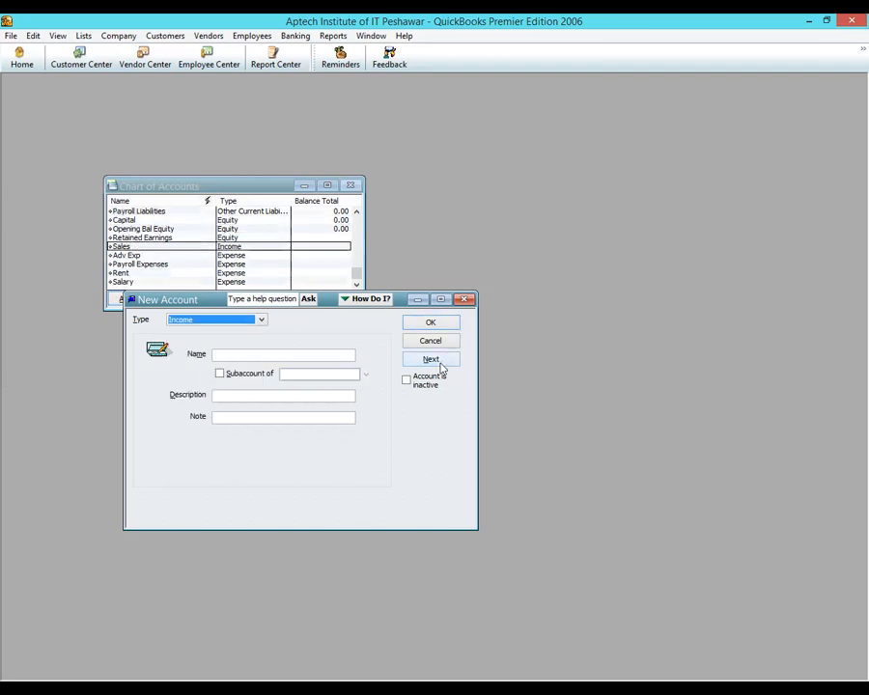
# - Create another Income account named Income from services, continuing to a further new account
pyautogui.click(280, 356)
pyautogui.write('Income from services')
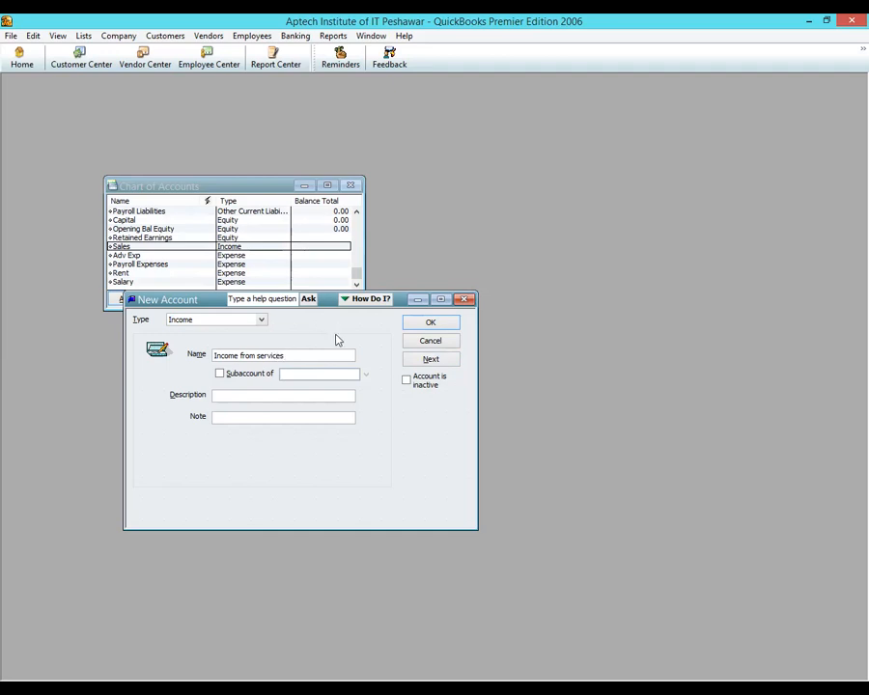
pyautogui.click(432, 358)
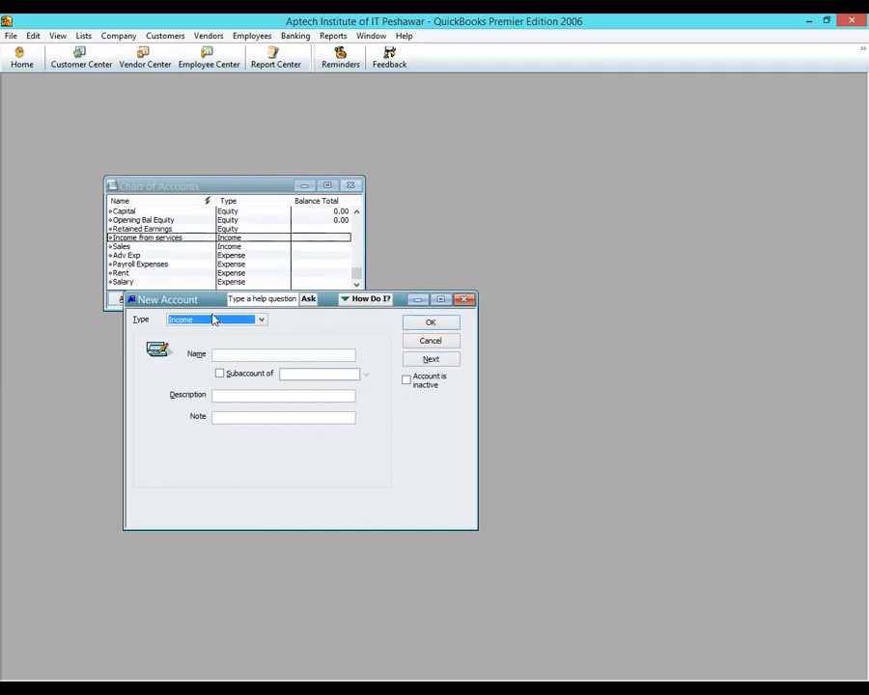
# - Name the new account HBL, set its type to Bank and make it a subaccount of Bank
pyautogui.click(268, 354)
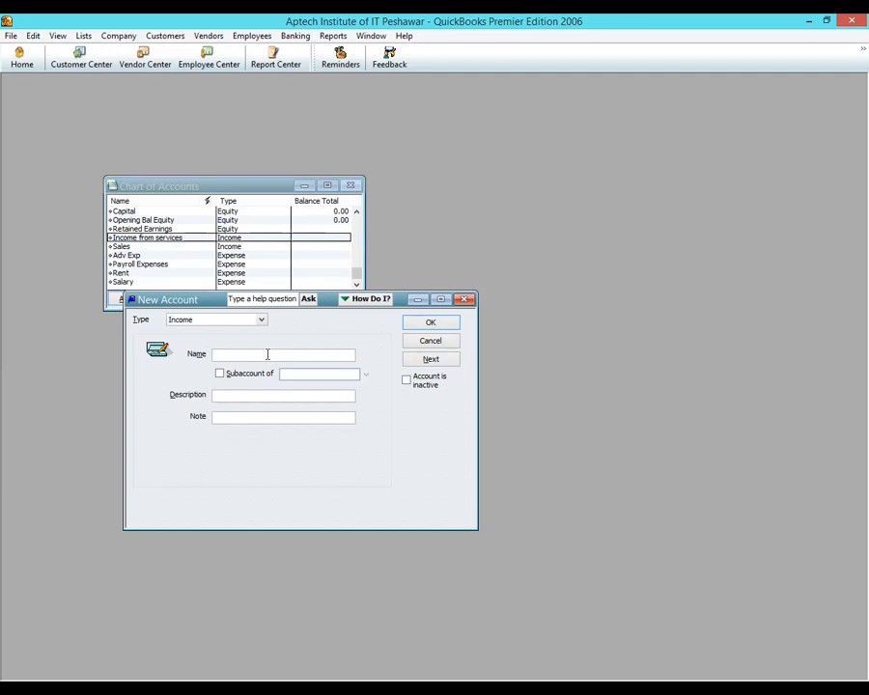
pyautogui.write('HBL')
pyautogui.click(223, 320)
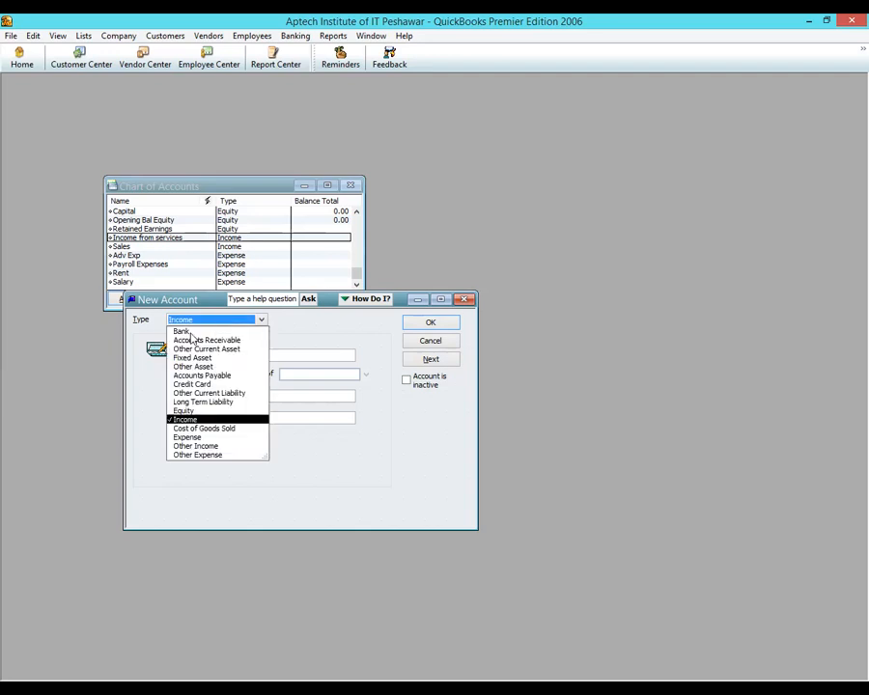
pyautogui.click(190, 333)
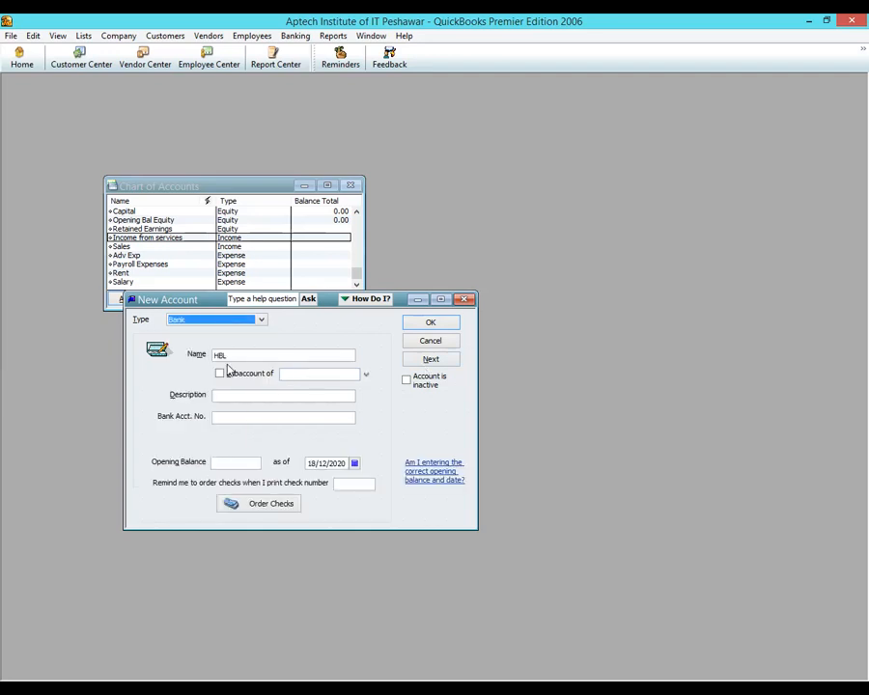
pyautogui.moveTo(234, 358); pyautogui.dragTo(190, 354)
pyautogui.click(221, 373)
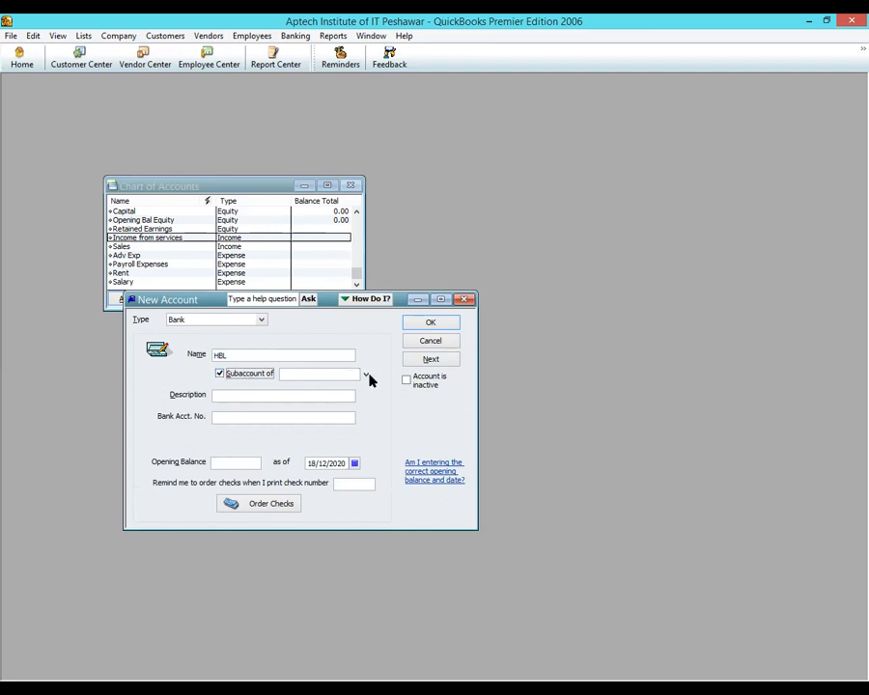
pyautogui.click(367, 376)
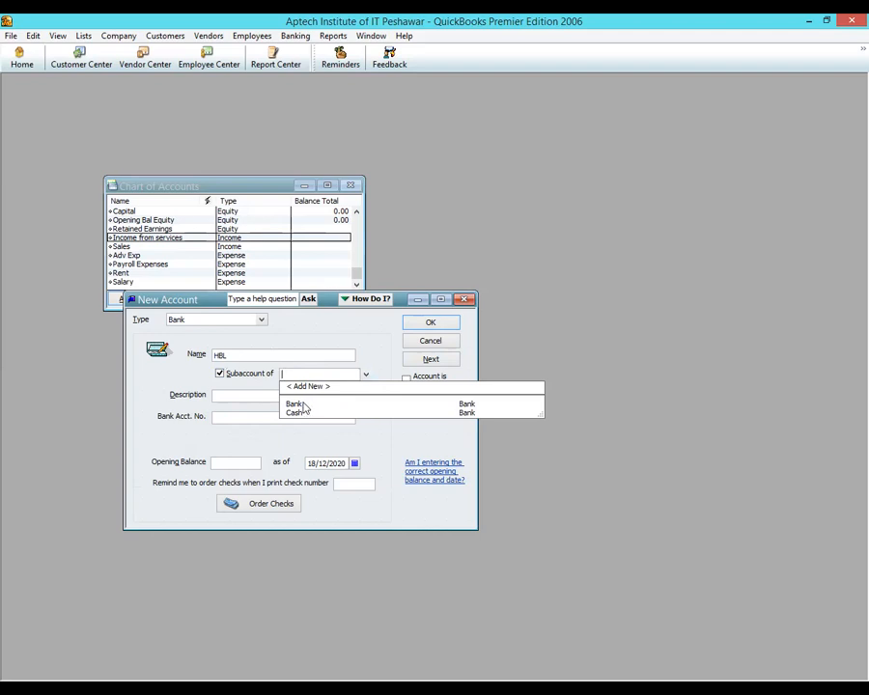
pyautogui.click(439, 403)
# - Give the HBL account the description P.Loss and an opening balance of 50000, and save it, continuing to a further new account
pyautogui.click(270, 395)
pyautogui.write('P')
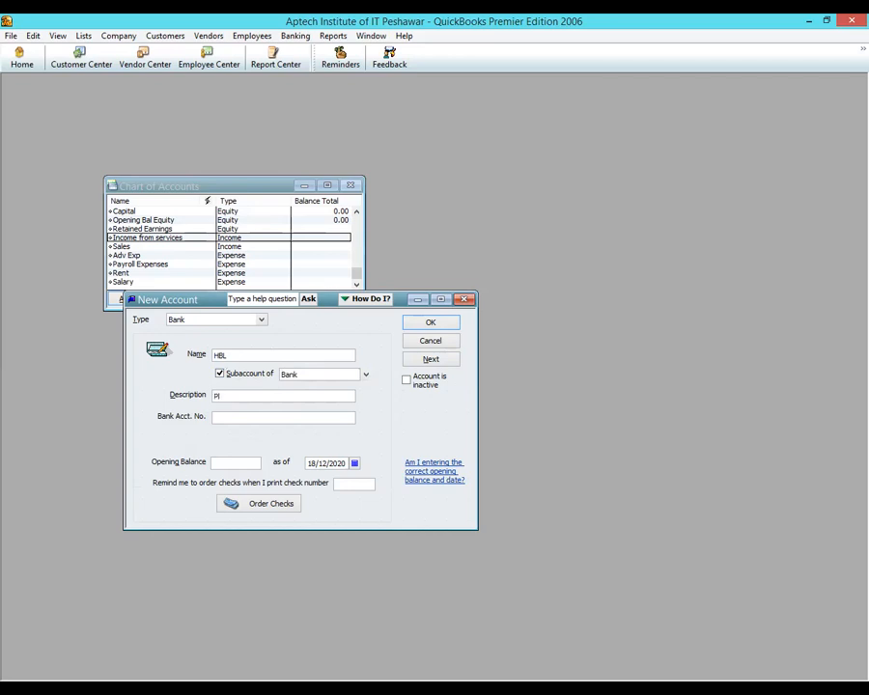
pyautogui.write('.Loss')
pyautogui.click(229, 463)
pyautogui.write('50000')
pyautogui.click(446, 360)
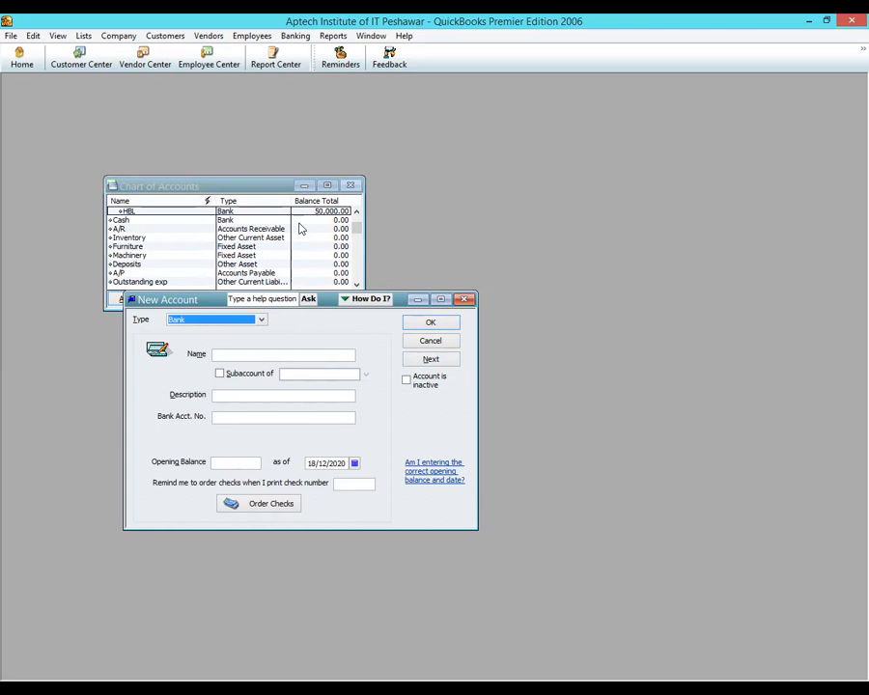
# - Create a Bank-type account MCB as a subaccount of Bank with opening balance 30000, close the account form and select Bank in the account list
pyautogui.click(249, 355)
pyautogui.write('MCB')
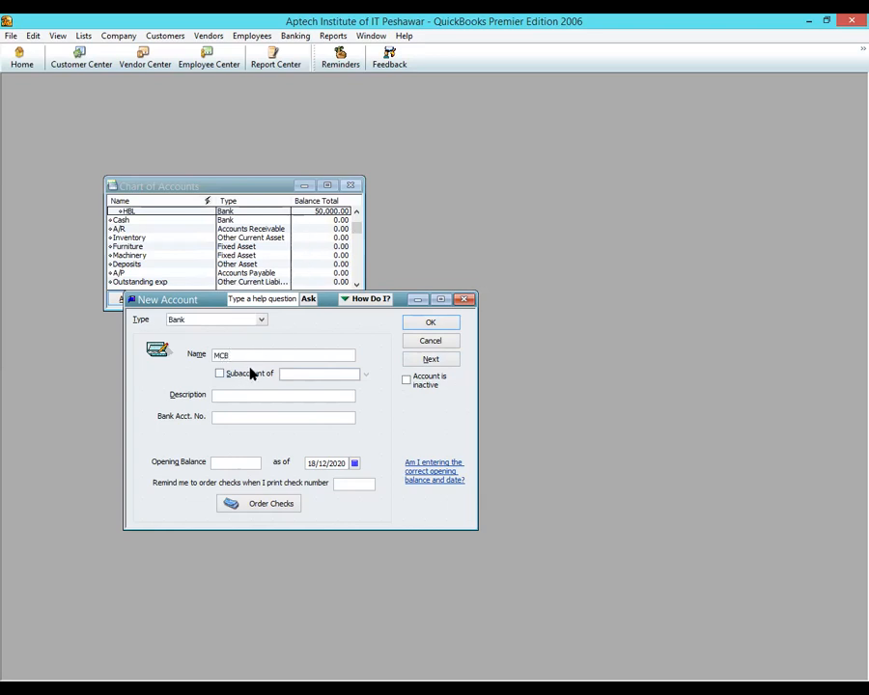
pyautogui.click(219, 373)
pyautogui.click(366, 375)
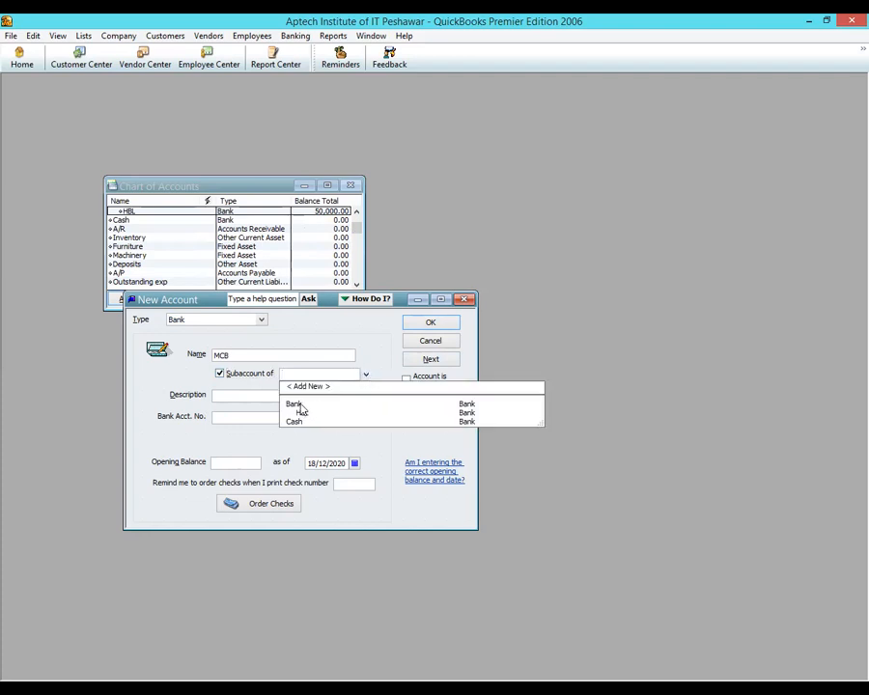
pyautogui.click(406, 404)
pyautogui.click(215, 463)
pyautogui.write('30000')
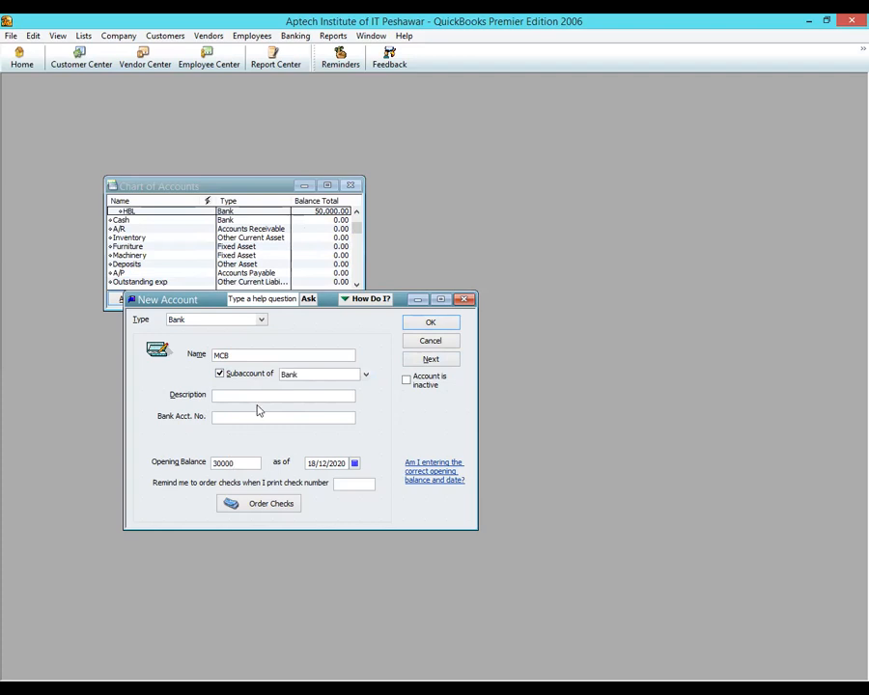
pyautogui.click(430, 359)
pyautogui.click(464, 299)
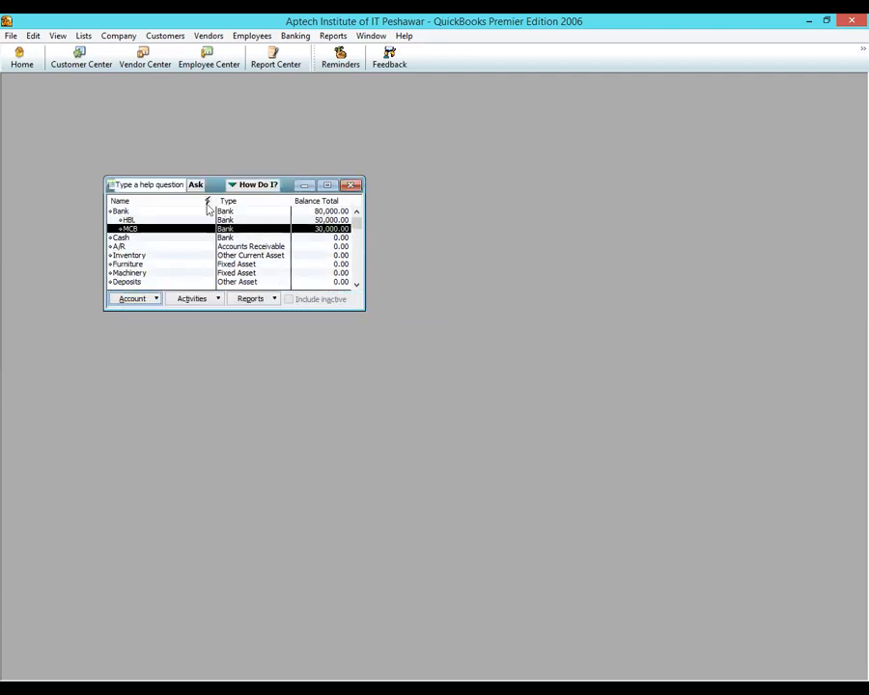
pyautogui.click(321, 212)
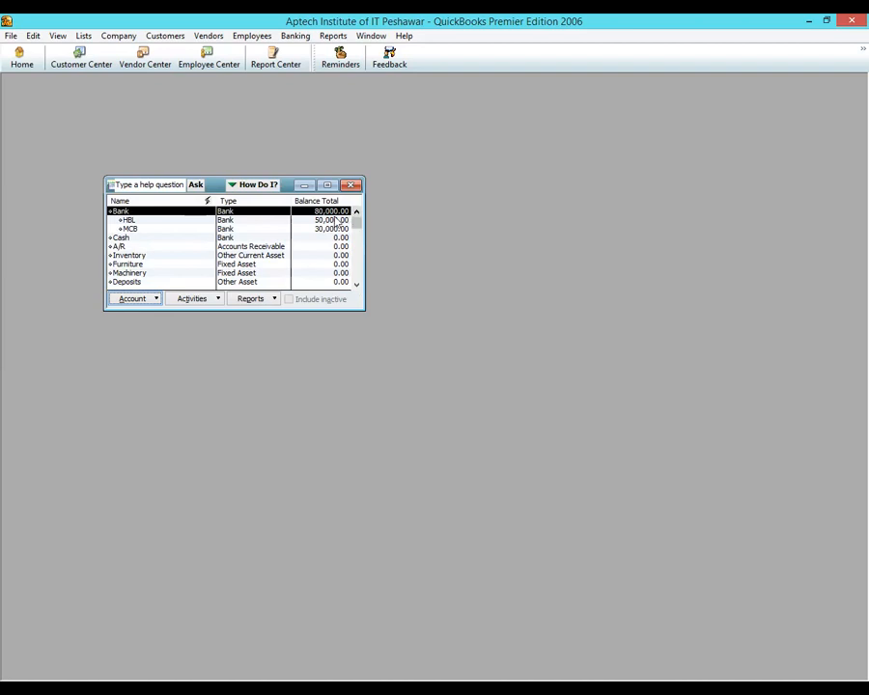
# - Create a Bank-type account named BOK as a subaccount of Bank, continuing to a further new account
pyautogui.click(326, 221)
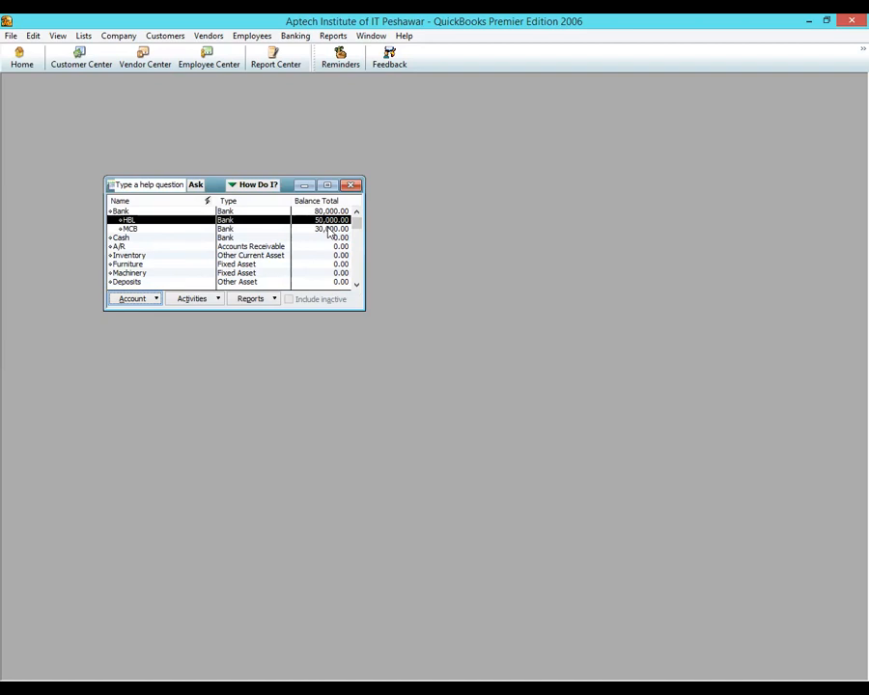
pyautogui.click(140, 300)
pyautogui.click(144, 316)
pyautogui.click(176, 330)
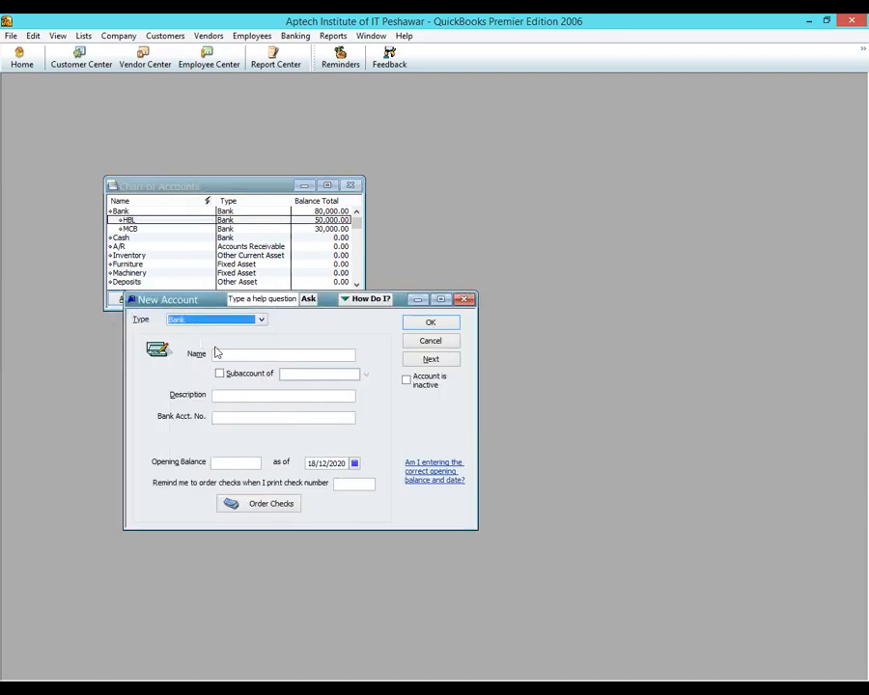
pyautogui.write('BOK')
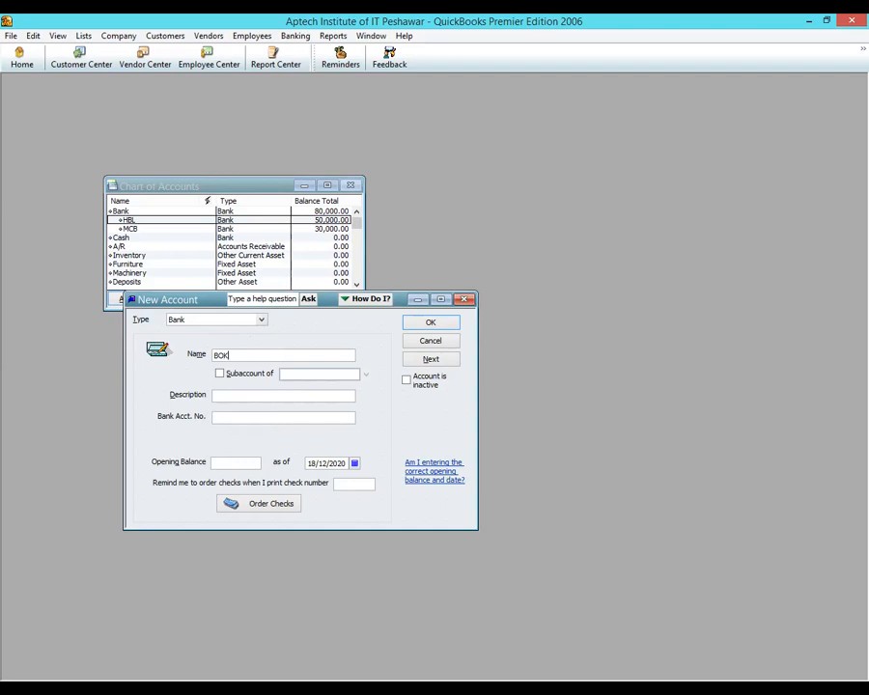
pyautogui.click(253, 373)
pyautogui.click(366, 375)
pyautogui.click(294, 406)
pyautogui.click(430, 361)
# - Create a Bank-type account G.T Road as a subaccount of BOK with opening balance 45000, continuing to a further new account
pyautogui.click(302, 356)
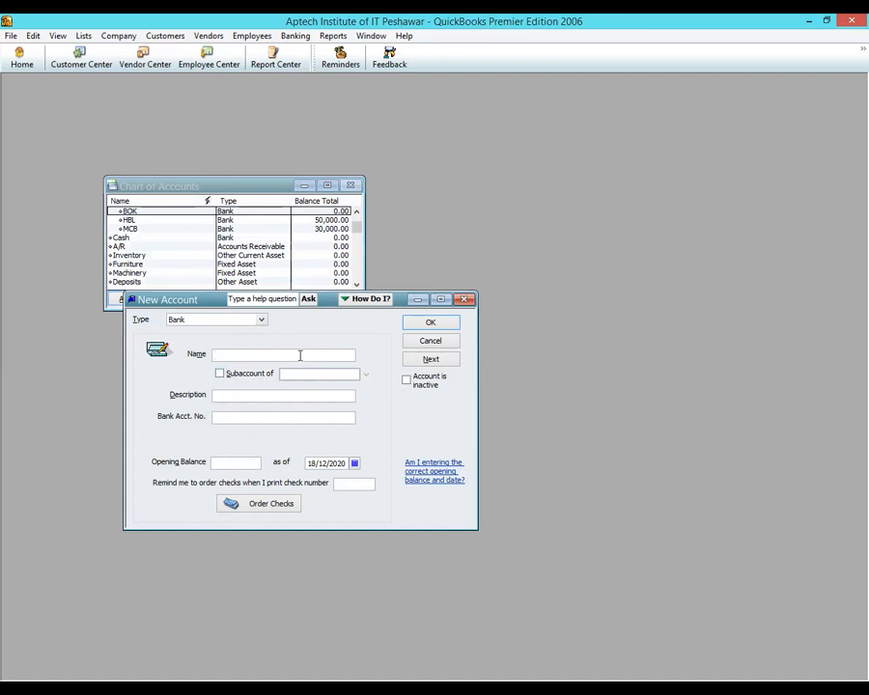
pyautogui.write('G.T Road')
pyautogui.click(288, 374)
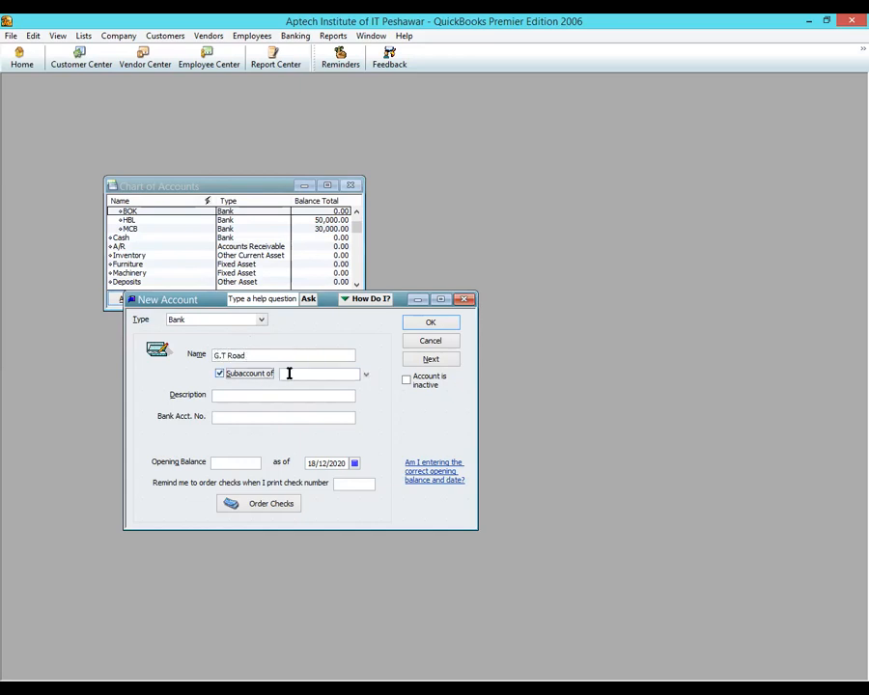
pyautogui.click(366, 375)
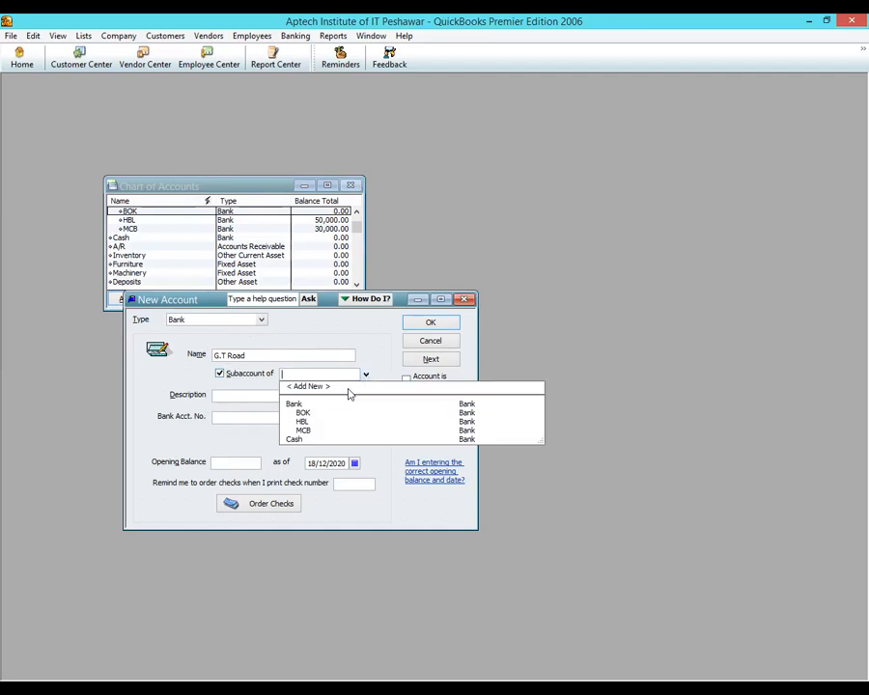
pyautogui.click(303, 412)
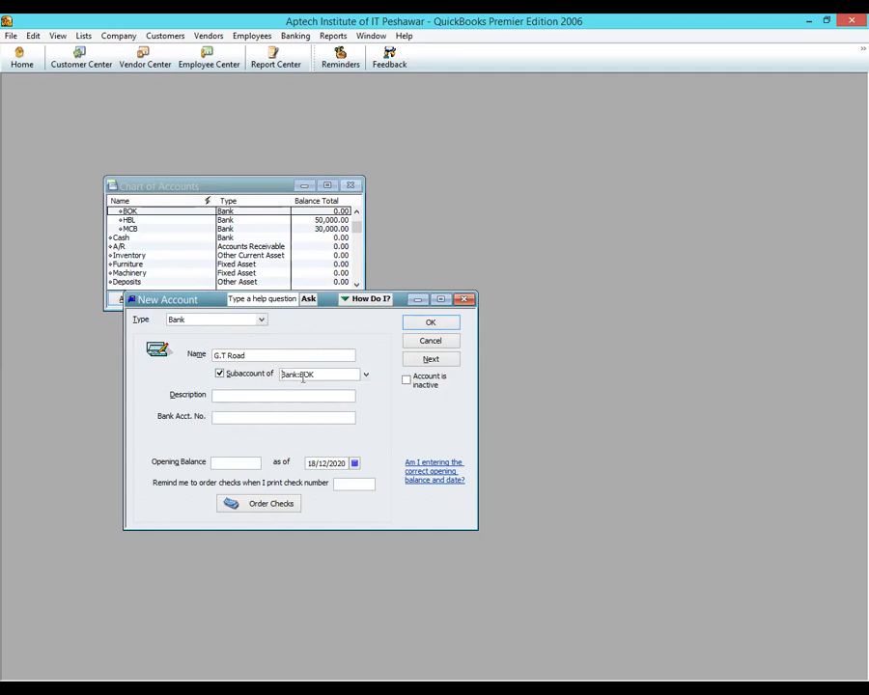
pyautogui.click(280, 394)
pyautogui.click(247, 418)
pyautogui.click(236, 463)
pyautogui.write('45000')
pyautogui.click(430, 359)
# - Create a Bank-type account Uni Road as a subaccount of BOK with opening balance 35000, continuing to a further new account
pyautogui.click(254, 356)
pyautogui.write('Uni ROad')
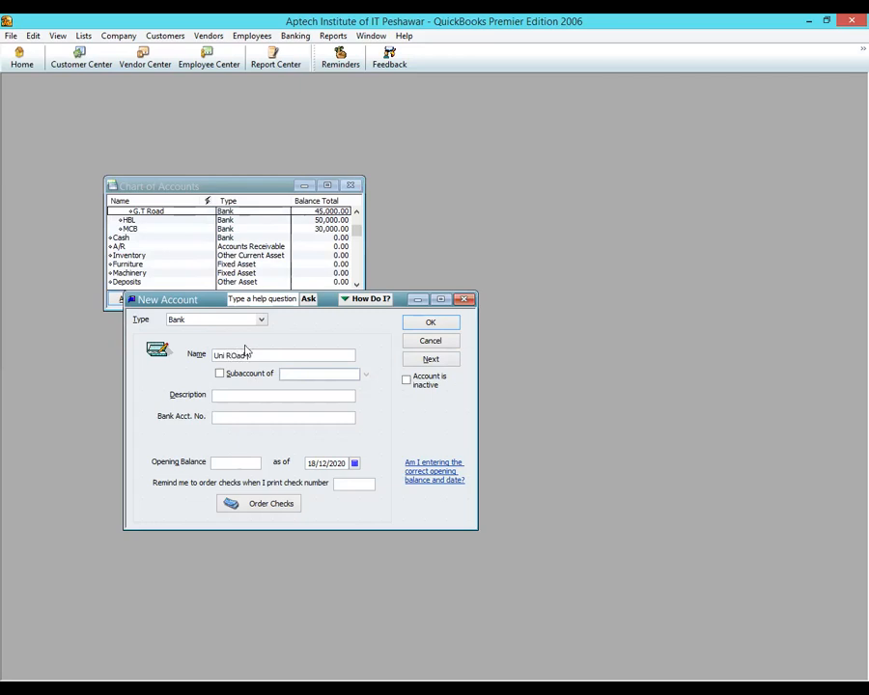
pyautogui.press('BackSpace')
pyautogui.press('BackSpace')
pyautogui.press('BackSpace')
pyautogui.write('oad')
pyautogui.click(245, 376)
pyautogui.click(366, 374)
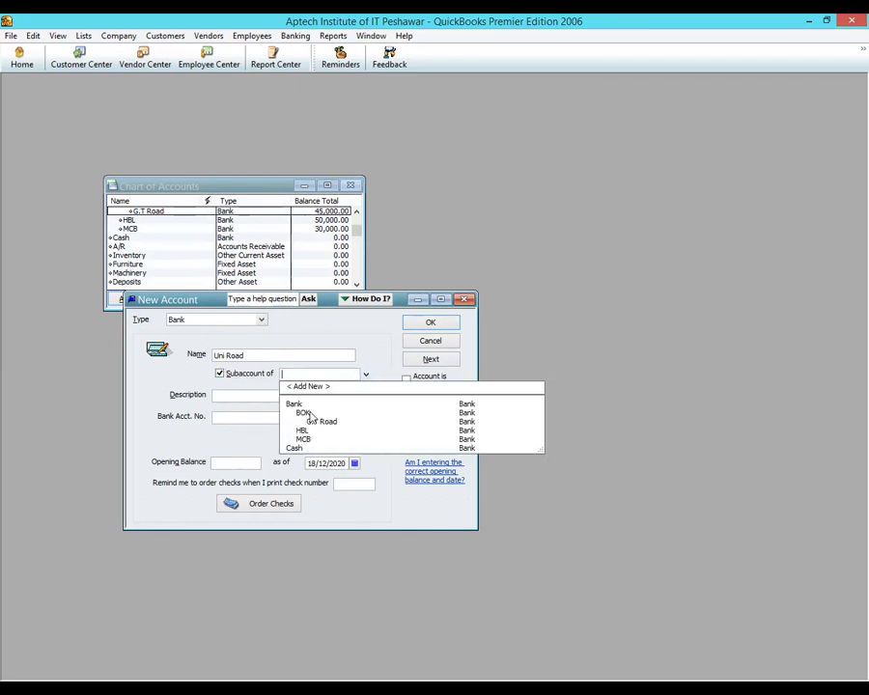
pyautogui.click(333, 413)
pyautogui.click(239, 462)
pyautogui.write('35000')
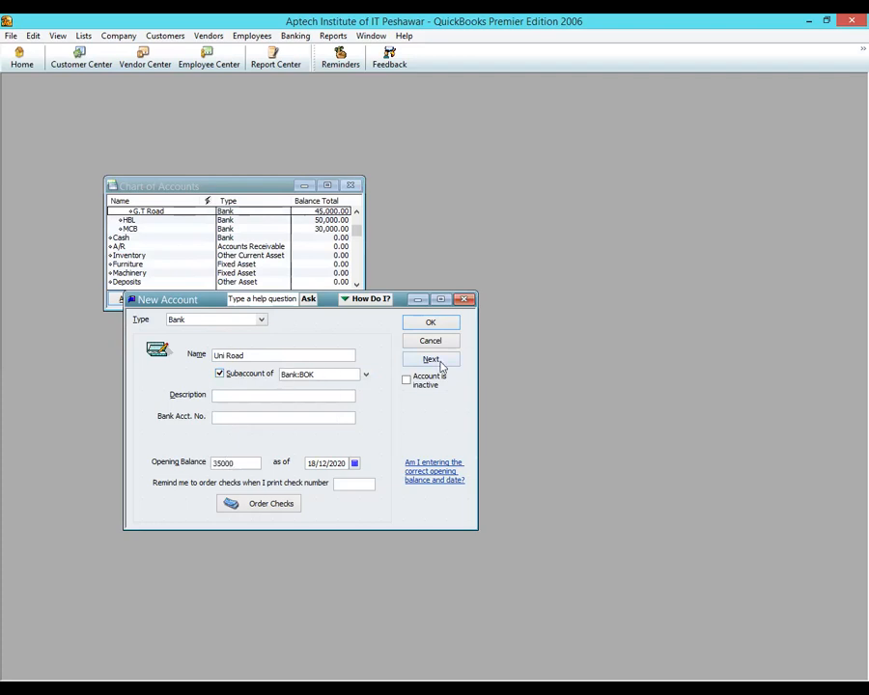
pyautogui.click(440, 363)
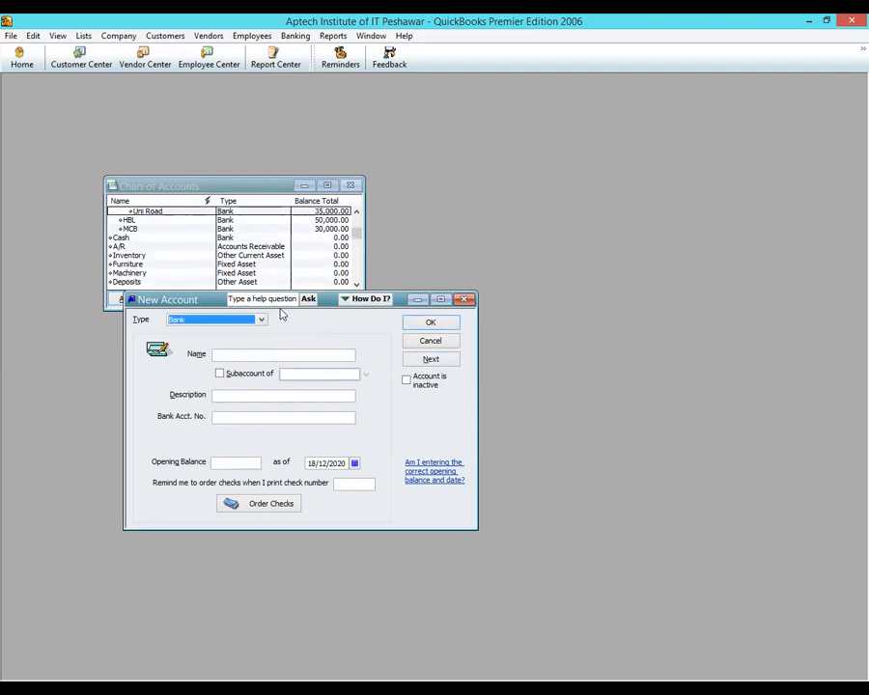
# - Create a top-level Bank-type account Charsada Road with opening balance 45000 and close the account form
pyautogui.click(263, 354)
pyautogui.write('Charsada Rao')
pyautogui.press('BackSpace')
pyautogui.press('BackSpace')
pyautogui.write('oad')
pyautogui.click(233, 463)
pyautogui.write('45000')
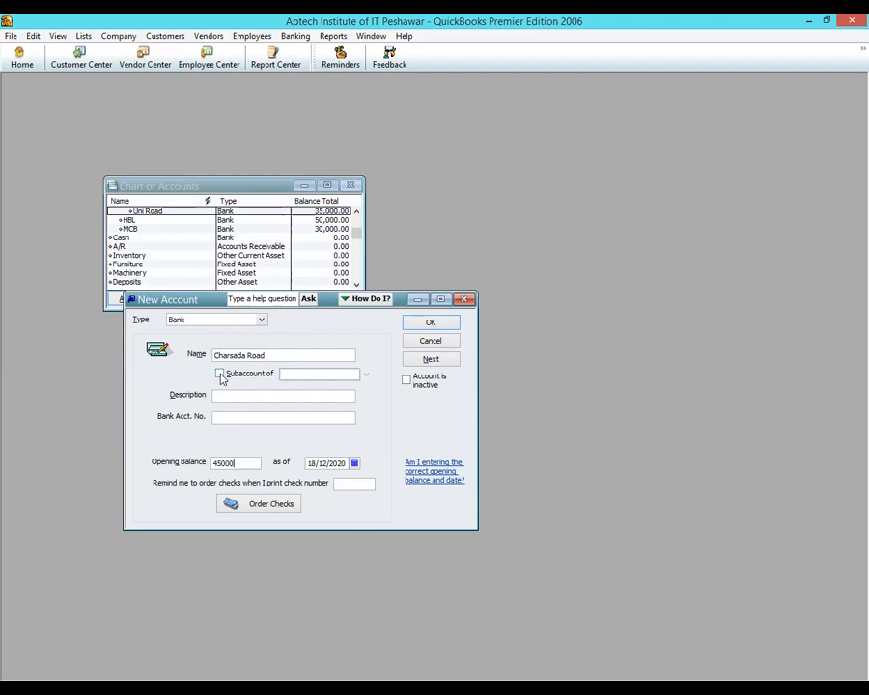
pyautogui.click(434, 360)
pyautogui.click(430, 340)
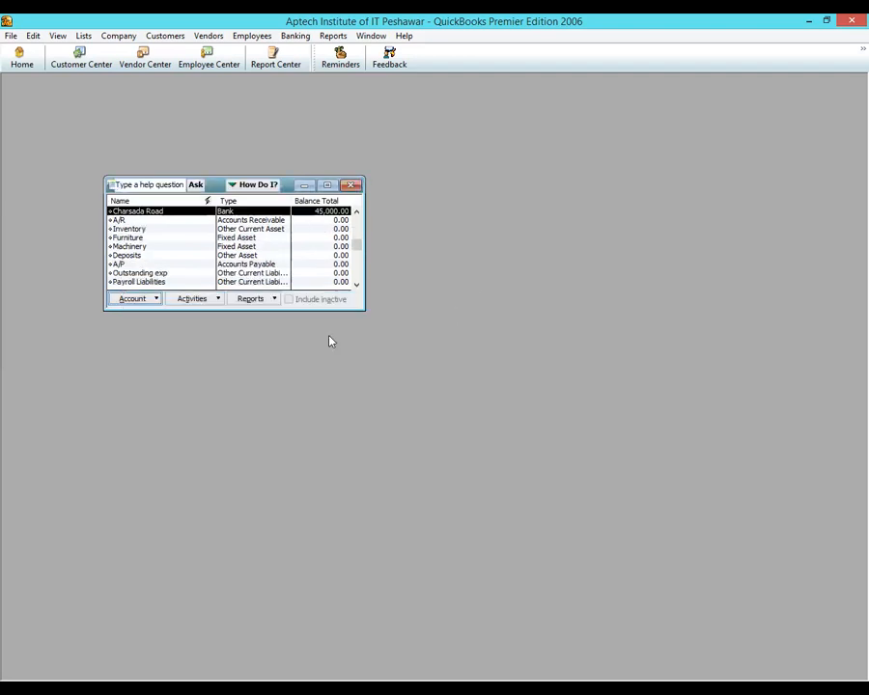
# - Reorder the account list so BOK follows MCB and Charsada Road precedes Cash, indenting Charsada Road as a subaccount of BOK
pyautogui.scroll(2, 145, 285)
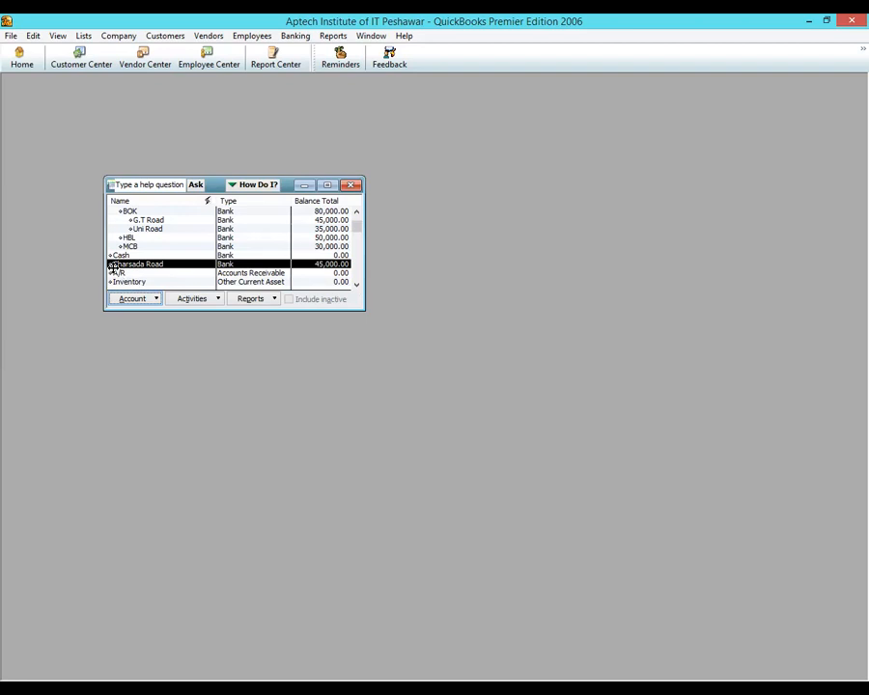
pyautogui.moveTo(112, 255)
pyautogui.mouseDown()
pyautogui.moveTo(112, 230)
pyautogui.moveTo(112, 246)
pyautogui.mouseUp()
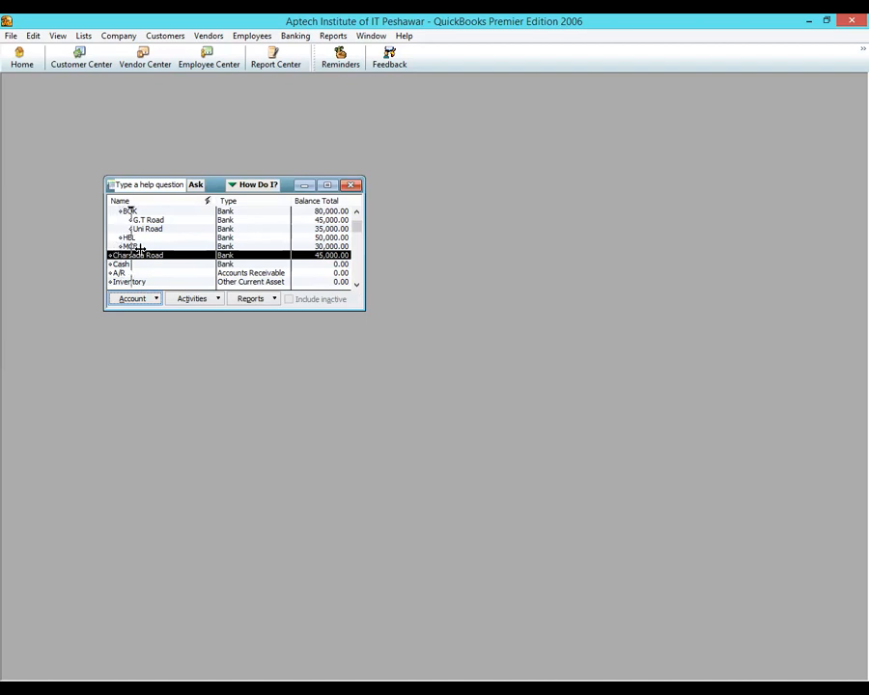
pyautogui.moveTo(109, 251)
pyautogui.mouseDown()
pyautogui.moveTo(120, 208)
pyautogui.moveTo(114, 253)
pyautogui.mouseUp()
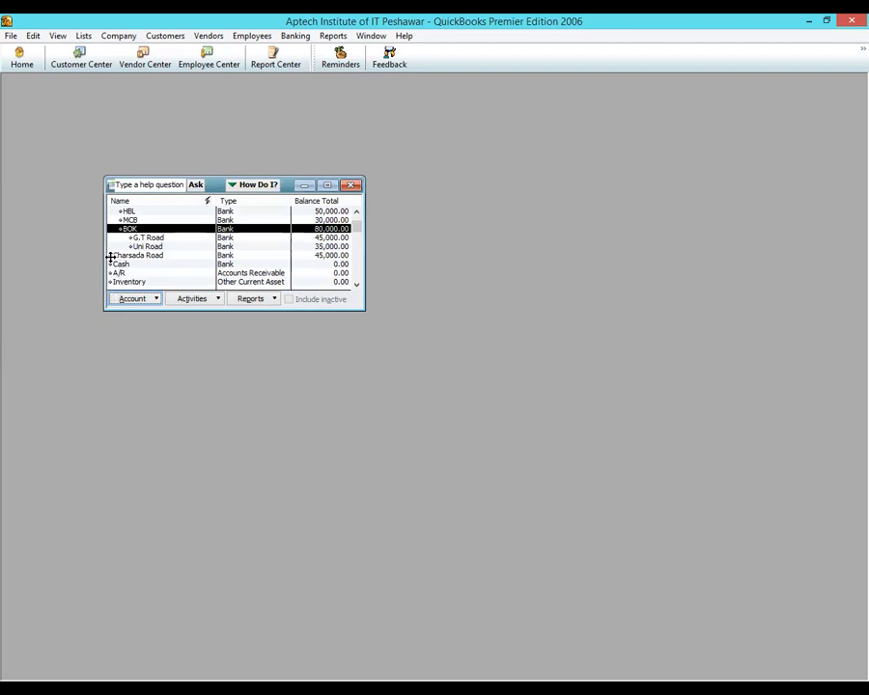
pyautogui.click(112, 255)
pyautogui.moveTo(148, 263); pyautogui.dragTo(151, 267)
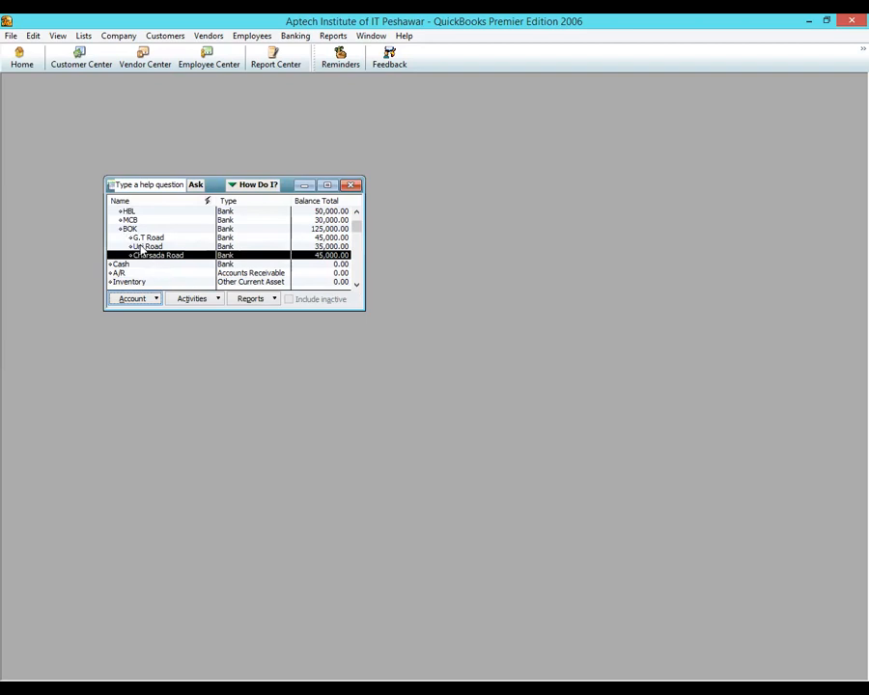
# - Check the parent account in Charsada Road's edit form, close it, and view the whole account list maximized before restoring its size
pyautogui.click(160, 239)
pyautogui.click(152, 256)
pyautogui.click(125, 299)
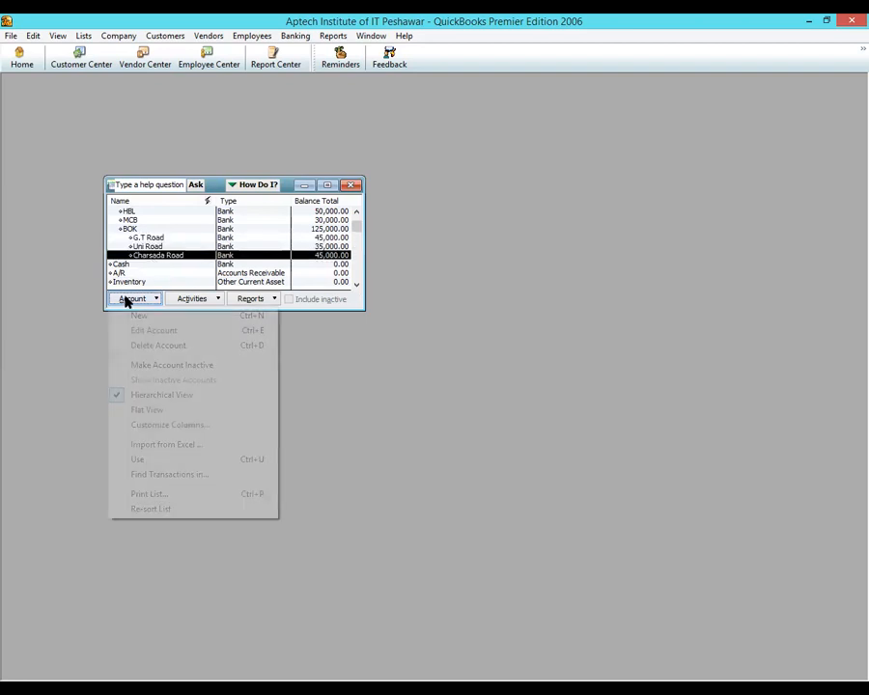
pyautogui.click(134, 273)
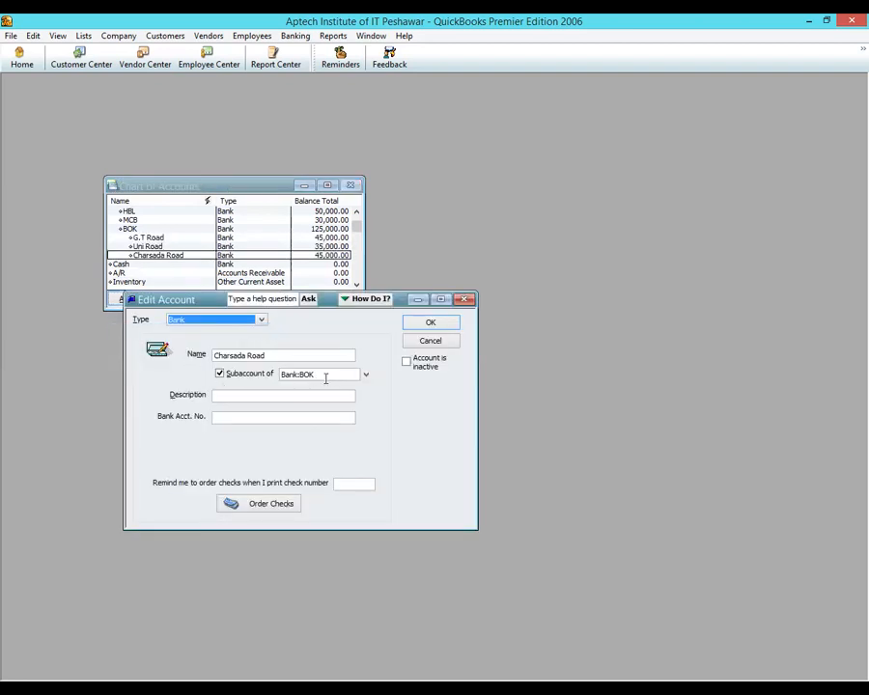
pyautogui.click(465, 299)
pyautogui.click(328, 185)
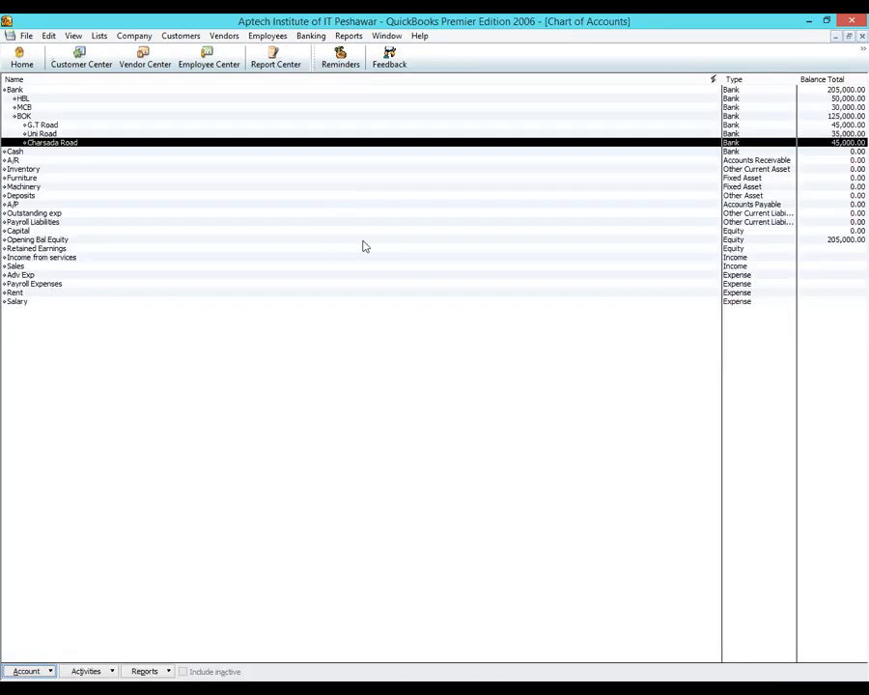
pyautogui.click(849, 38)
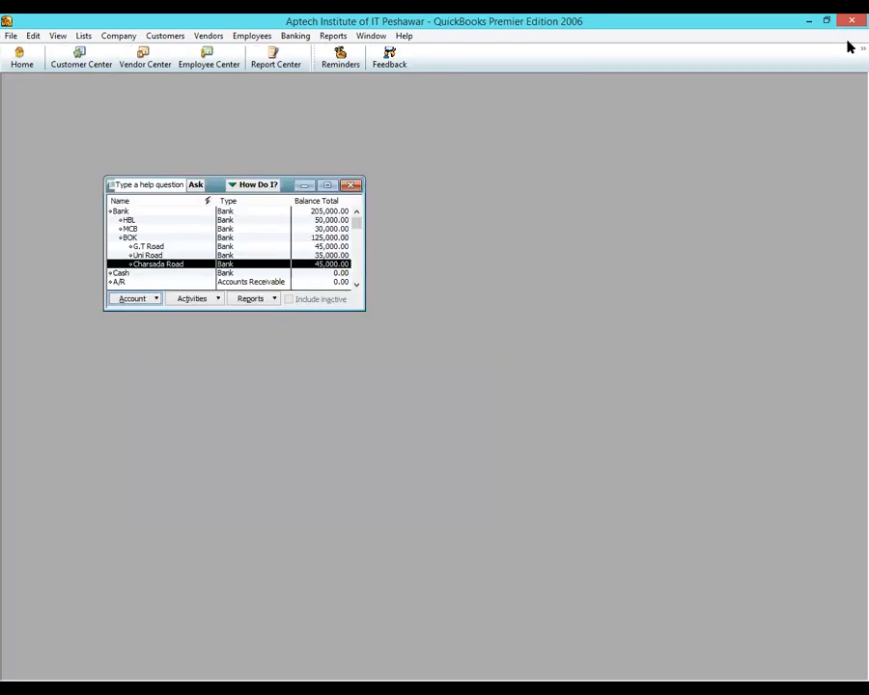